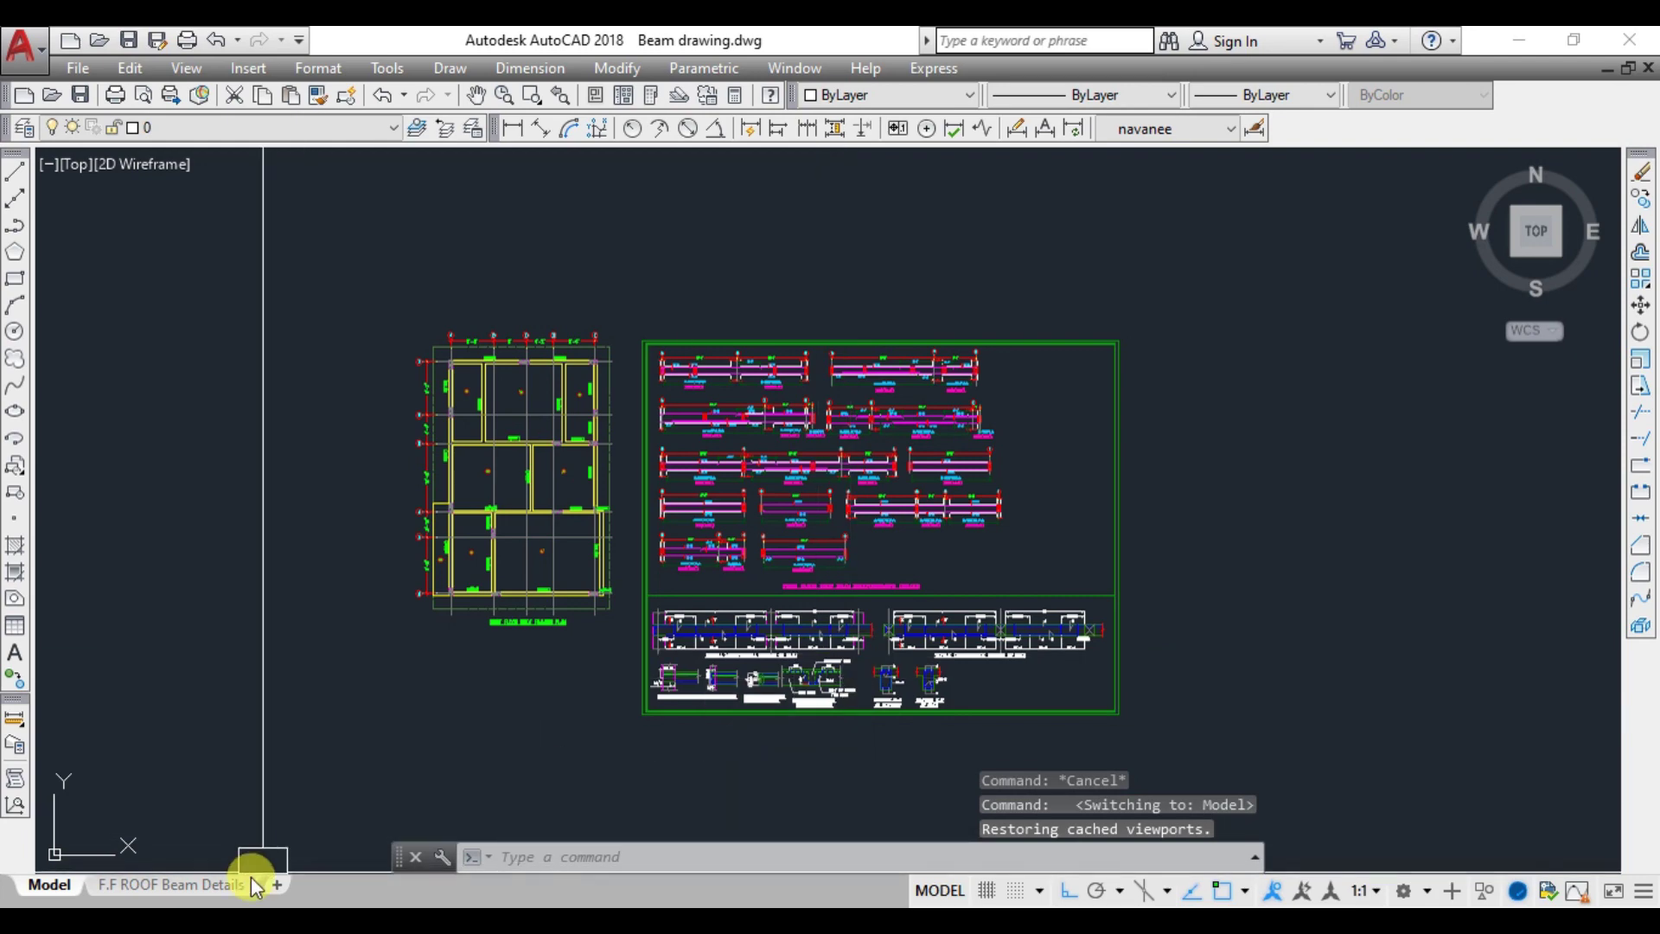
Switch to the F.F ROOF Beam Details layout showing the first floor roof beam reinforcement sheet
click(173, 883)
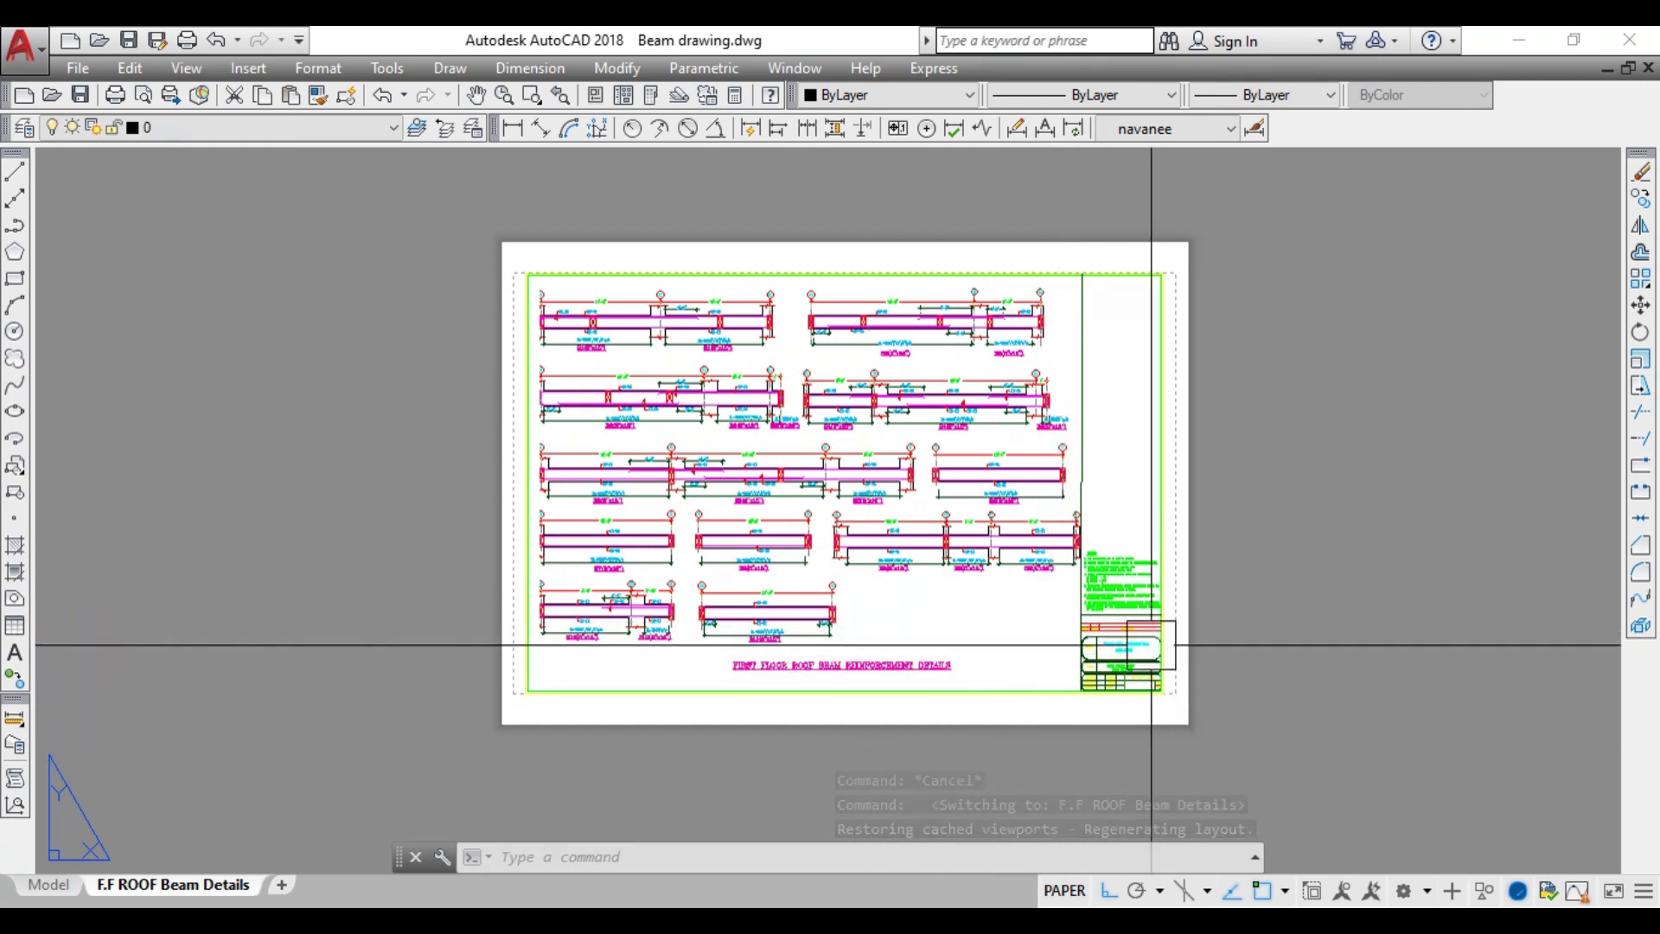
middle_drag(1115, 678, 964, 586)
scroll(1001, 604, up, 2)
scroll(1001, 604, up, 2)
scroll(960, 670, up, 1)
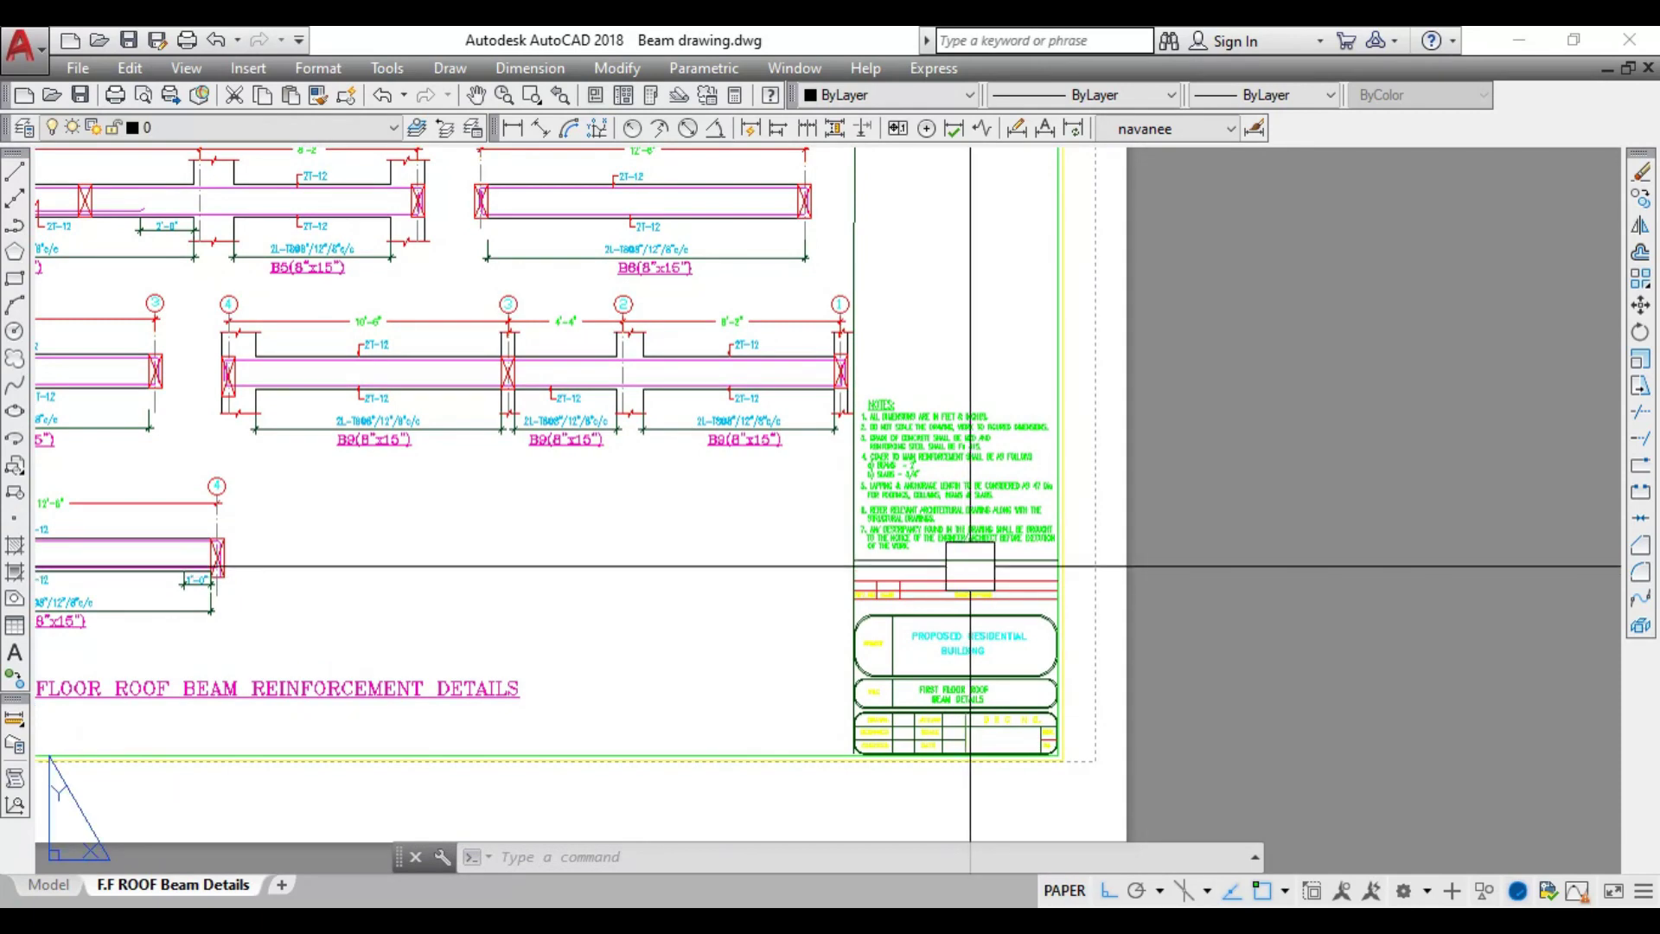
scroll(873, 734, up, 2)
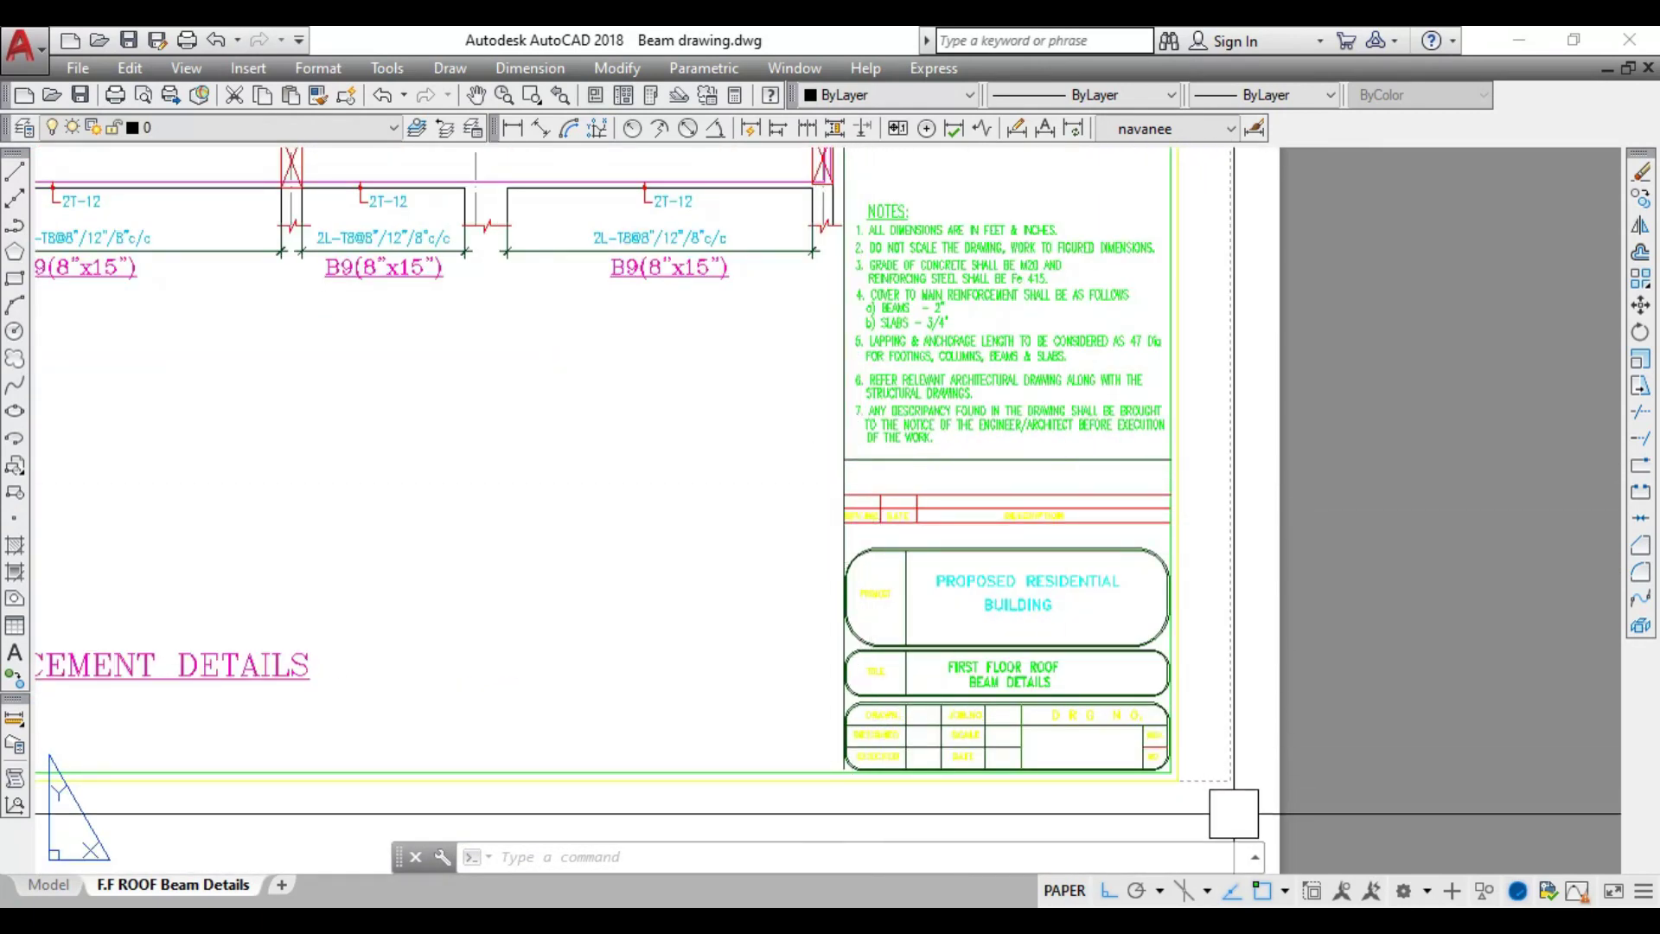
scroll(1011, 692, up, 3)
middle_drag(1001, 512, 940, 510)
scroll(940, 510, up, 2)
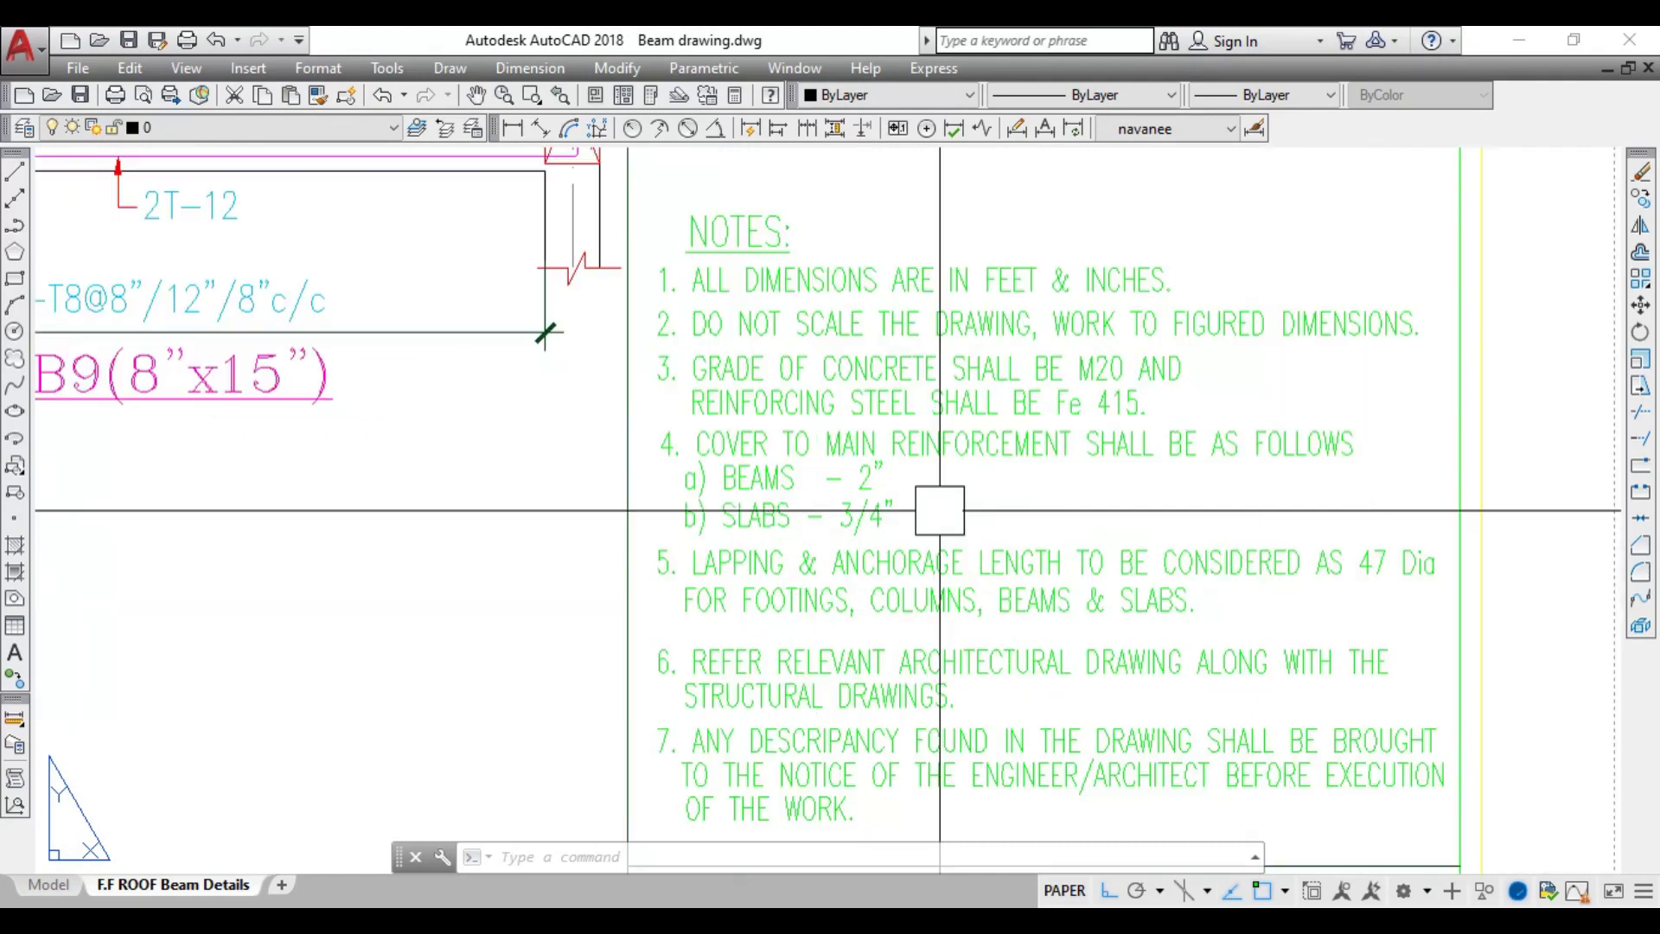
middle_drag(940, 510, 947, 446)
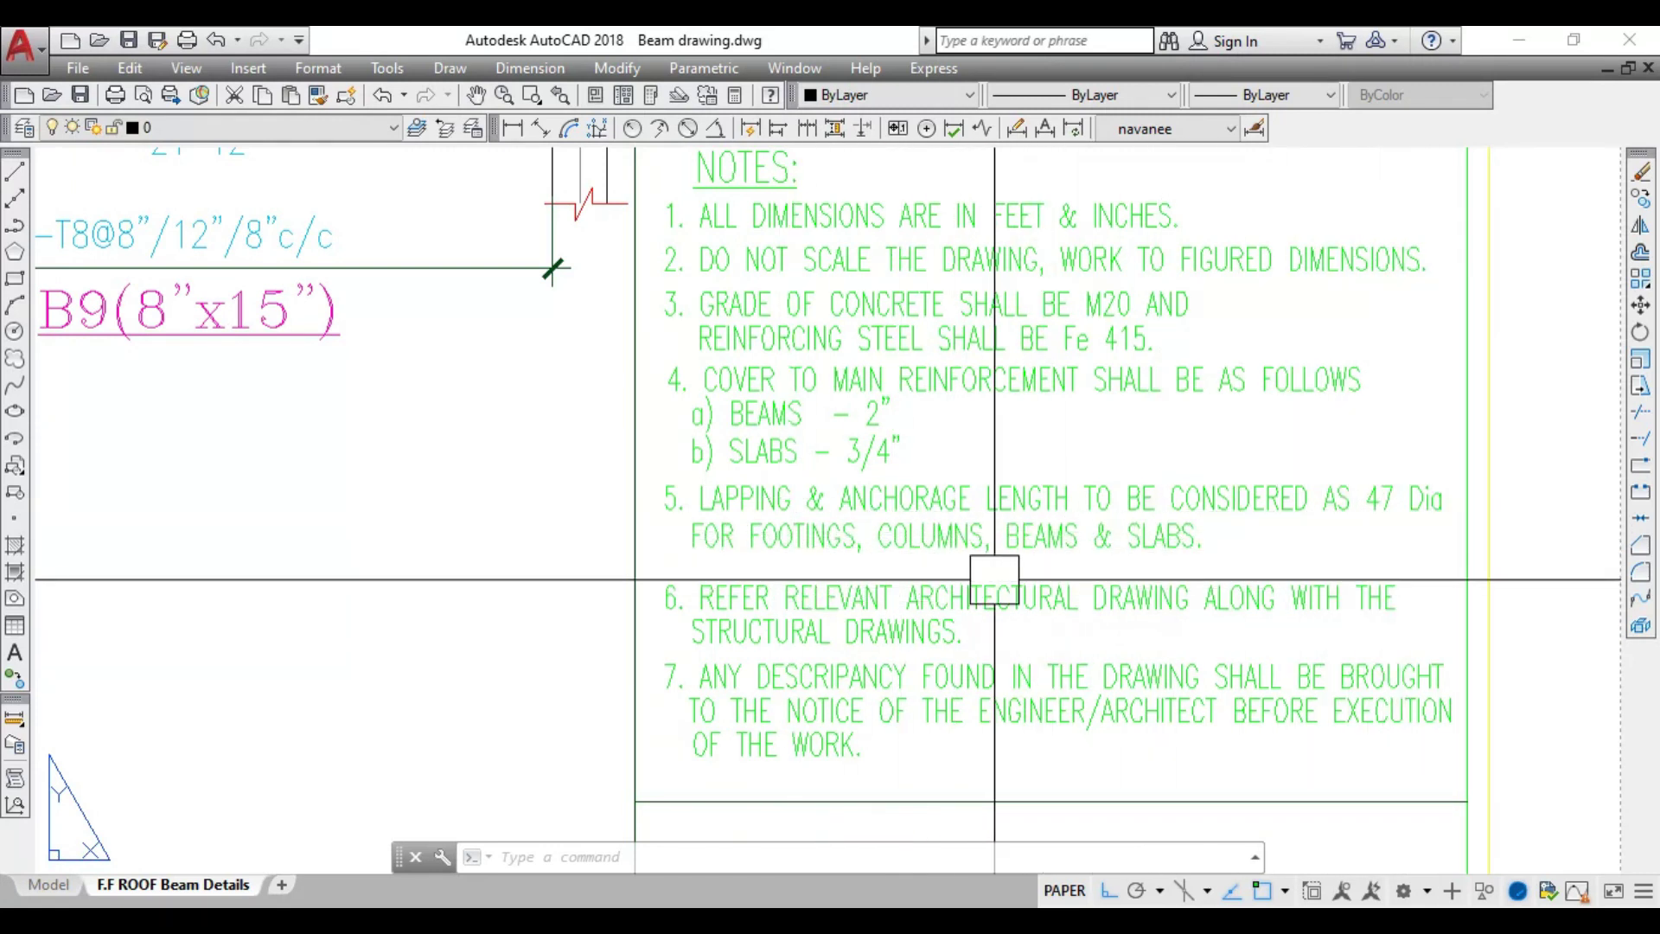
scroll(1258, 571, down, 2)
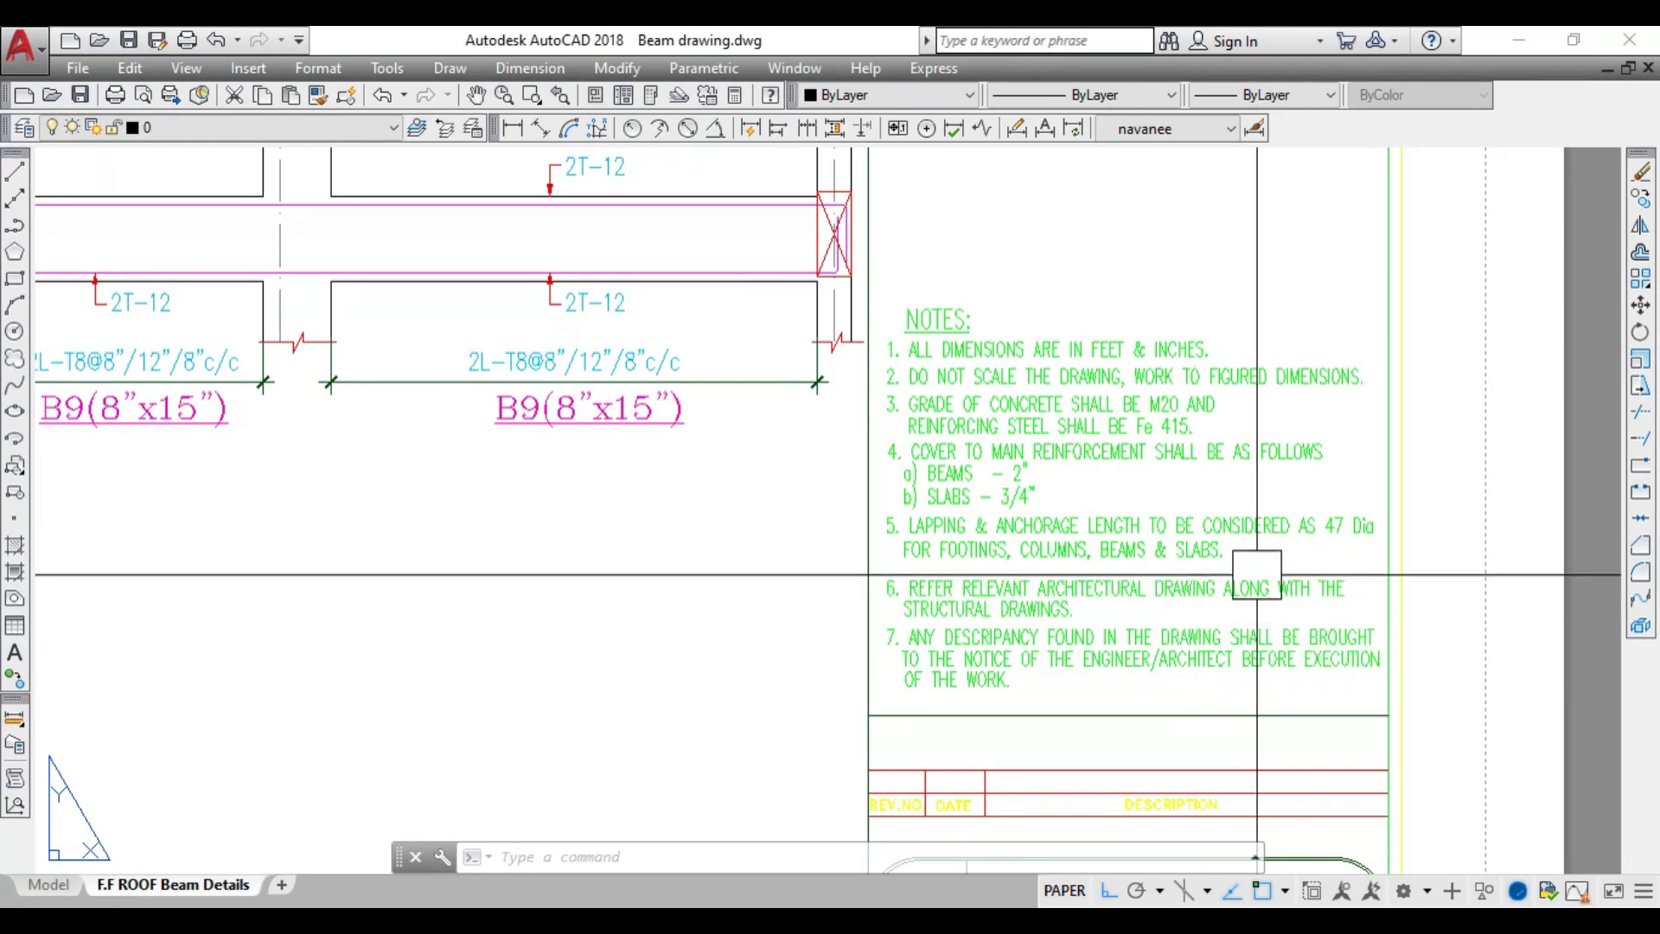
mouse_move(1303, 567)
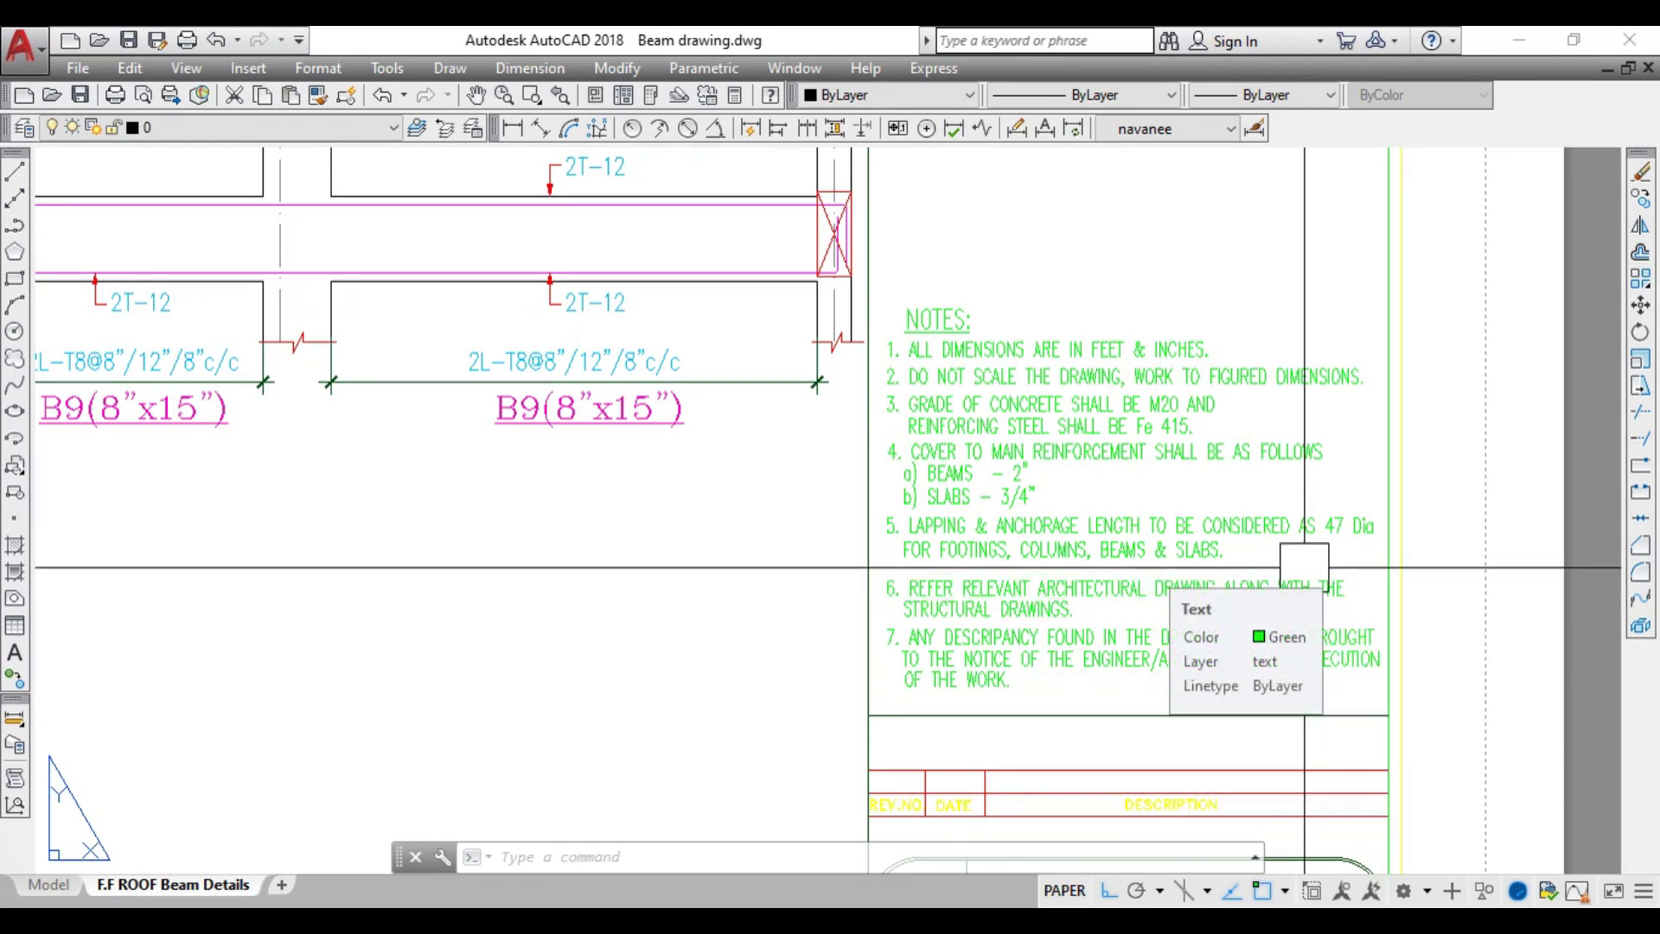
middle_click(1263, 585)
middle_click(1263, 585)
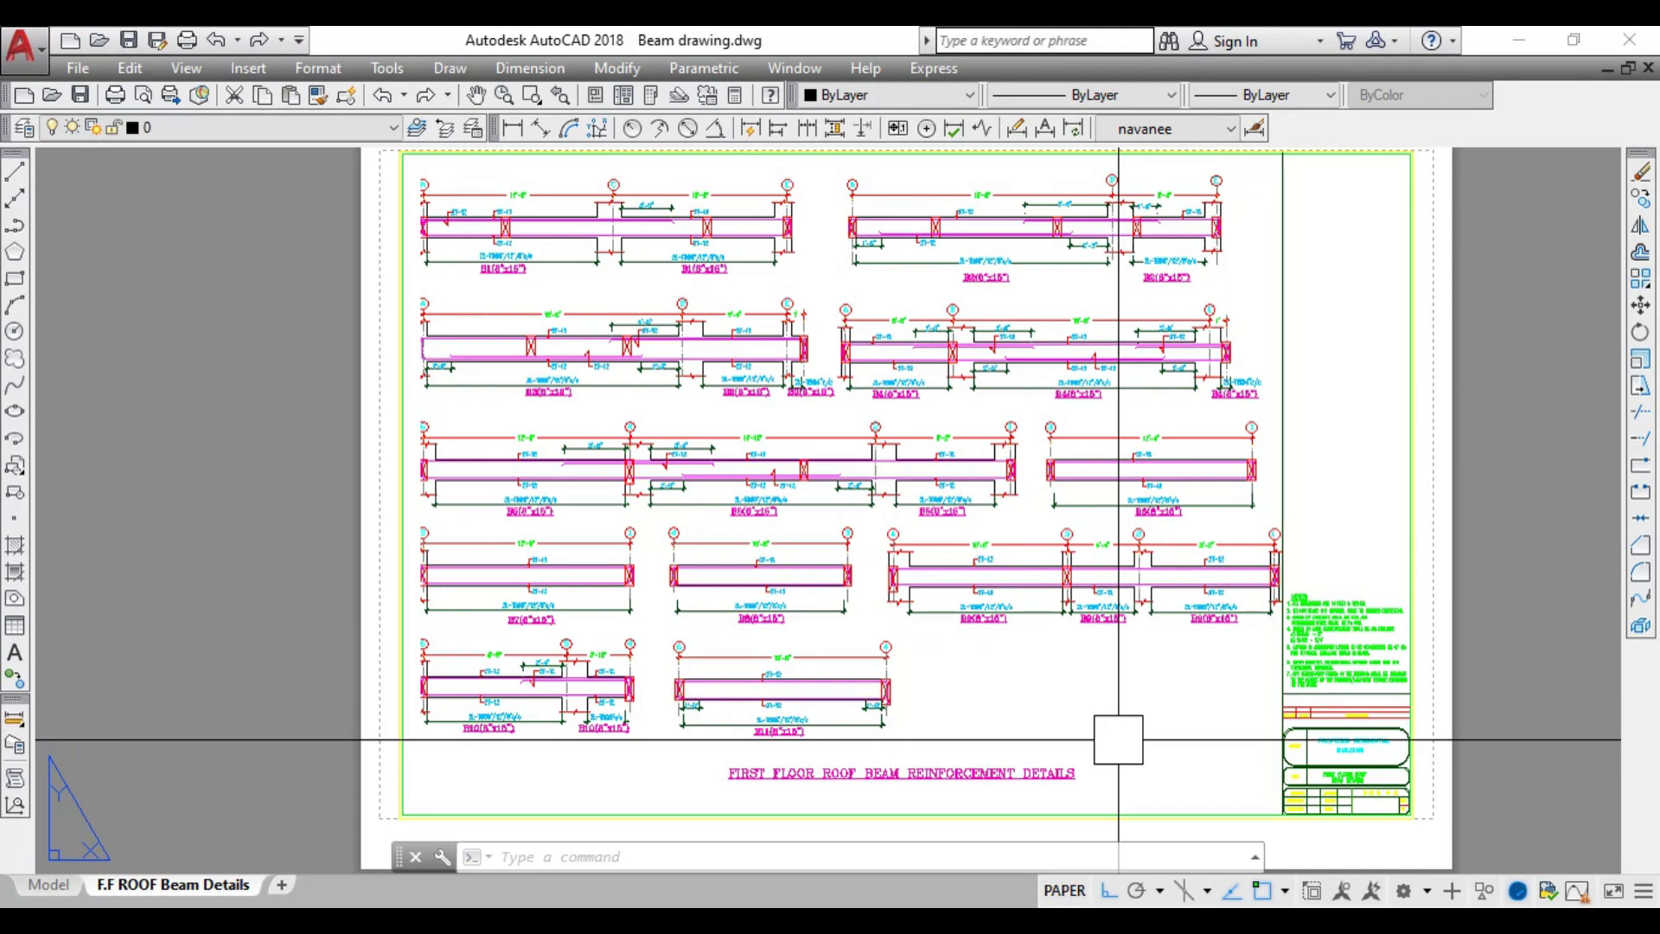
Return to model space, showing the framing plan beside the beam details sheet
key(ctrl+Page_Up)
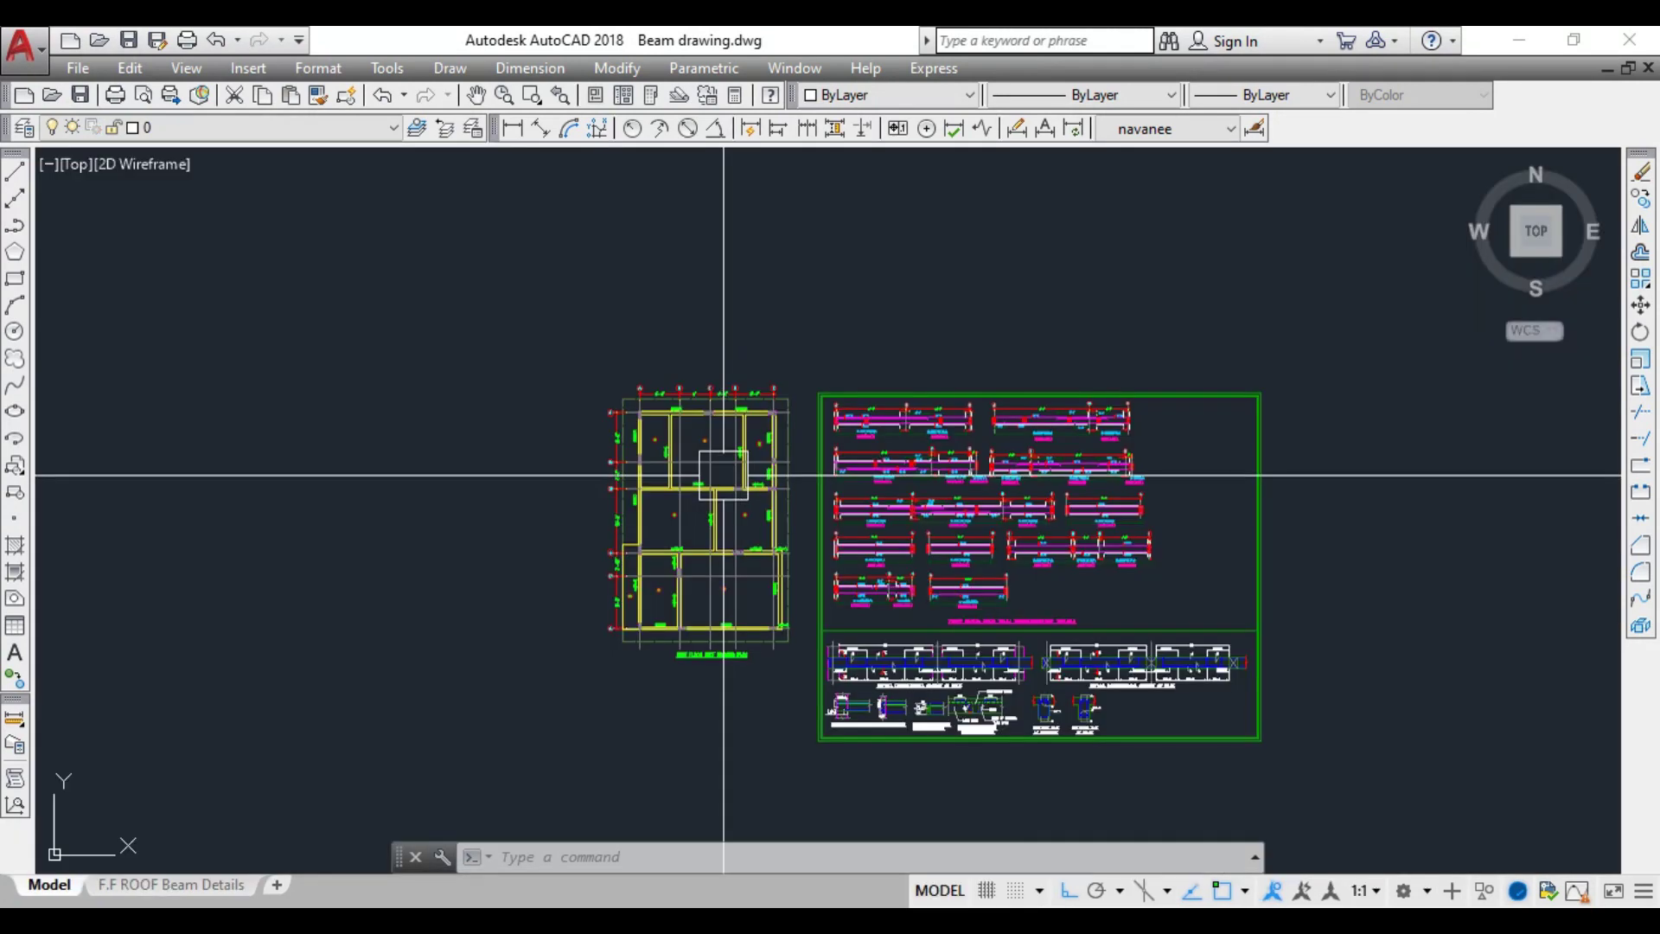
Zoom into the floor plan and pan along beam B1 from grid A to grid E
scroll(723, 474, up, 4)
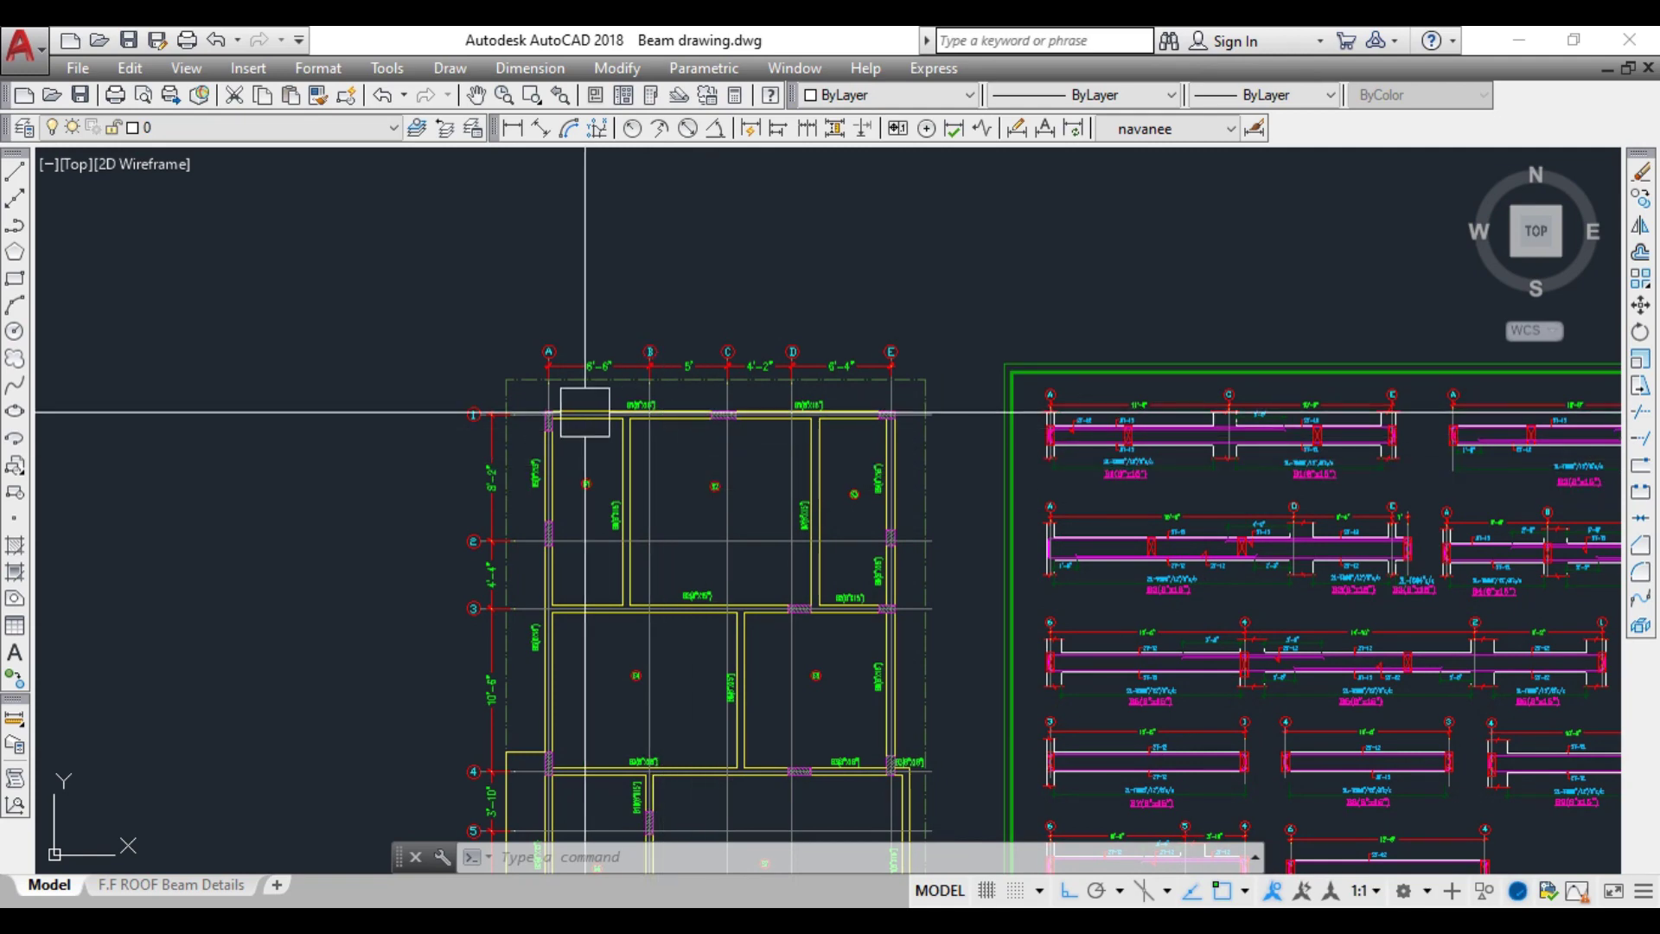
scroll(581, 408, up, 2)
scroll(670, 422, up, 4)
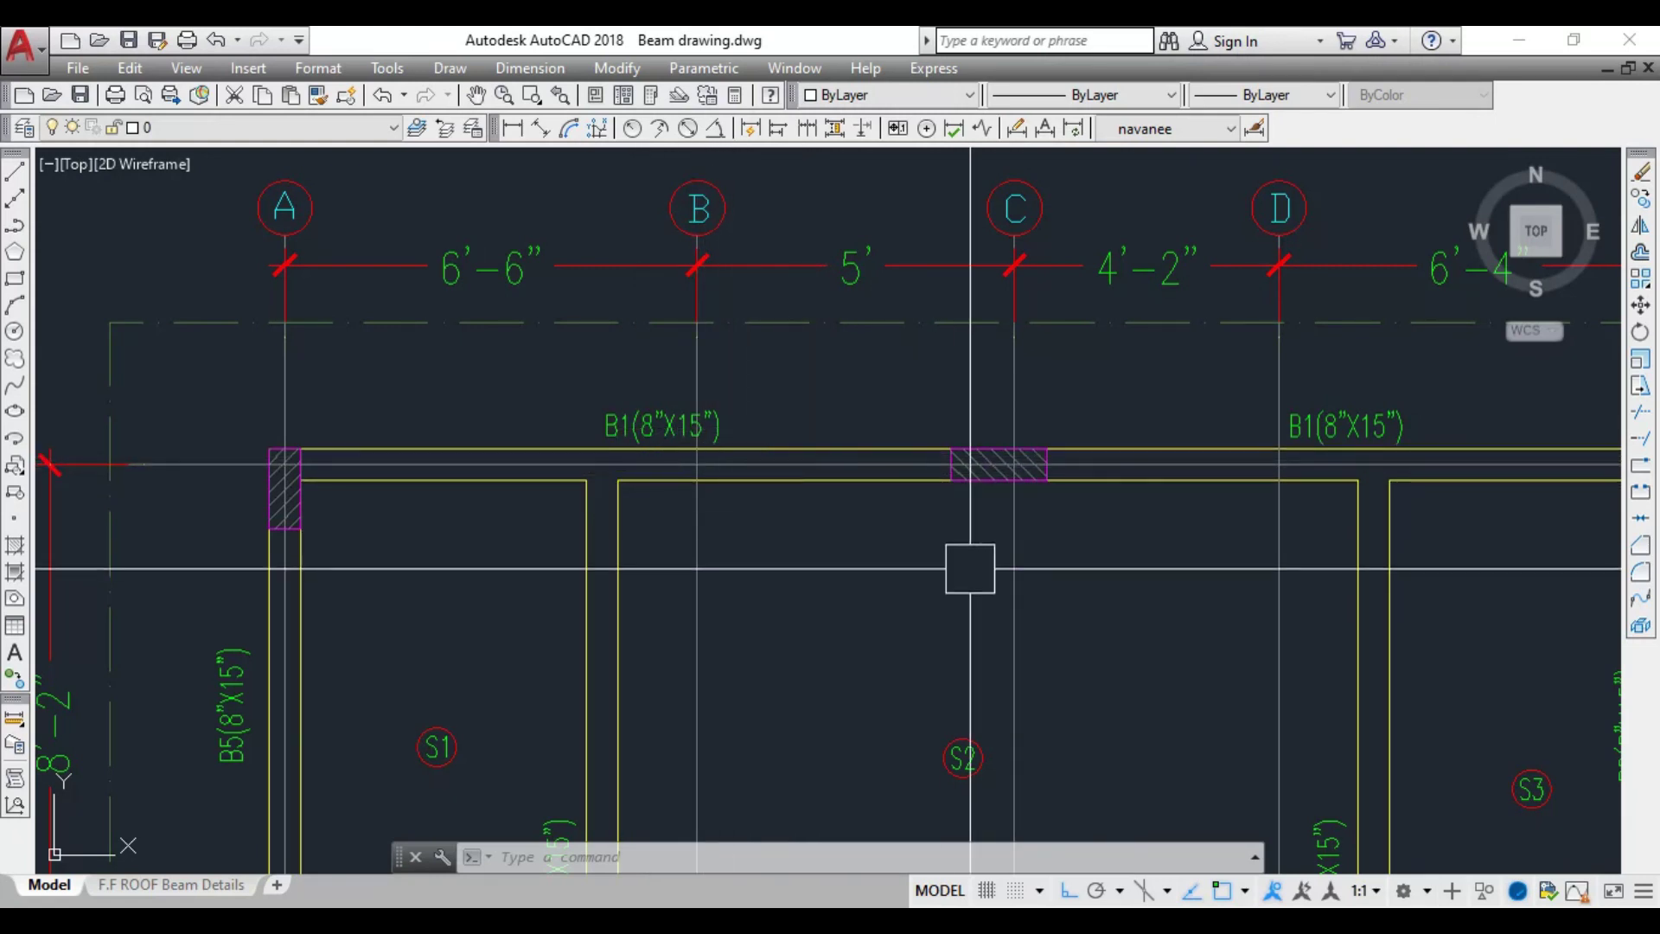
middle_drag(912, 545, 733, 545)
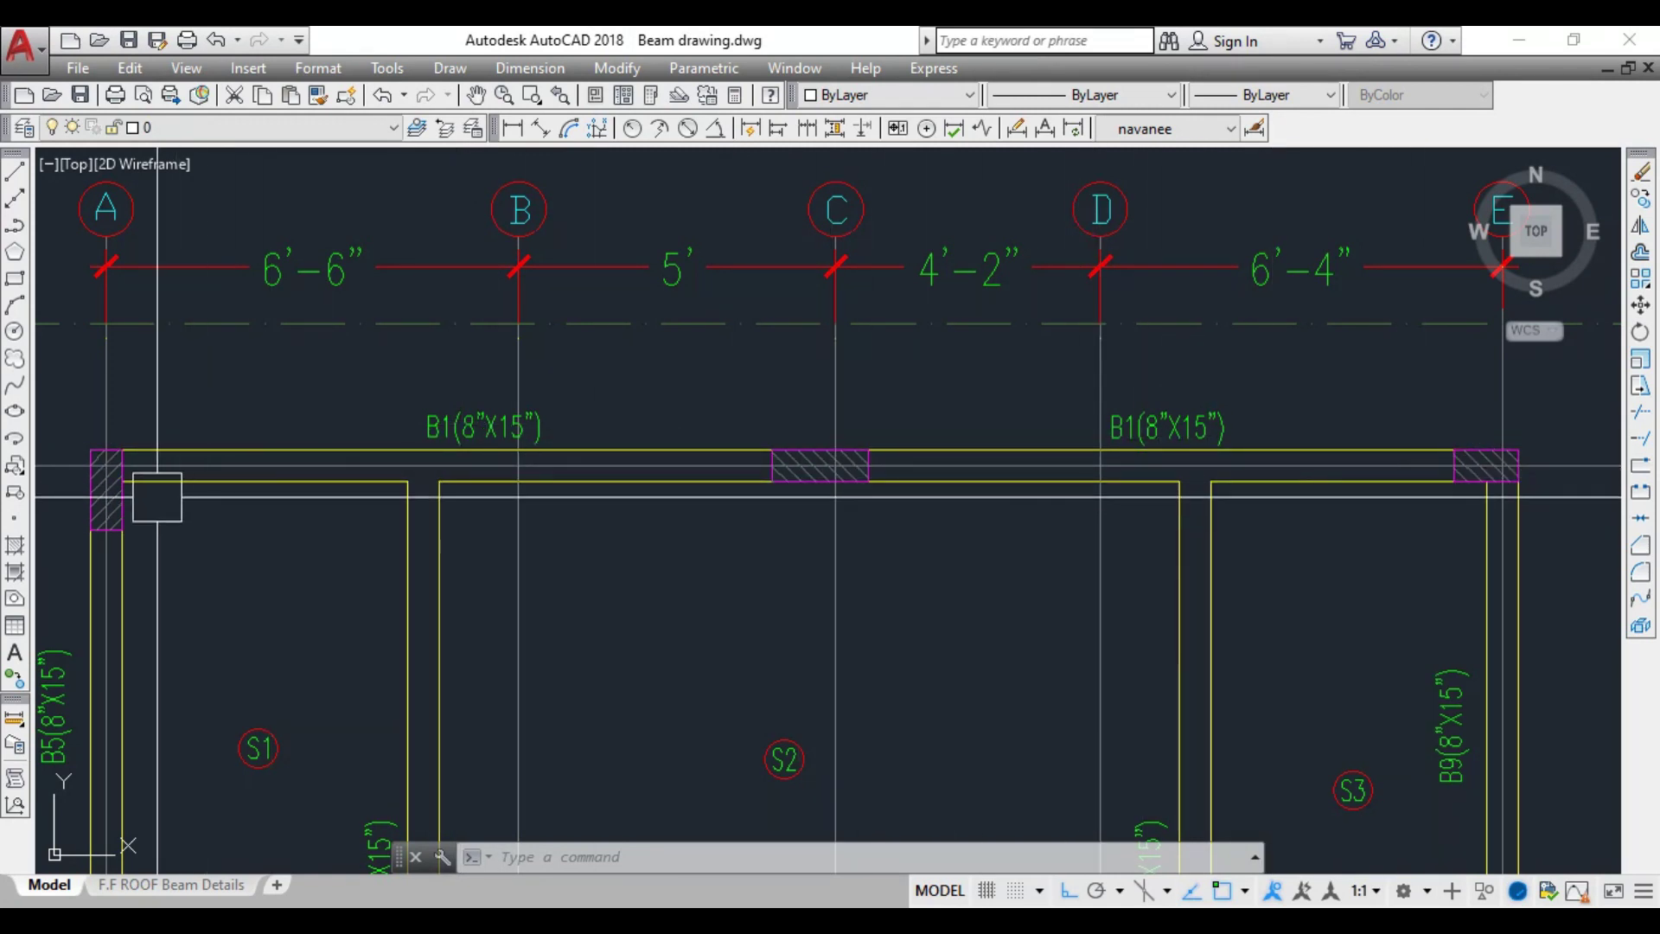
middle_drag(106, 482, 173, 504)
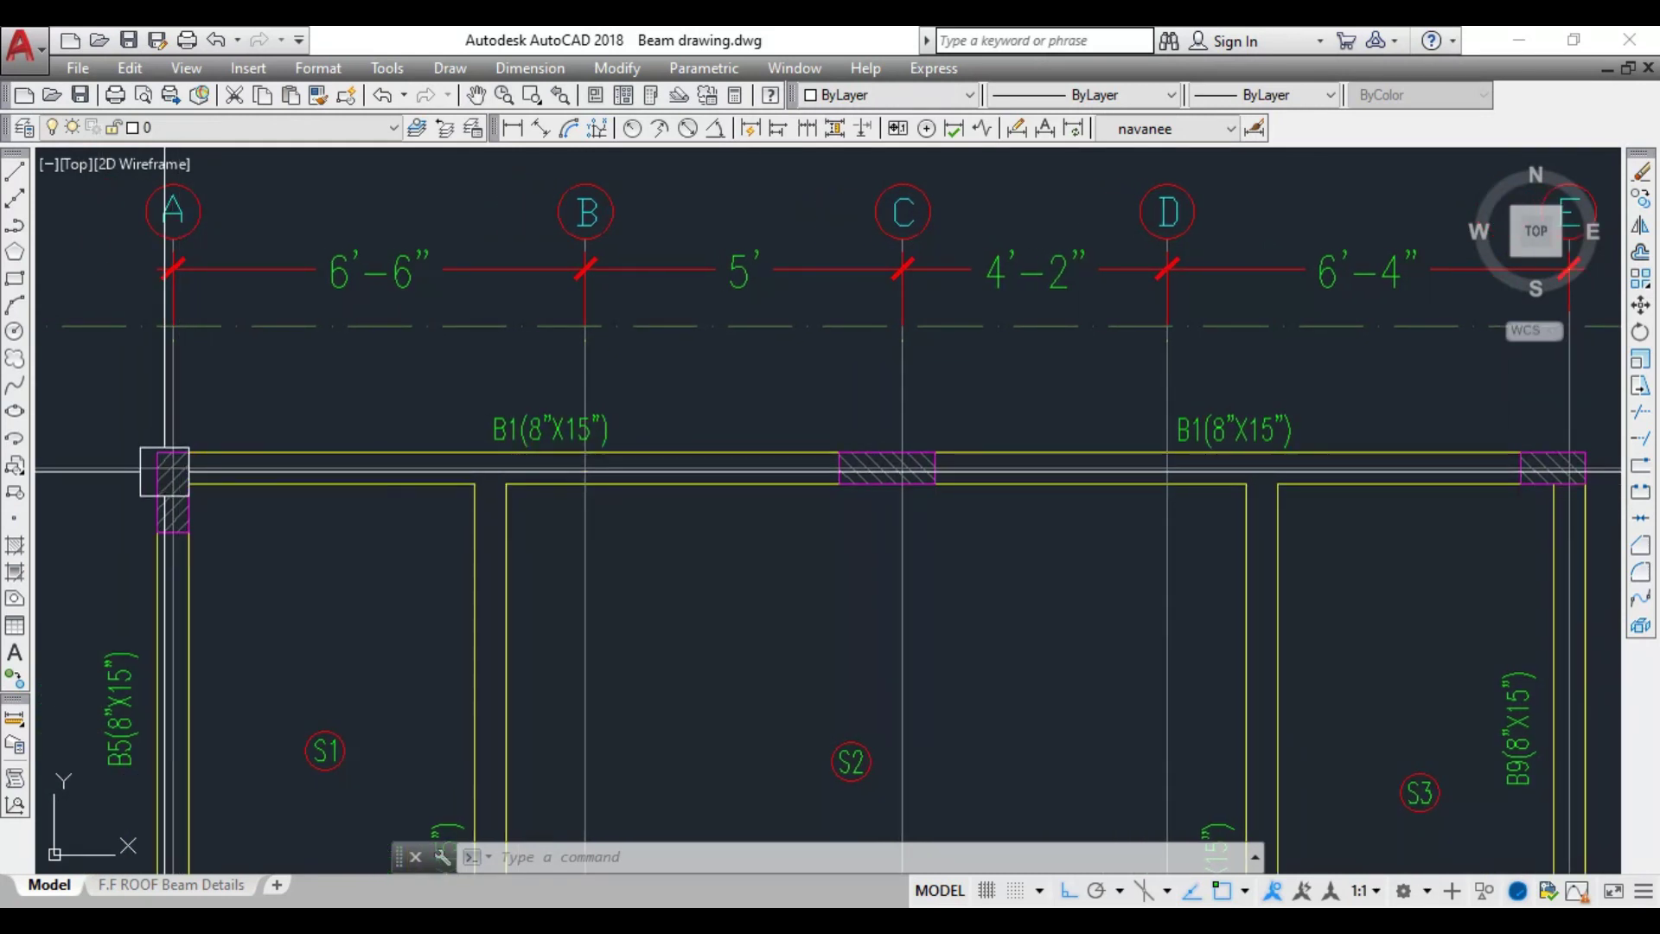
mouse_move(1211, 493)
middle_down()
mouse_move(1256, 519)
mouse_move(1271, 418)
middle_up()
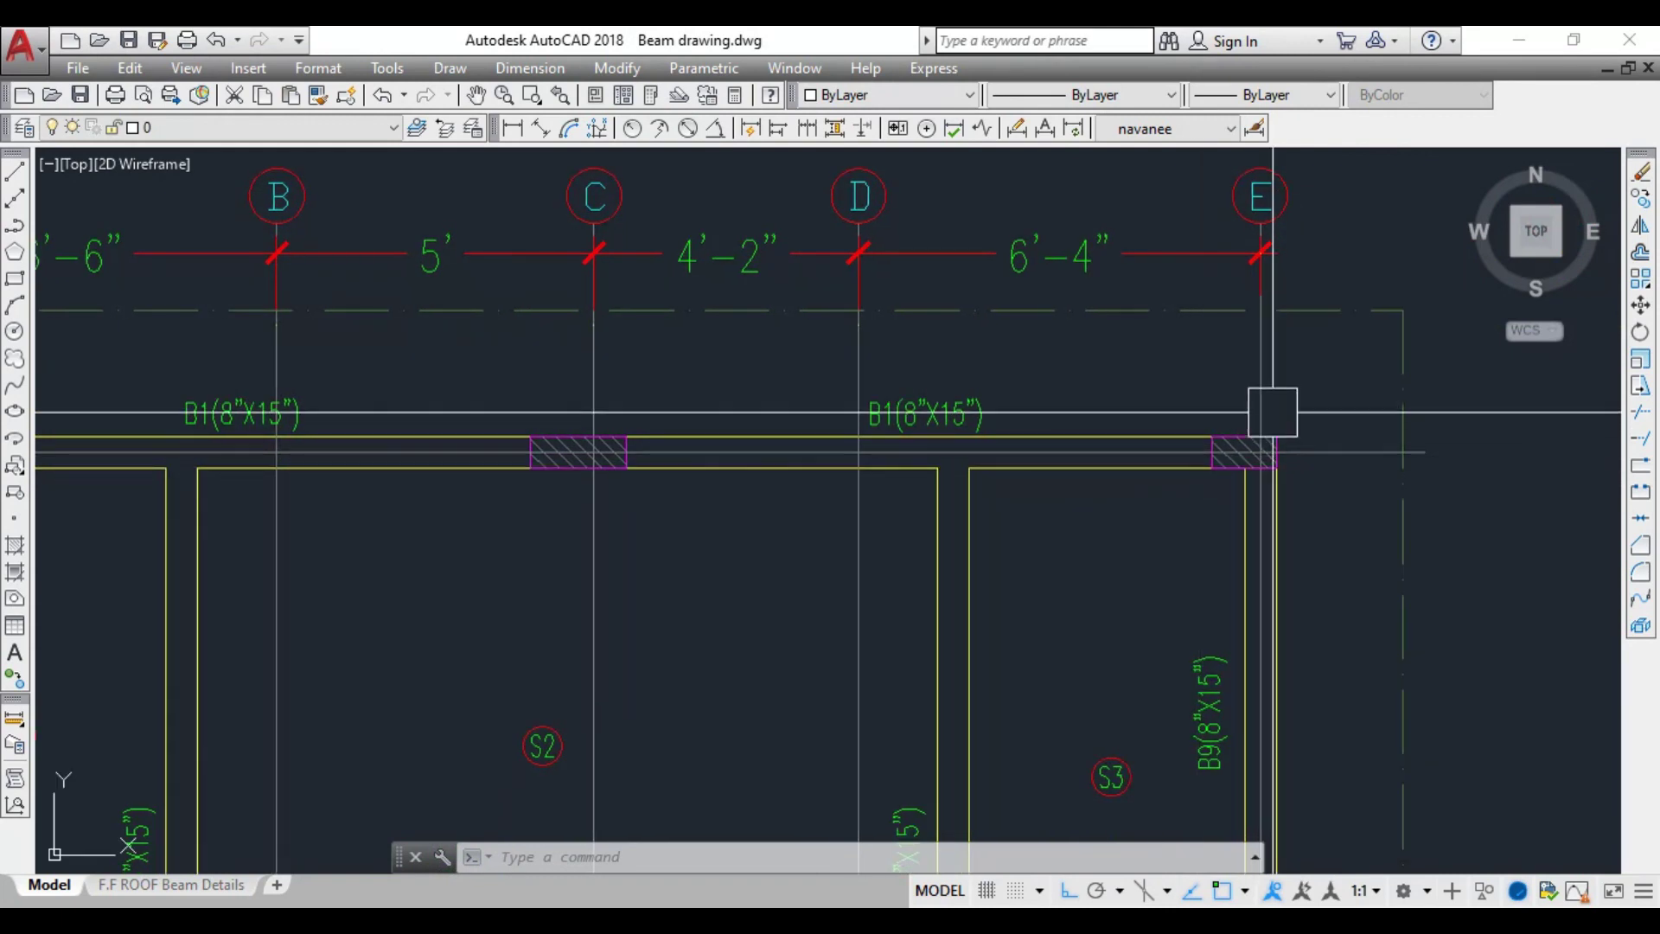
scroll(1297, 433, down, 2)
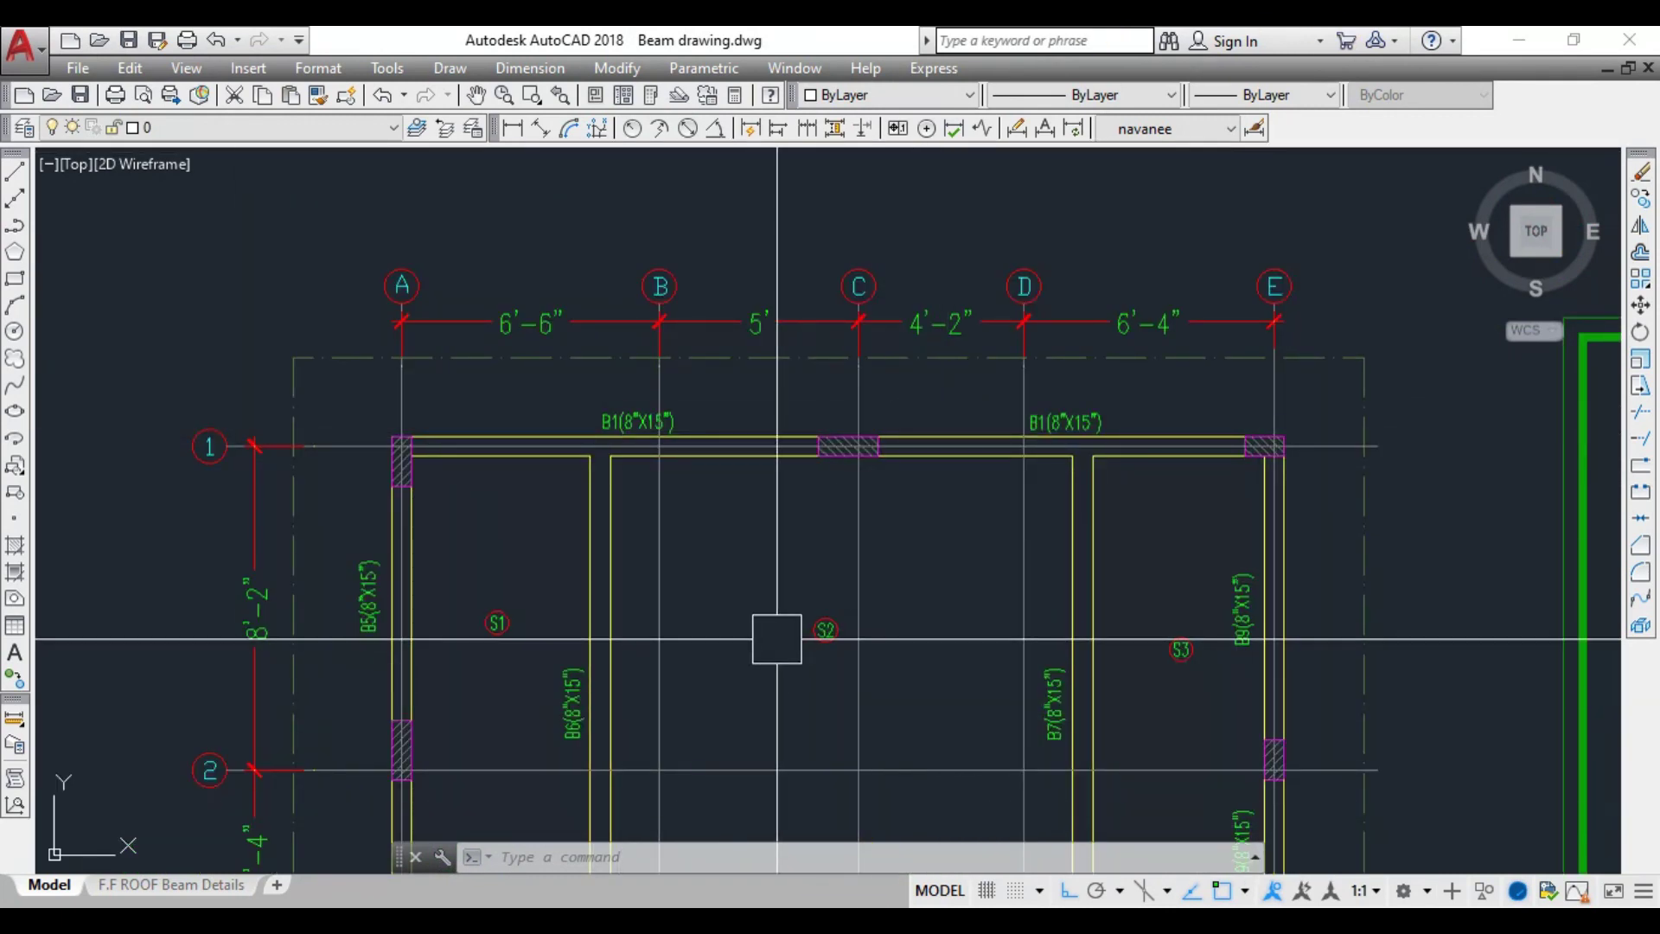
middle_drag(667, 716, 625, 650)
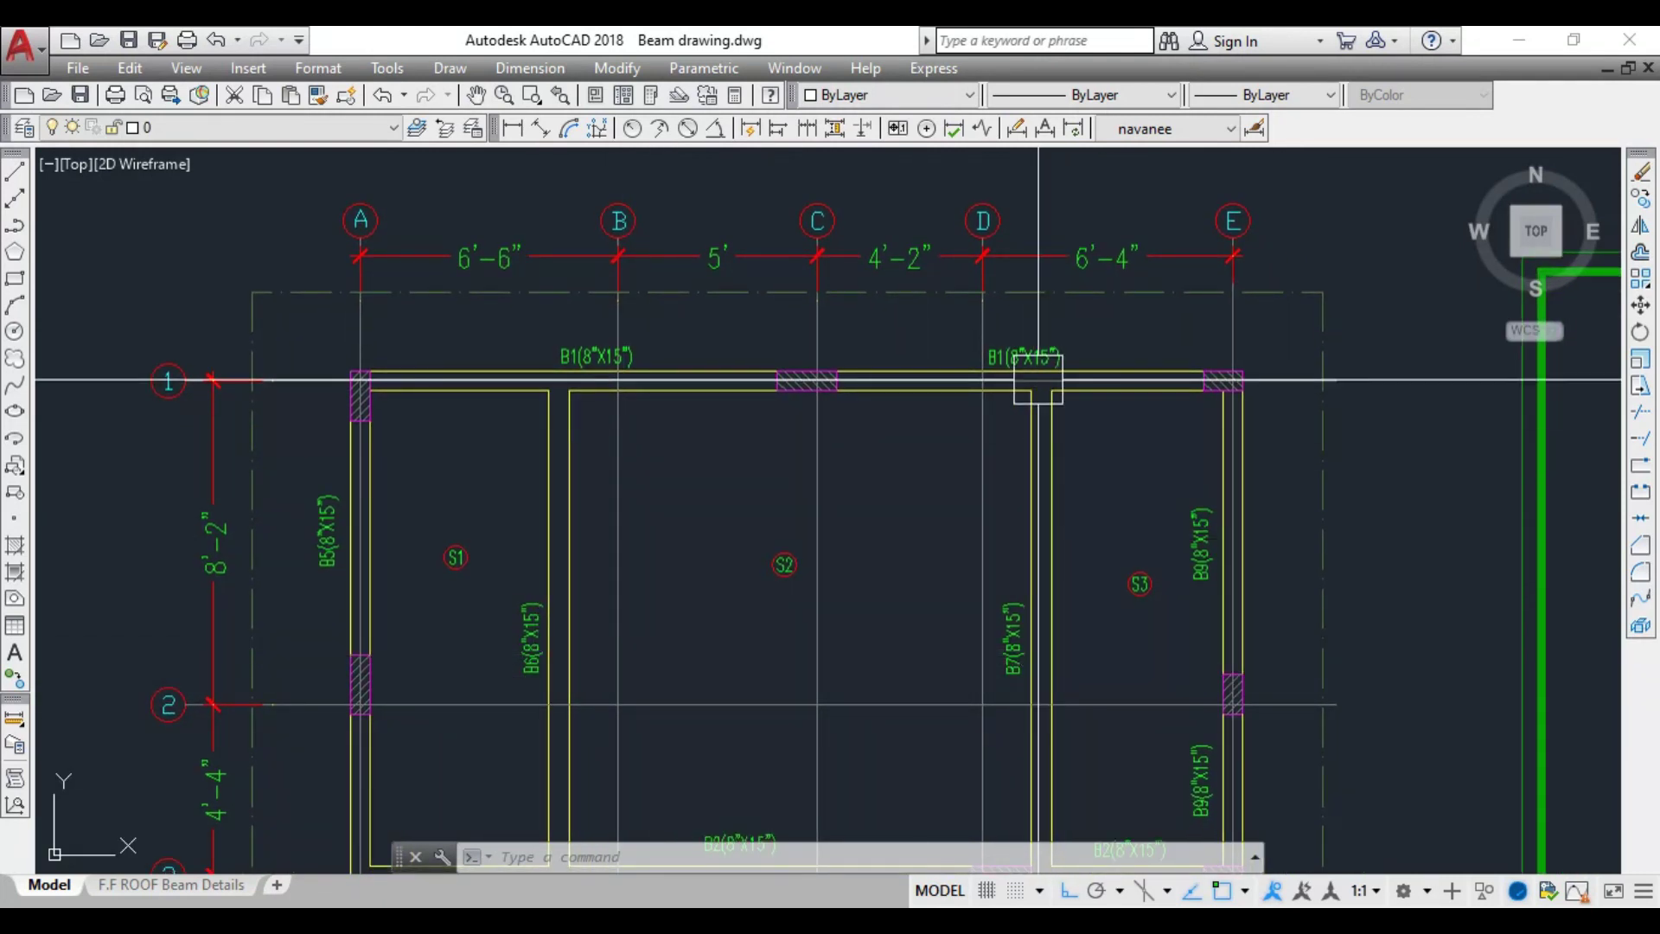
scroll(550, 672, up, 2)
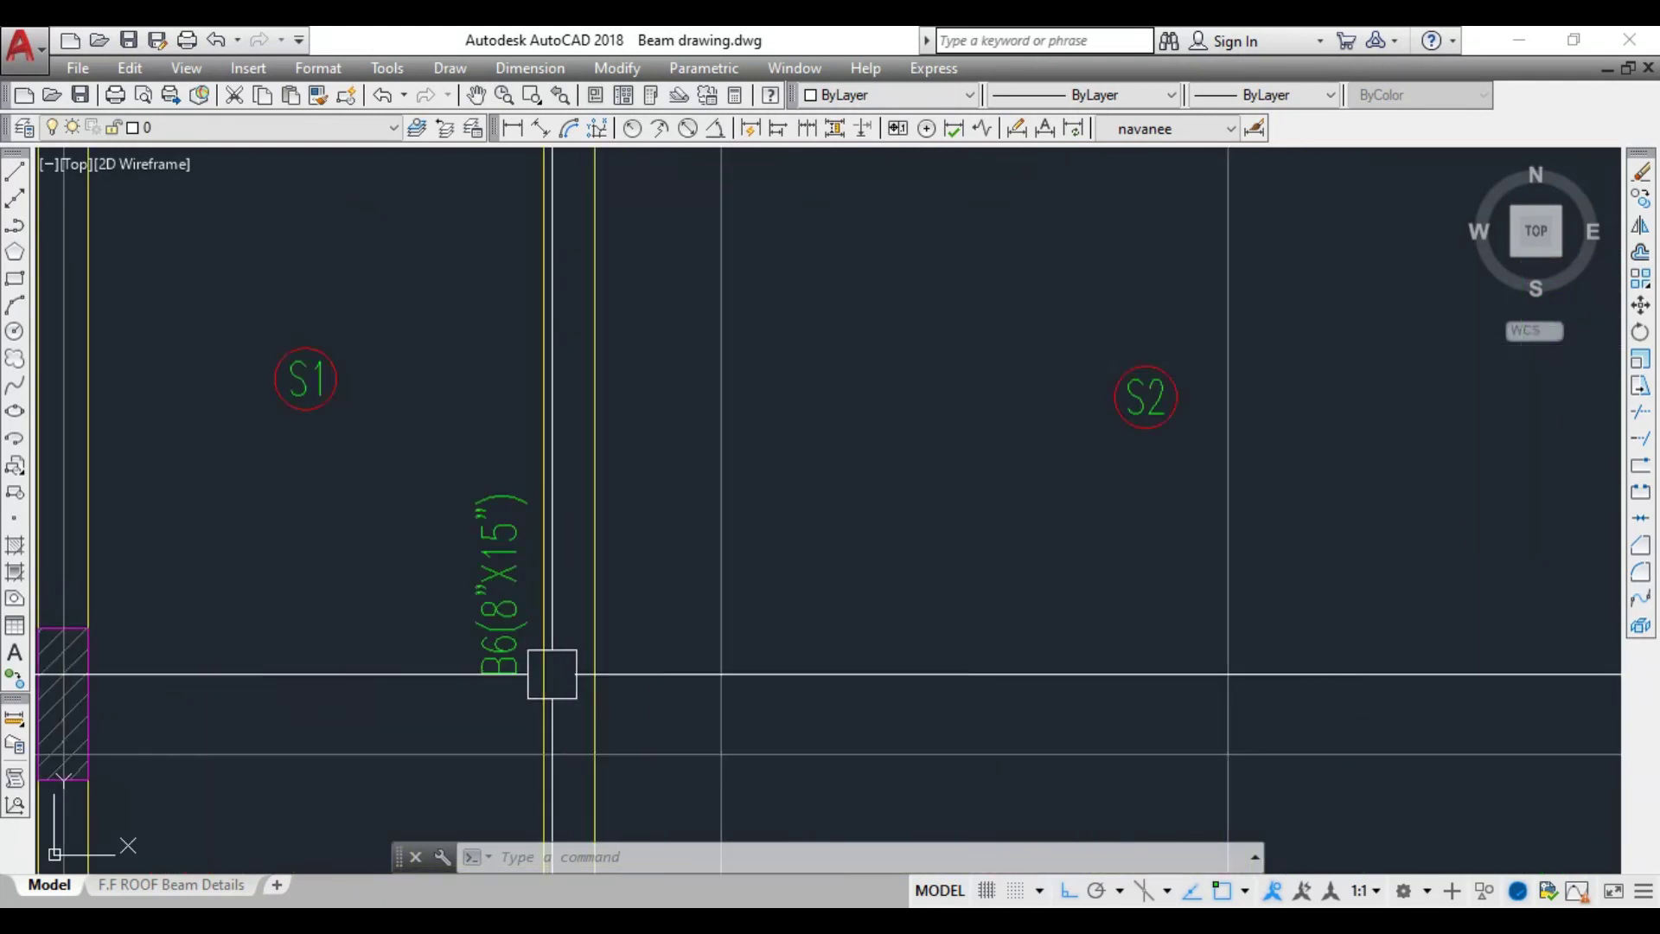
scroll(515, 676, down, 2)
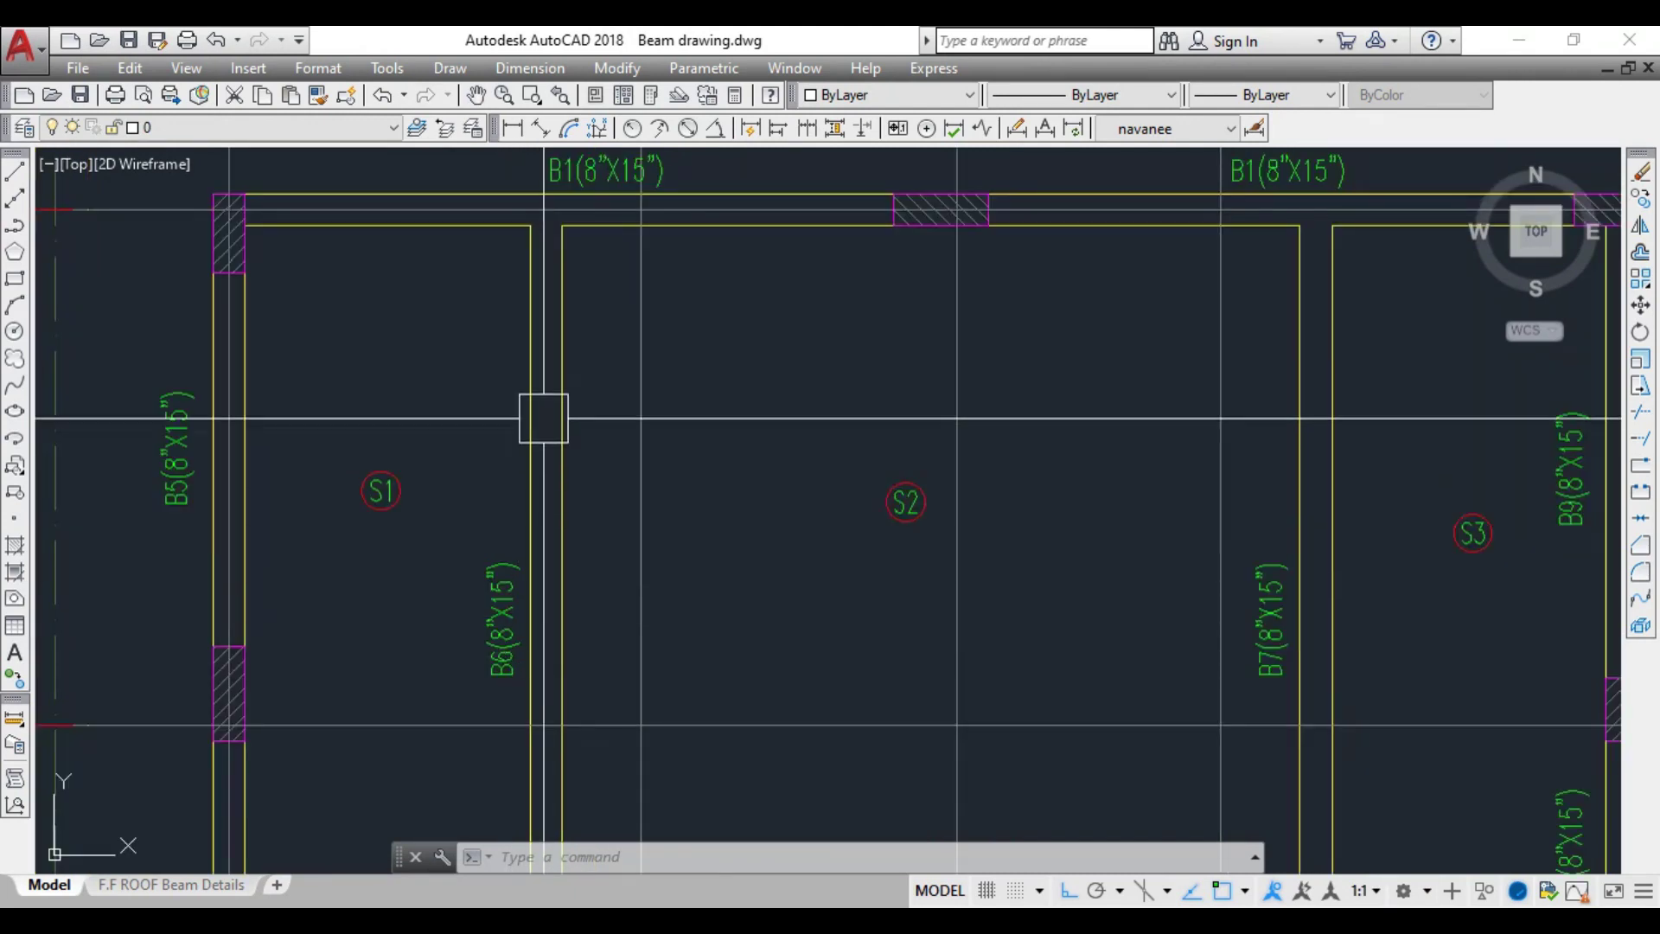
middle_drag(541, 456, 506, 655)
scroll(519, 354, down, 2)
scroll(959, 682, up, 4)
scroll(966, 742, down, 4)
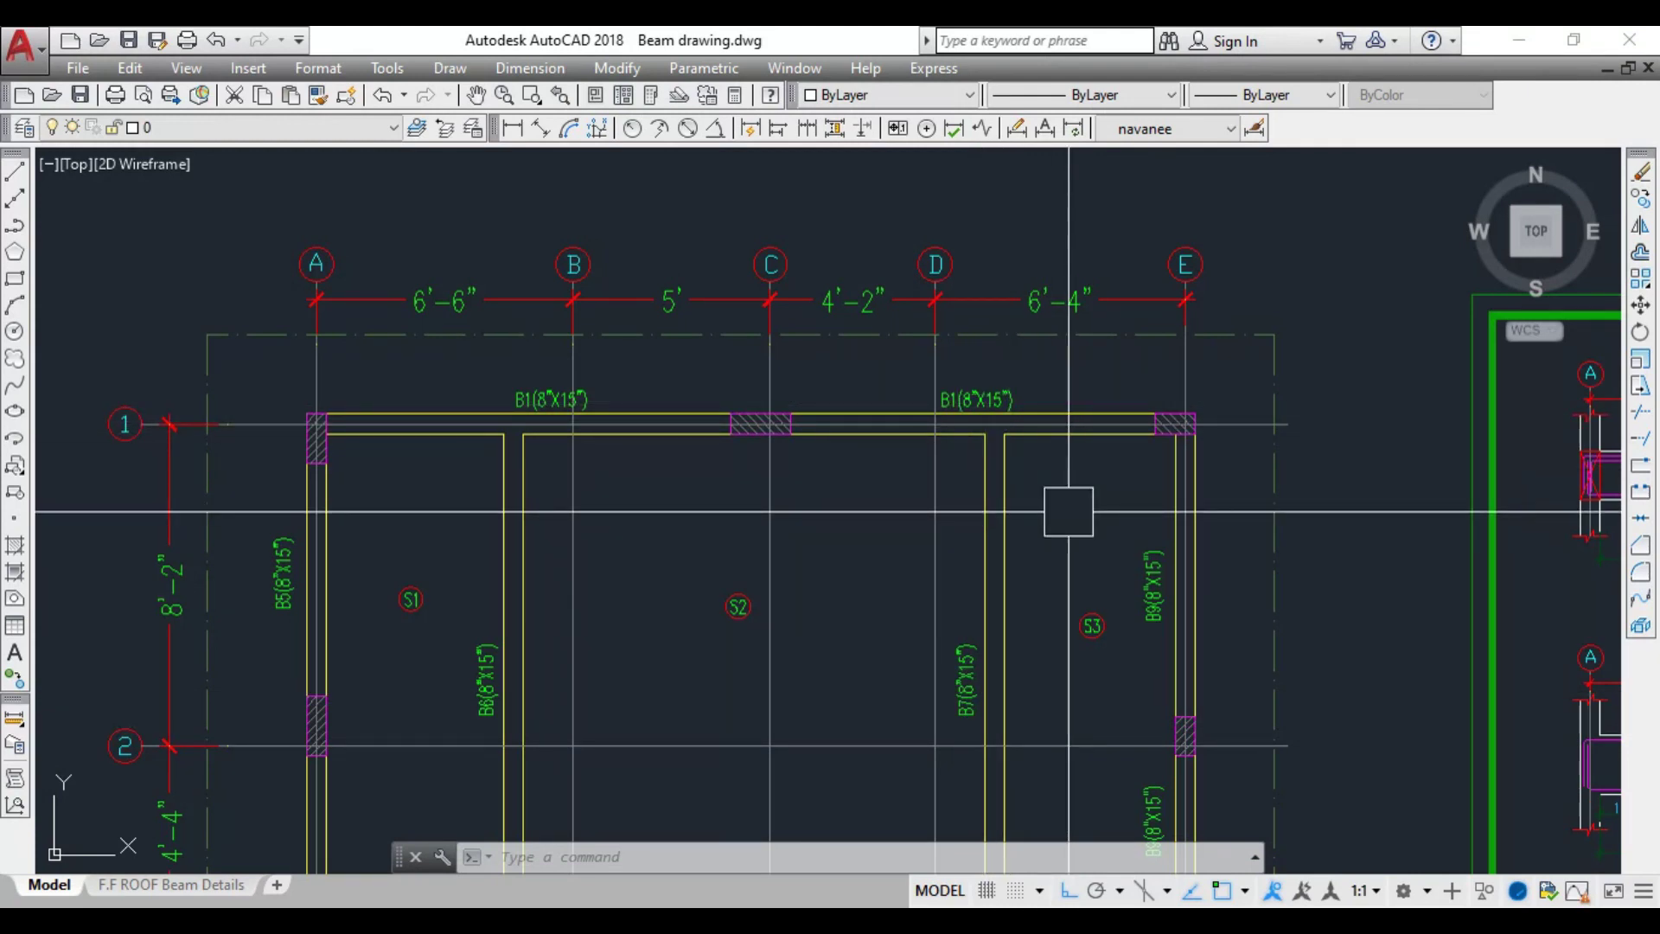
middle_drag(1068, 511, 1084, 425)
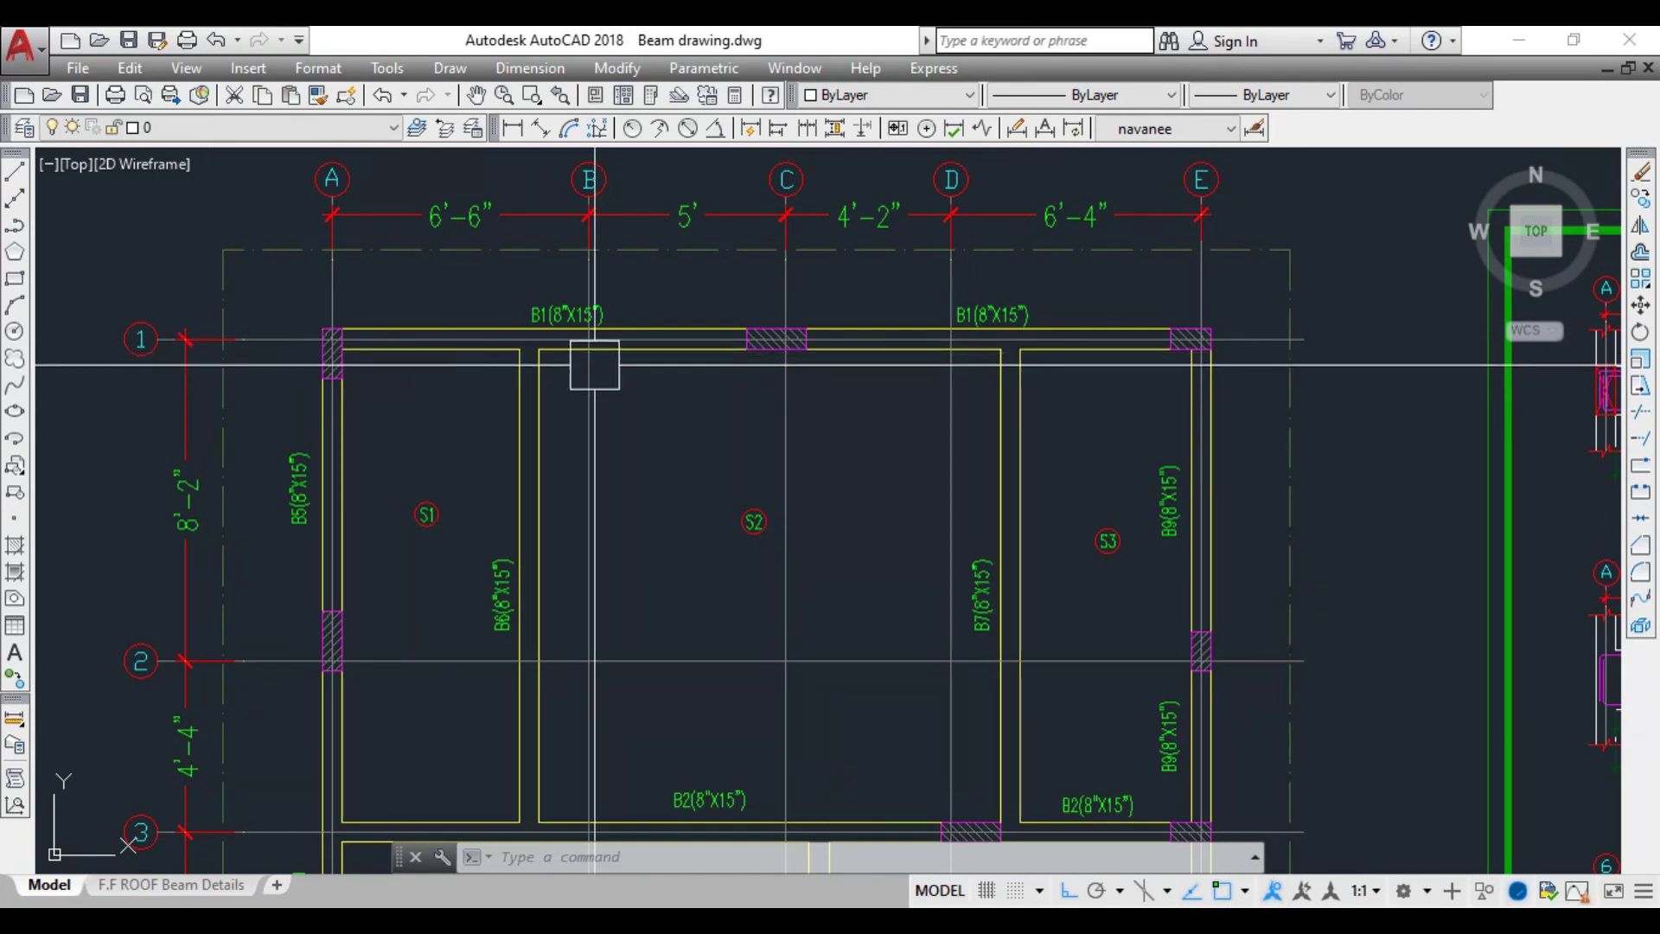
middle_drag(641, 348, 609, 261)
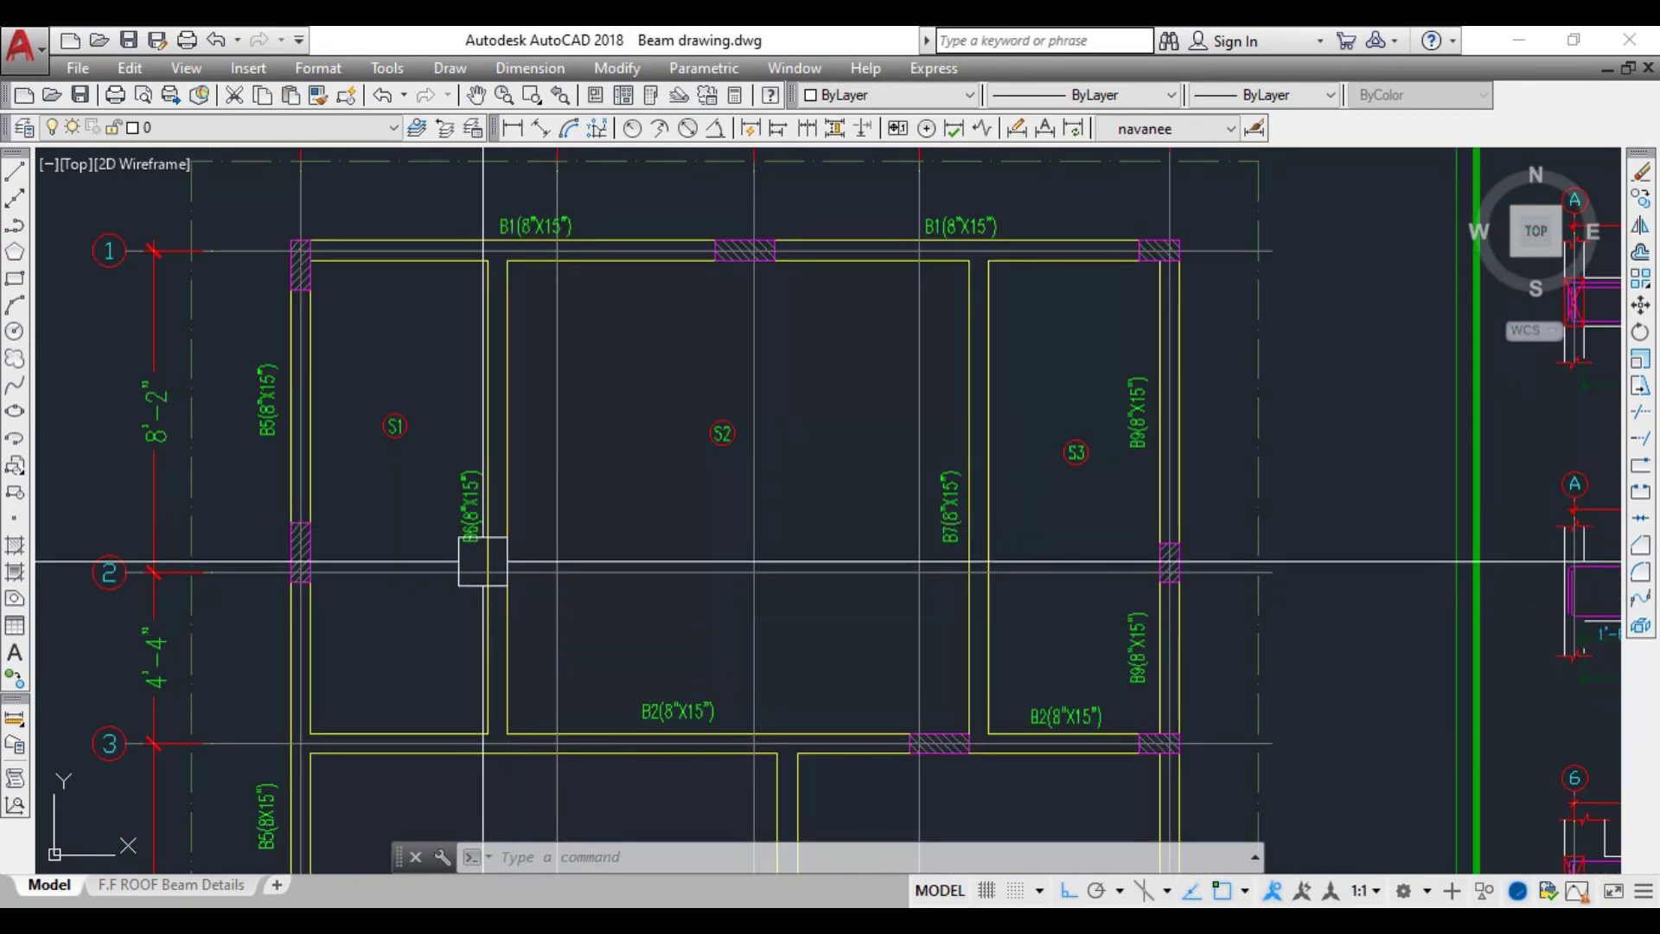
scroll(484, 558, up, 2)
middle_drag(578, 715, 549, 576)
scroll(678, 630, down, 4)
scroll(612, 333, up, 4)
scroll(610, 335, down, 2)
scroll(619, 593, up, 1)
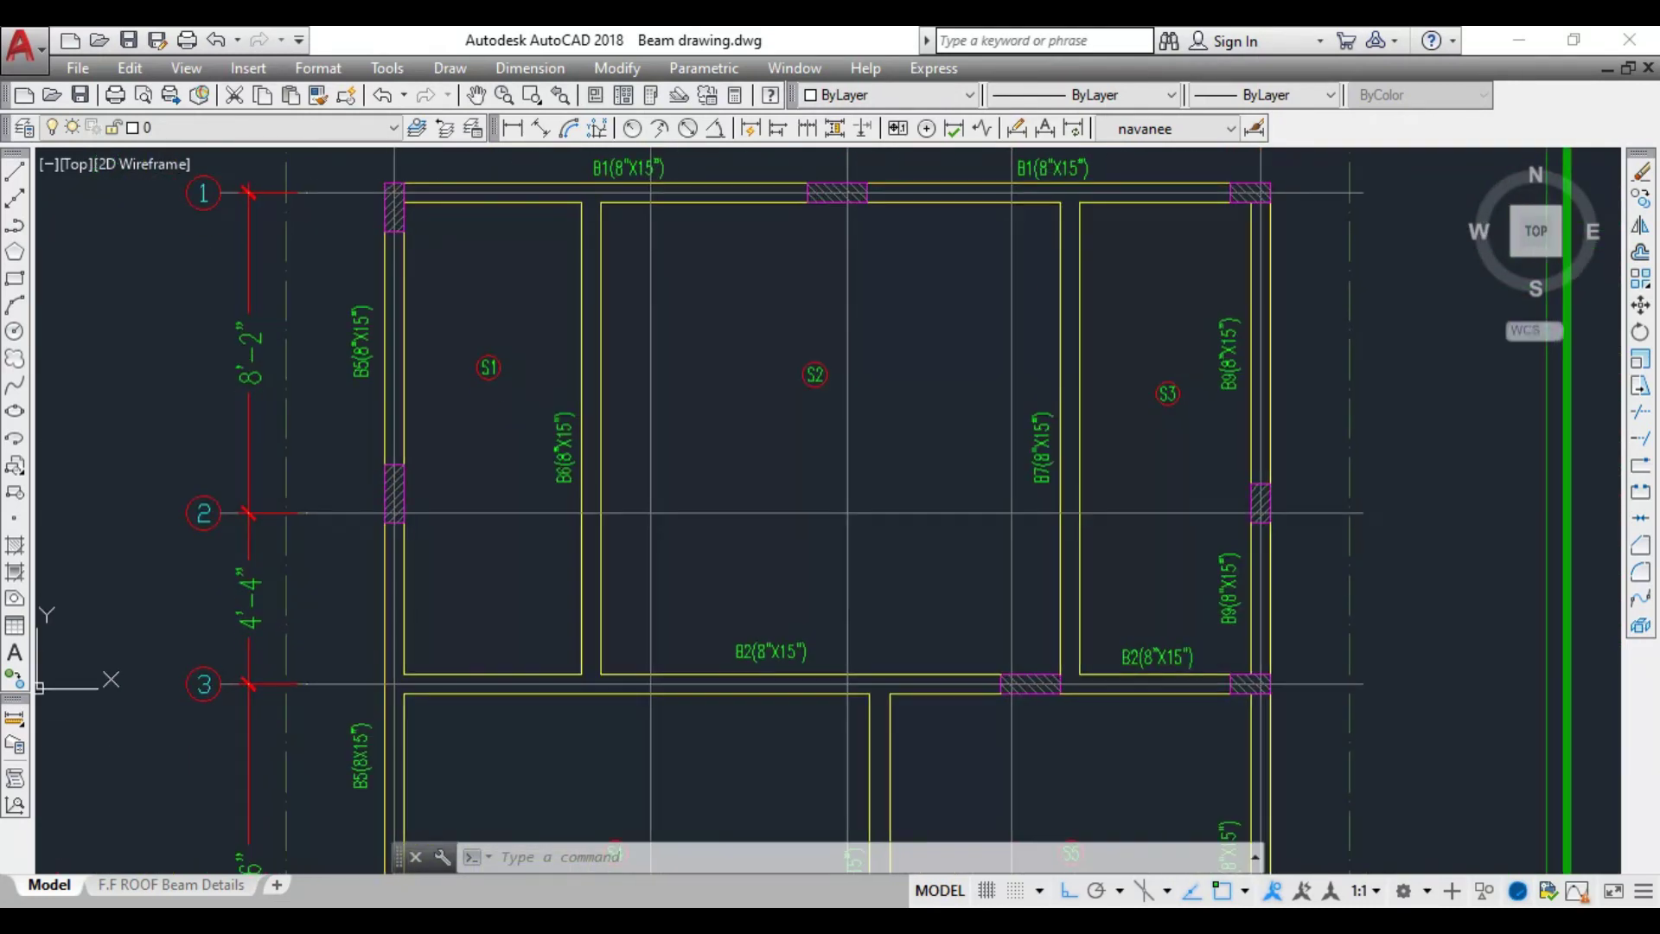
middle_drag(692, 556, 677, 607)
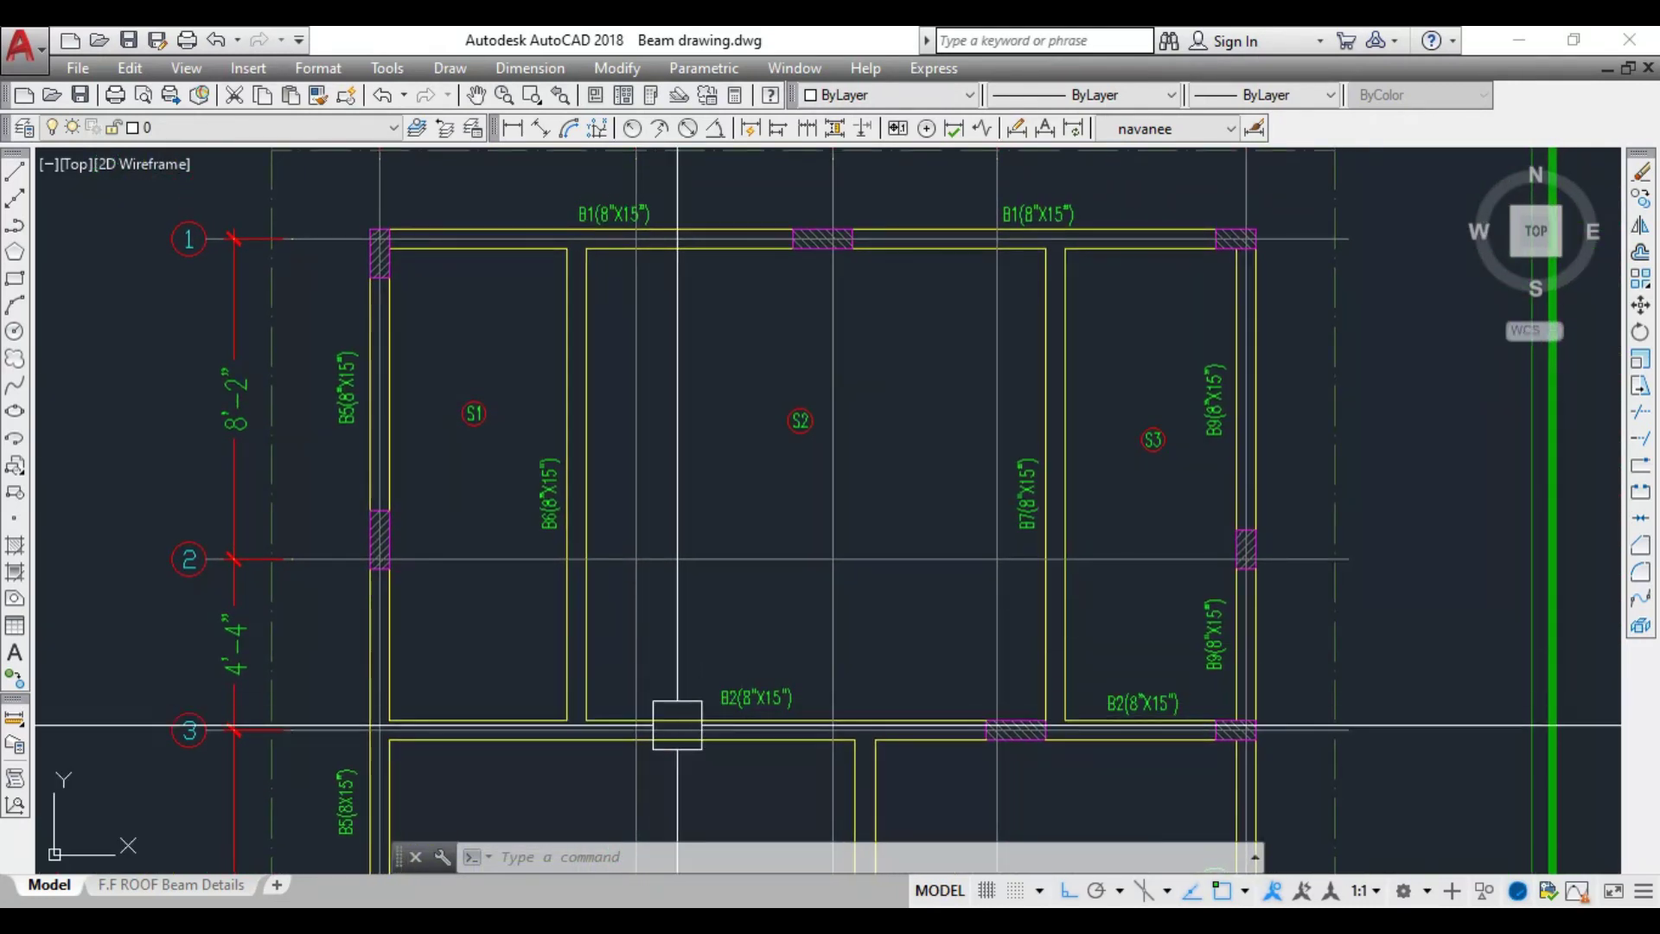
middle_drag(721, 378, 693, 522)
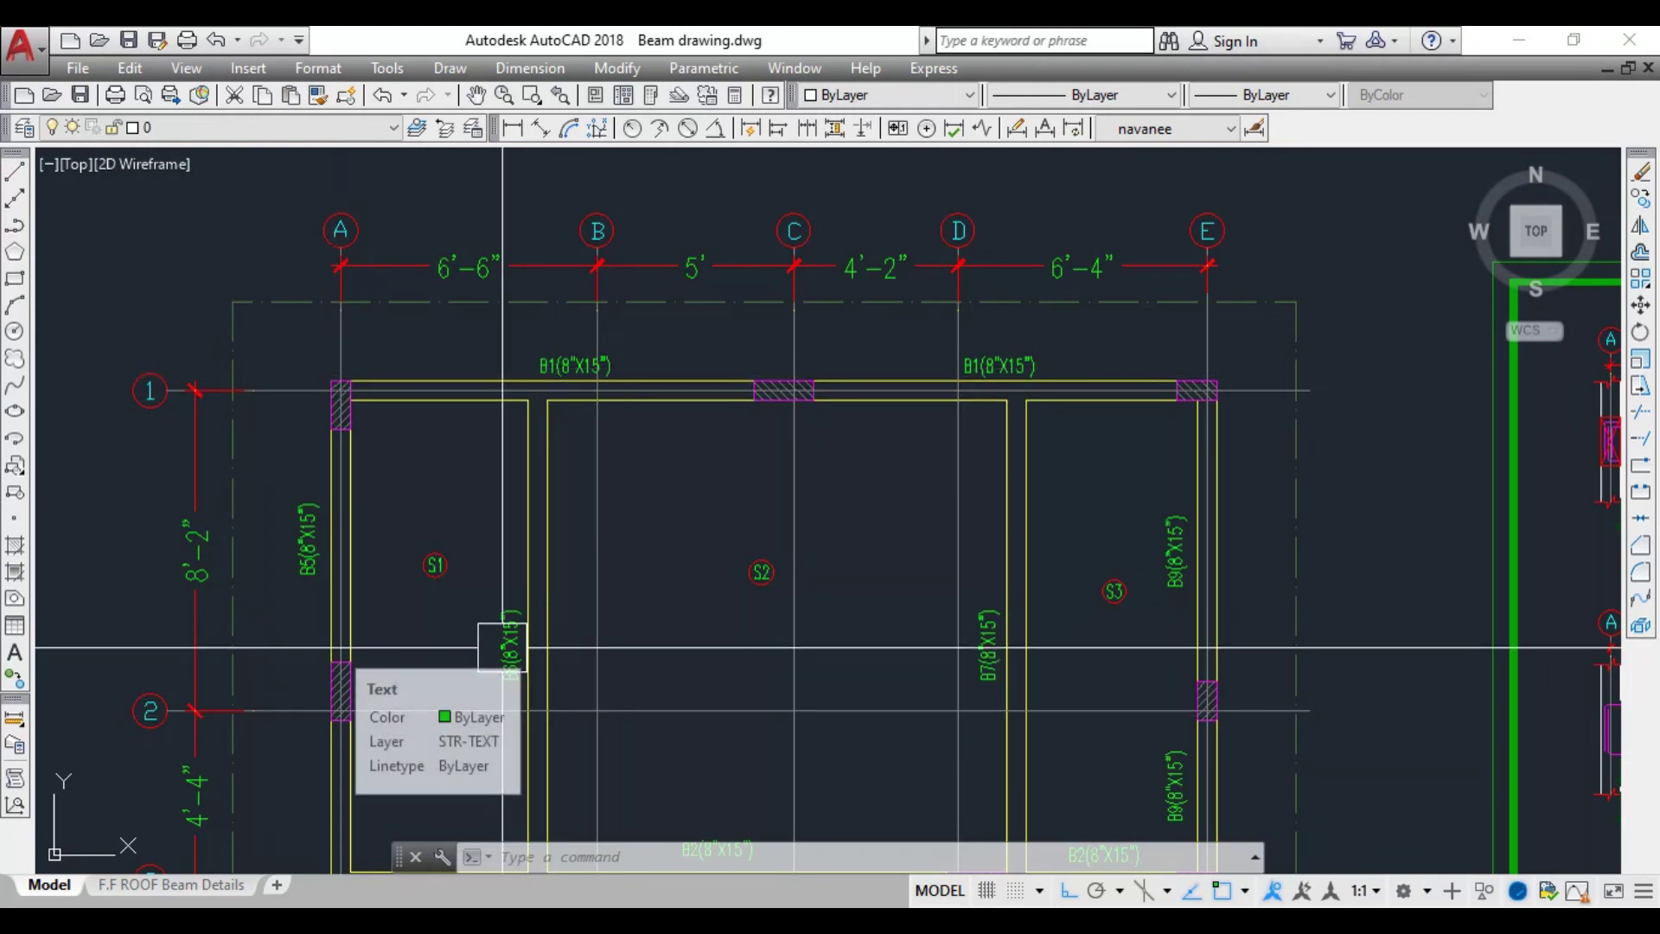
scroll(1093, 610, down, 2)
middle_drag(1134, 585, 976, 606)
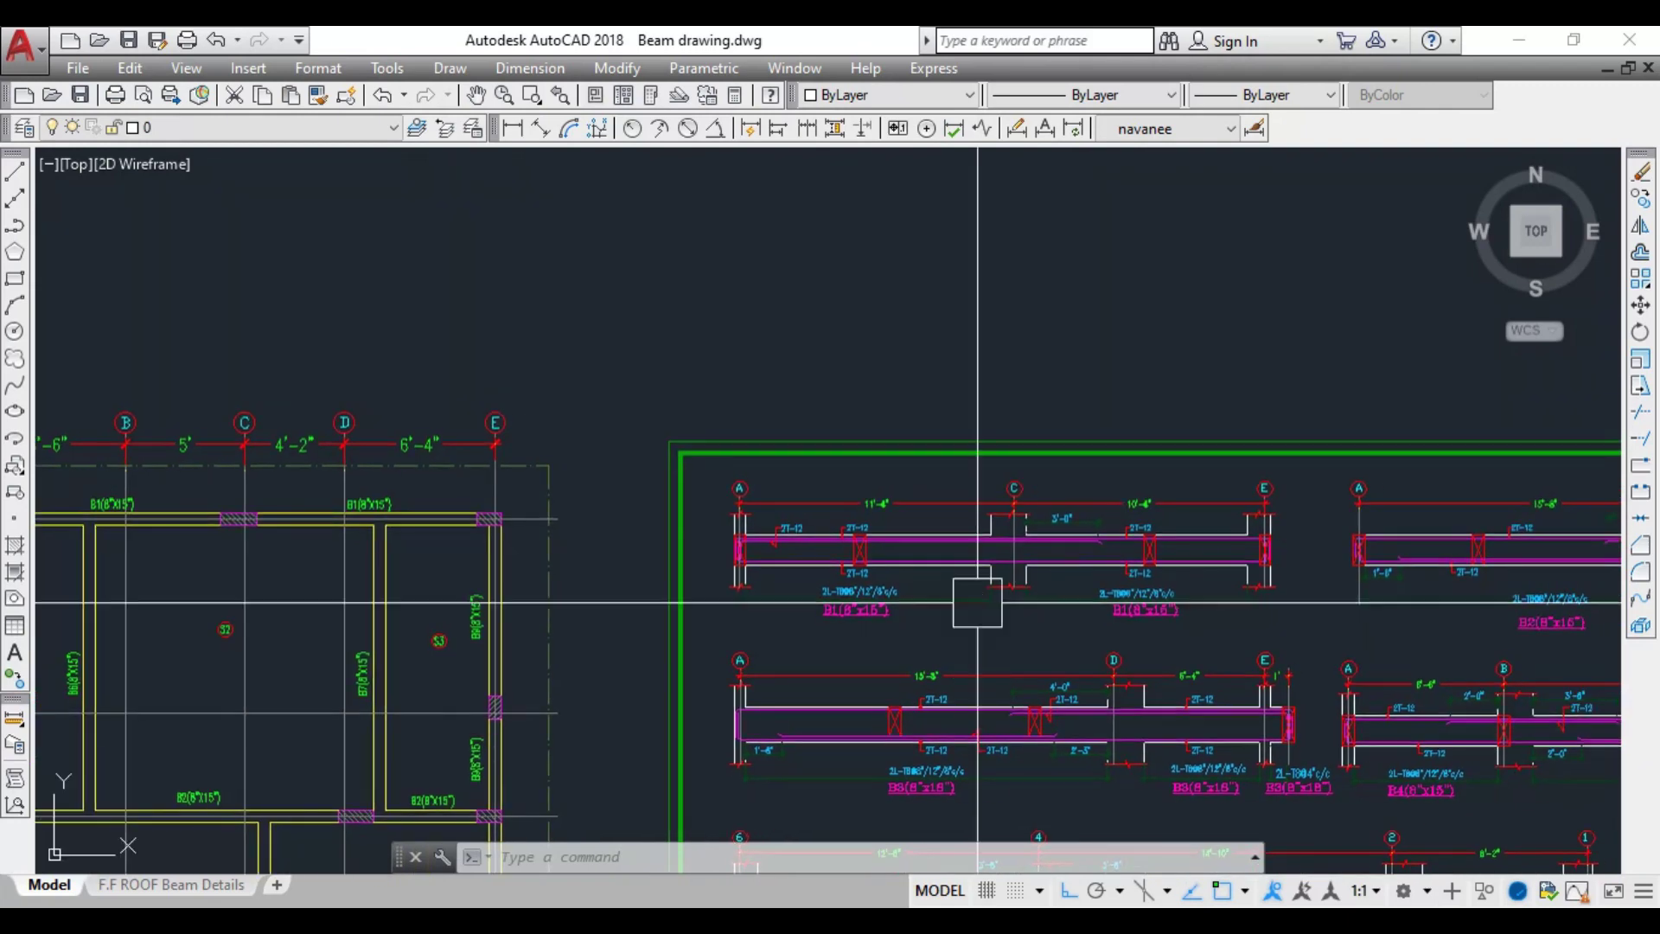
scroll(796, 627, up, 4)
scroll(958, 593, down, 5)
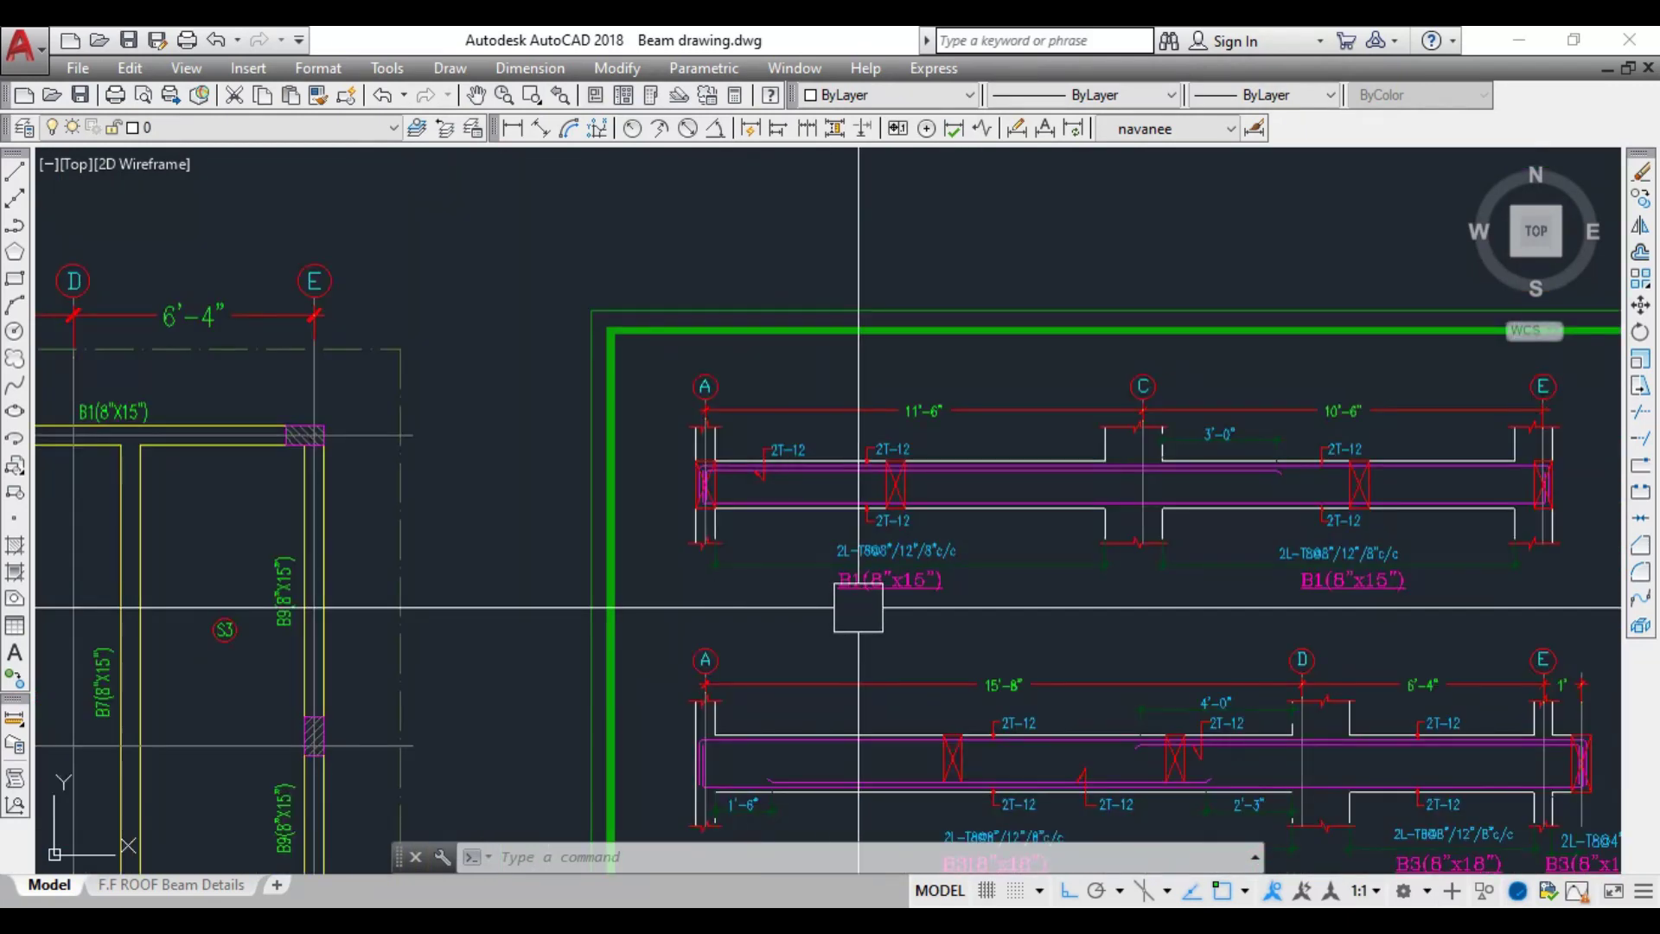
scroll(942, 623, up, 3)
scroll(994, 623, down, 3)
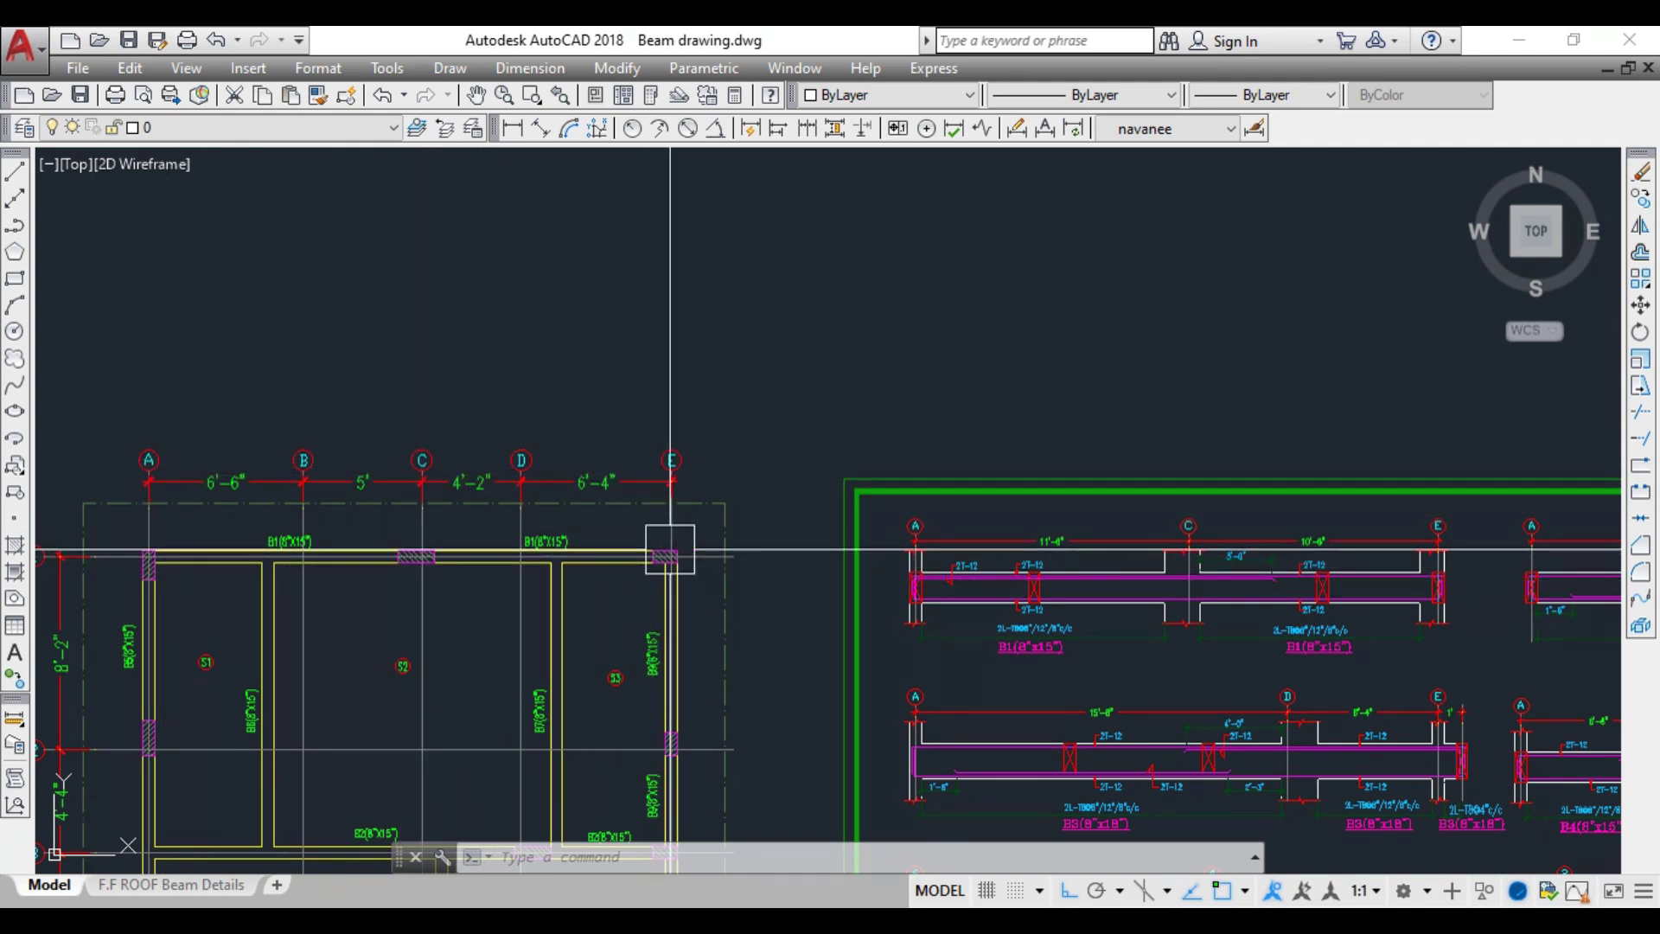
scroll(1271, 605, up, 2)
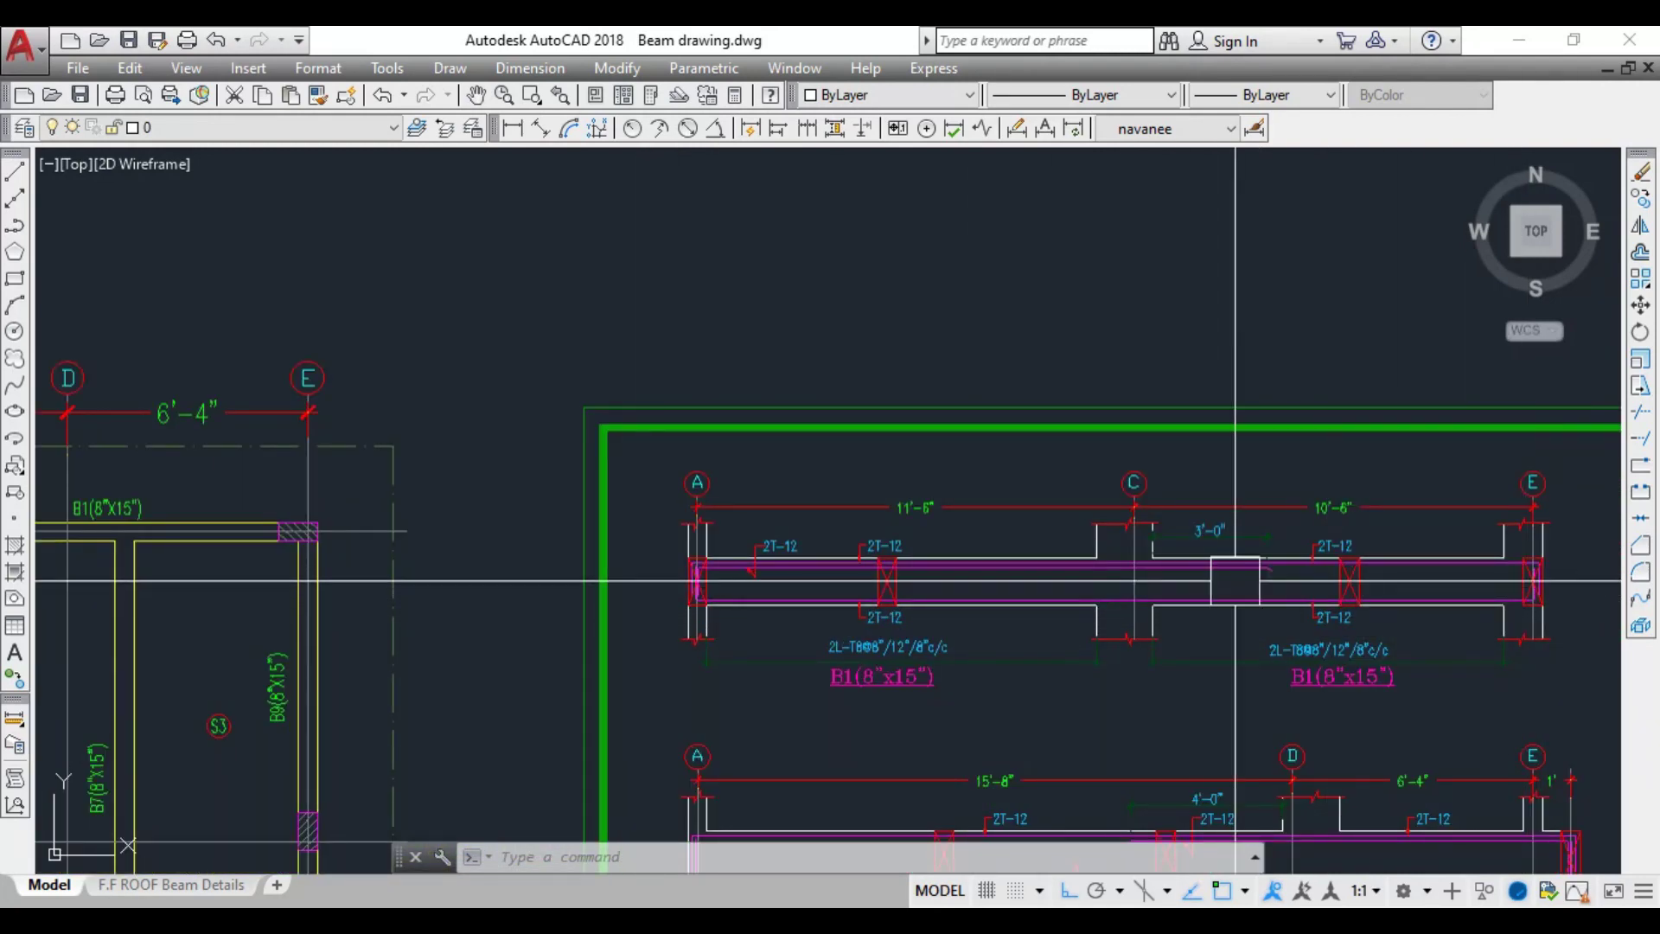
scroll(974, 593, down, 2)
scroll(1029, 593, up, 6)
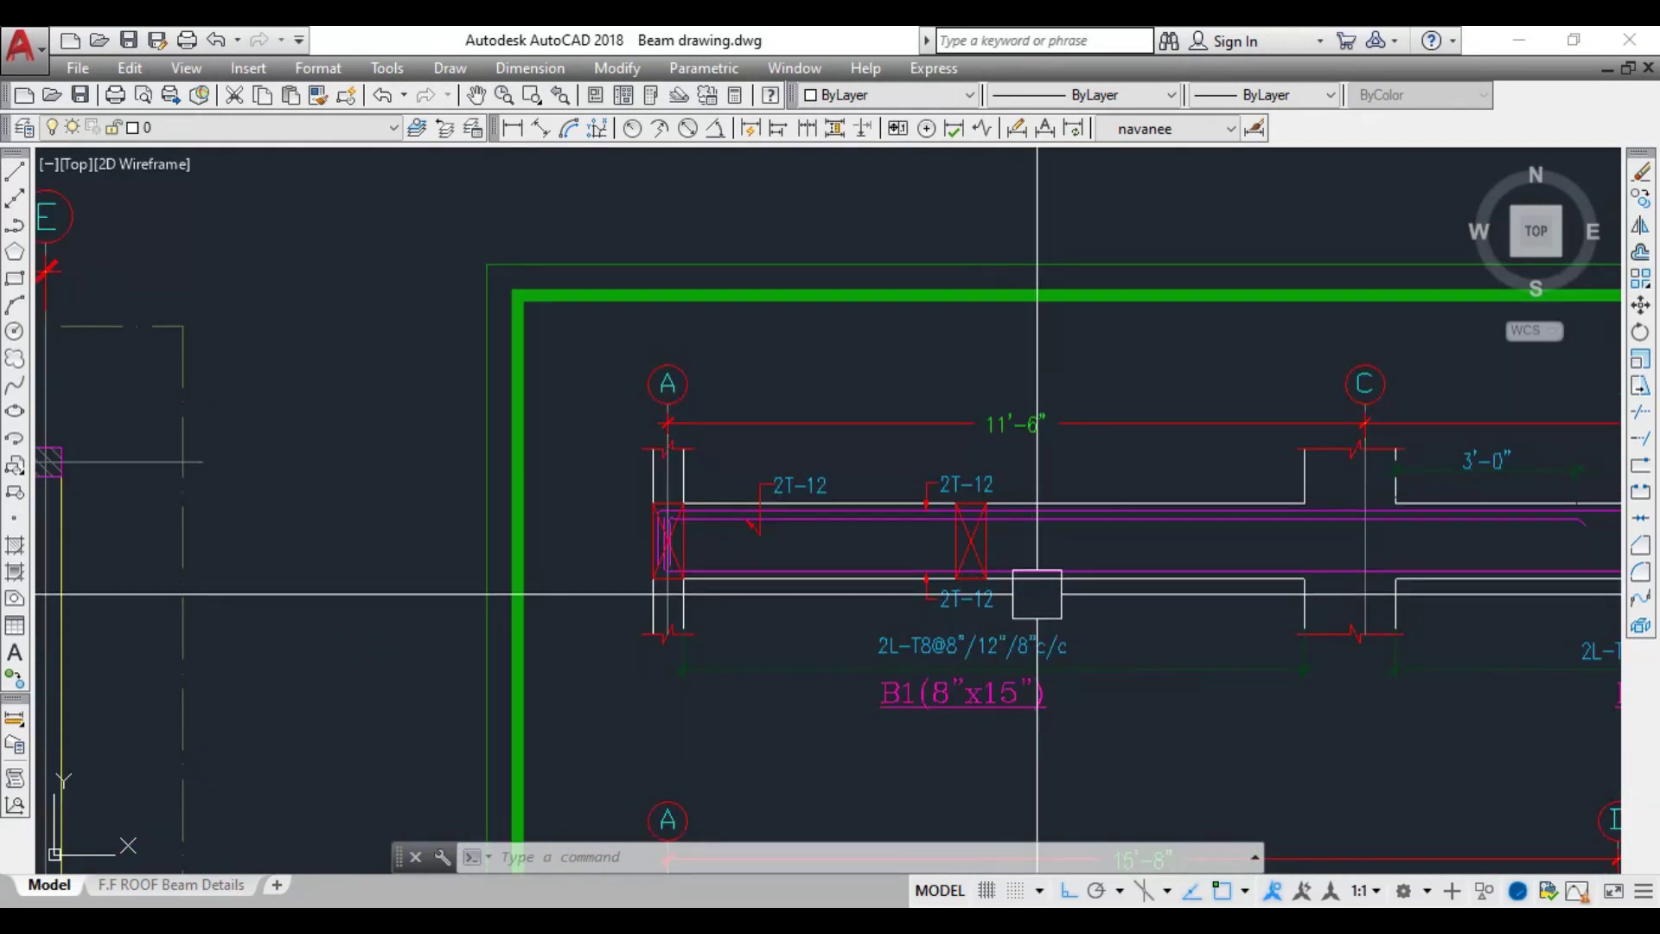
scroll(784, 597, up, 2)
scroll(548, 593, down, 2)
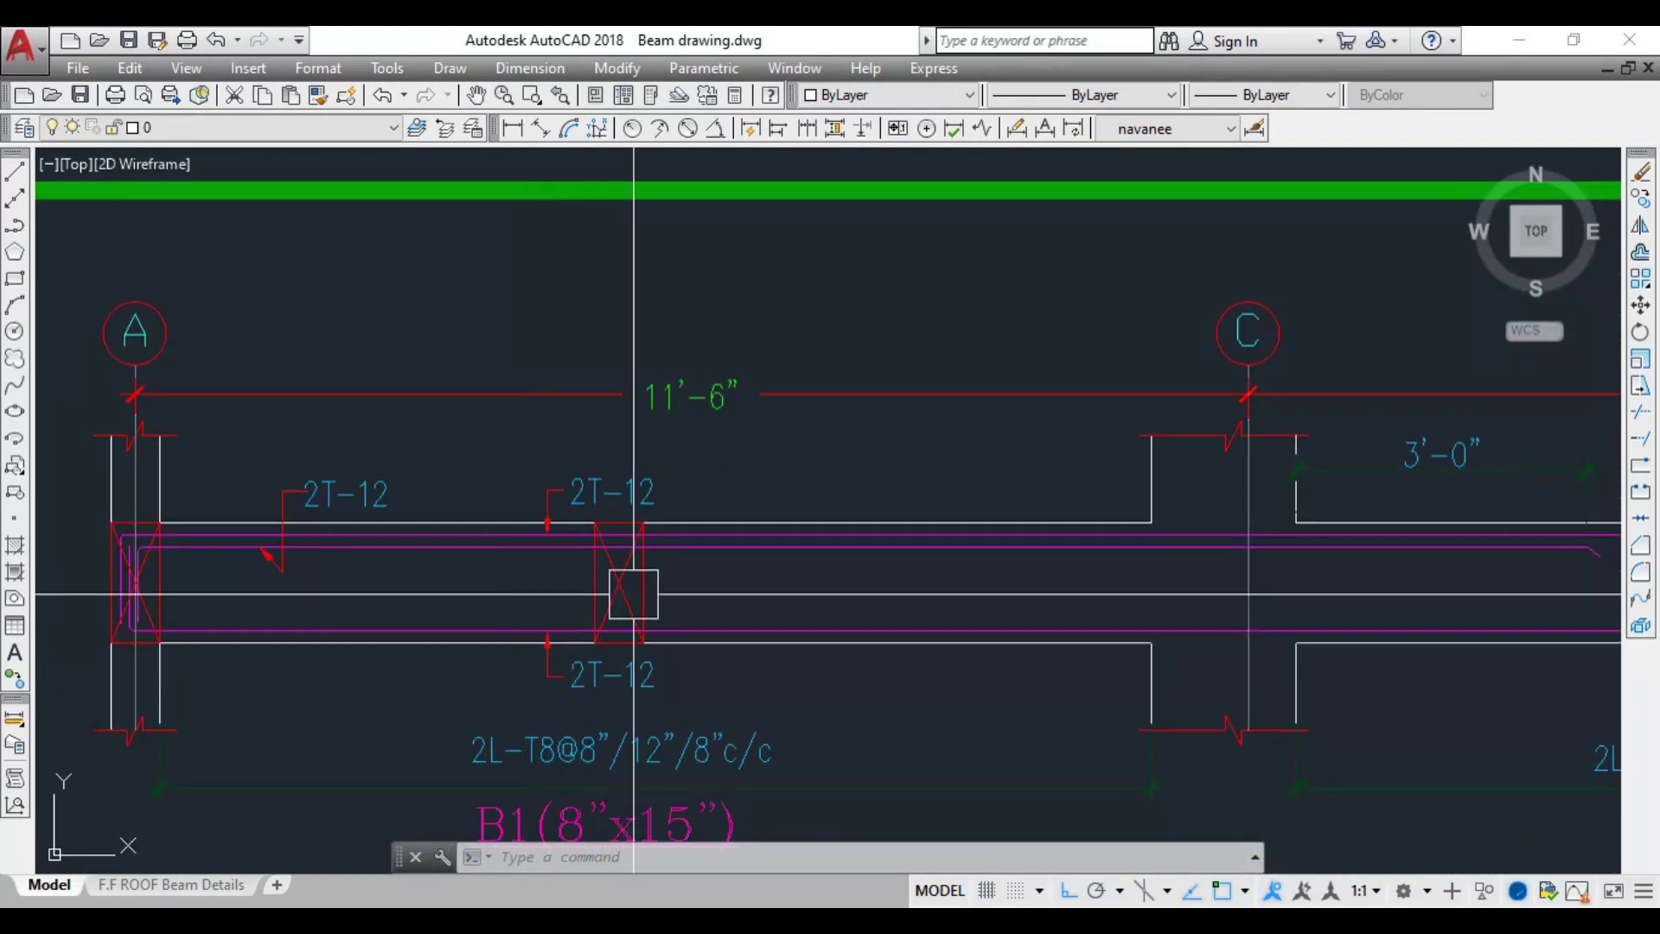
scroll(605, 596, down, 2)
scroll(859, 604, up, 2)
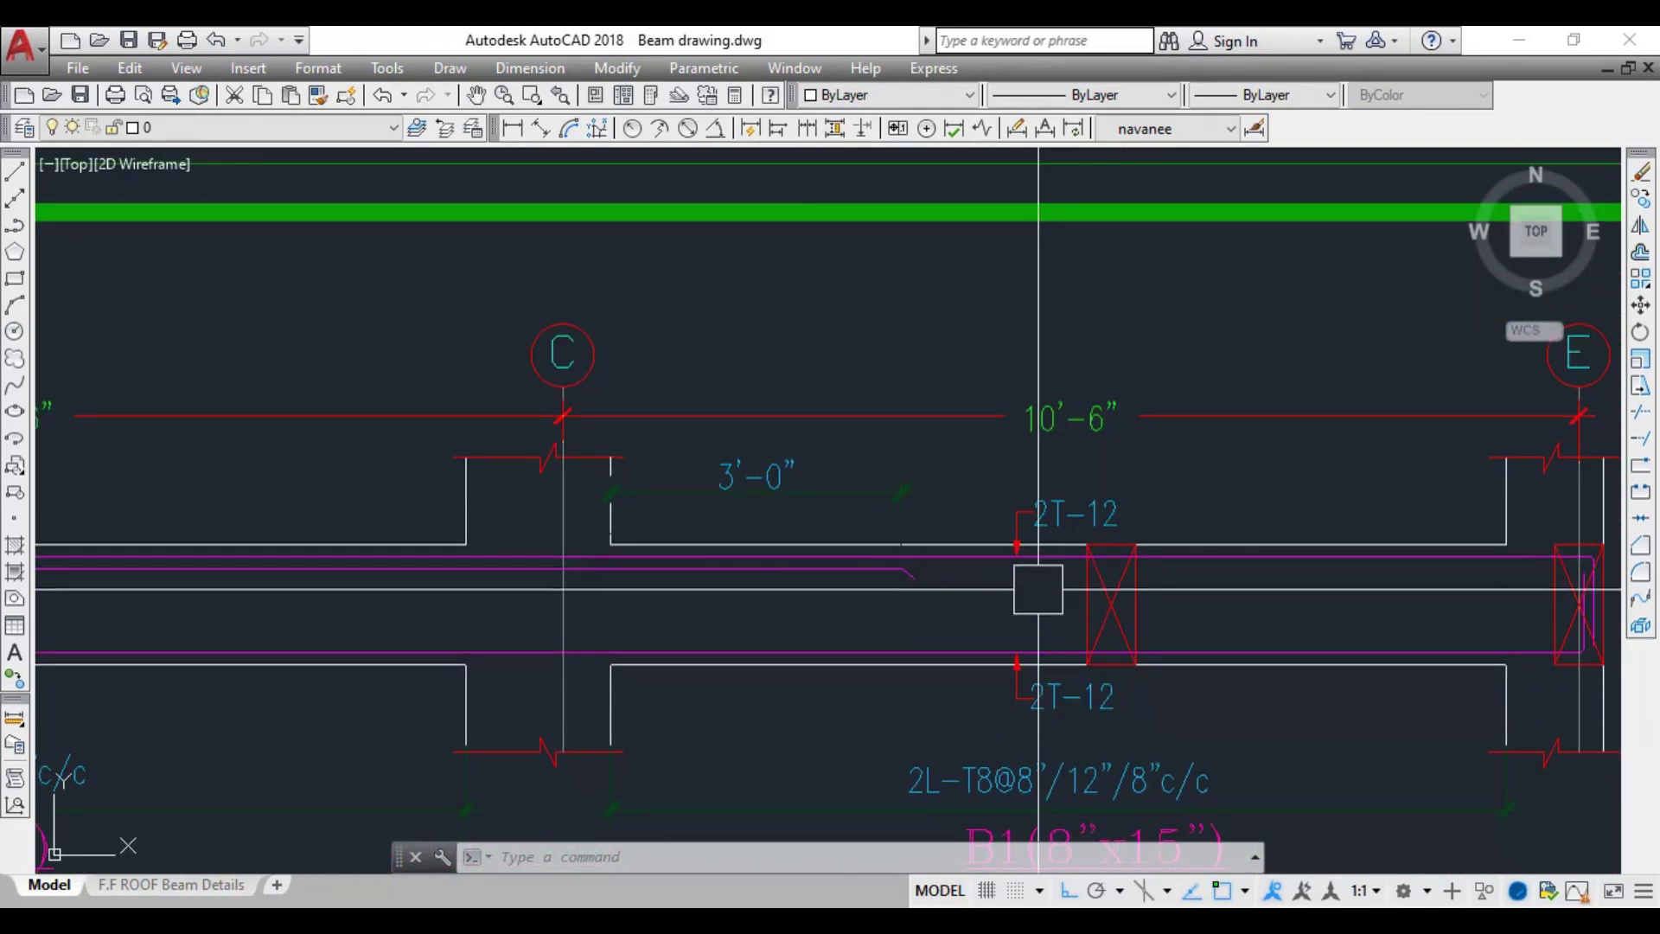
scroll(1236, 605, down, 5)
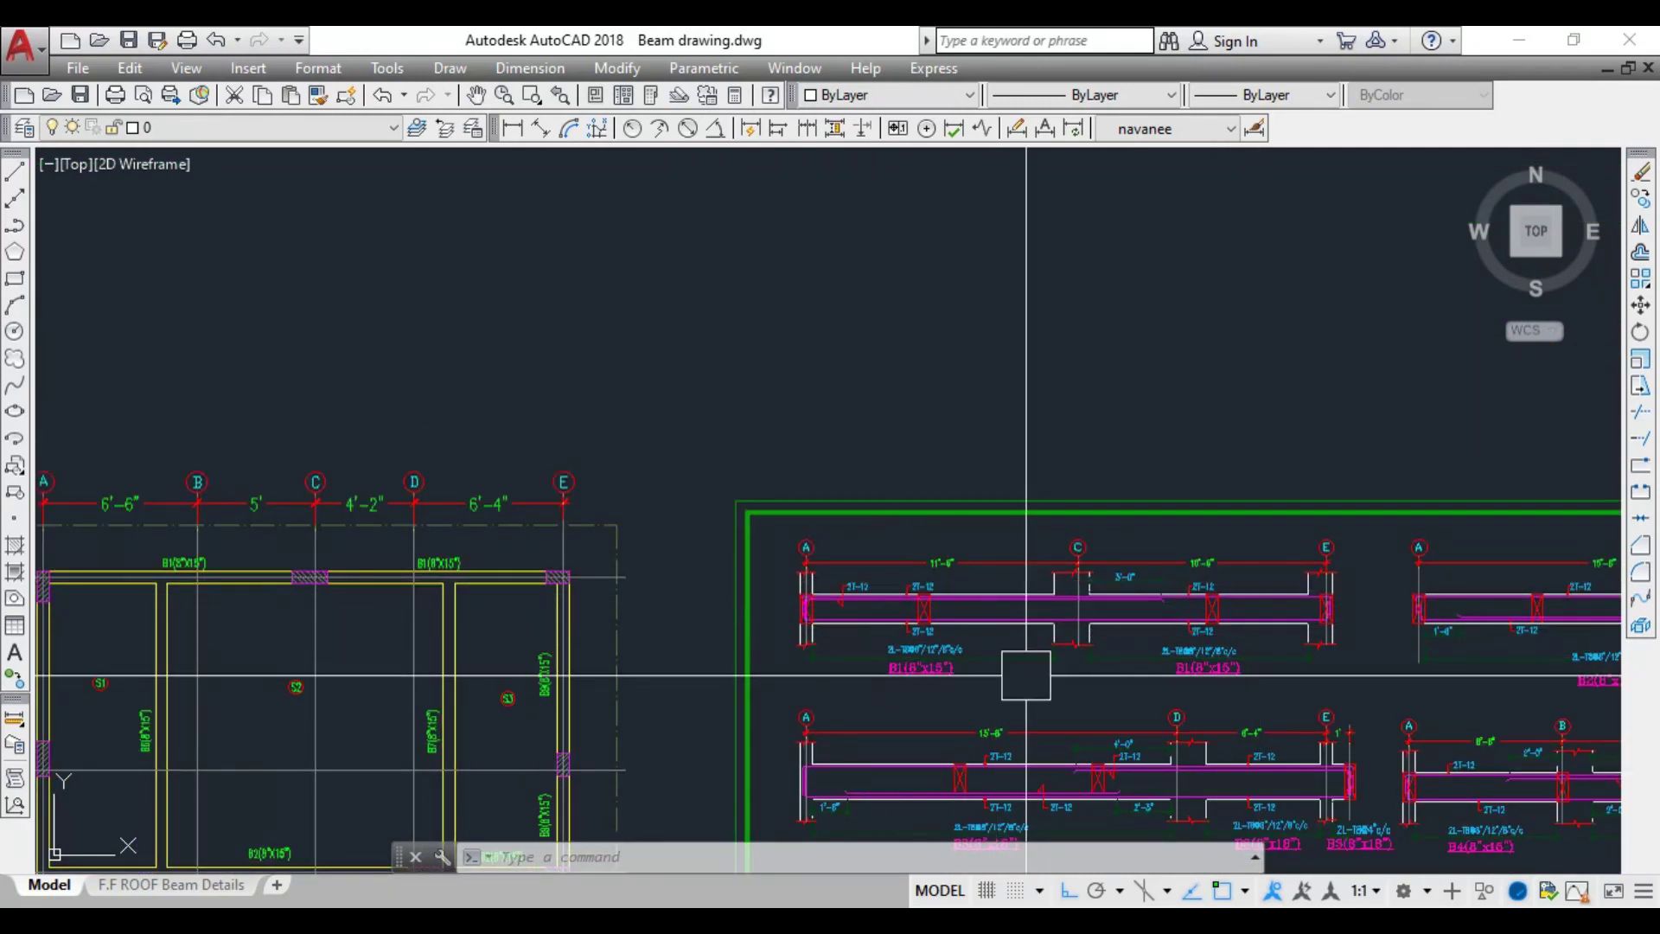
middle_drag(830, 692, 971, 605)
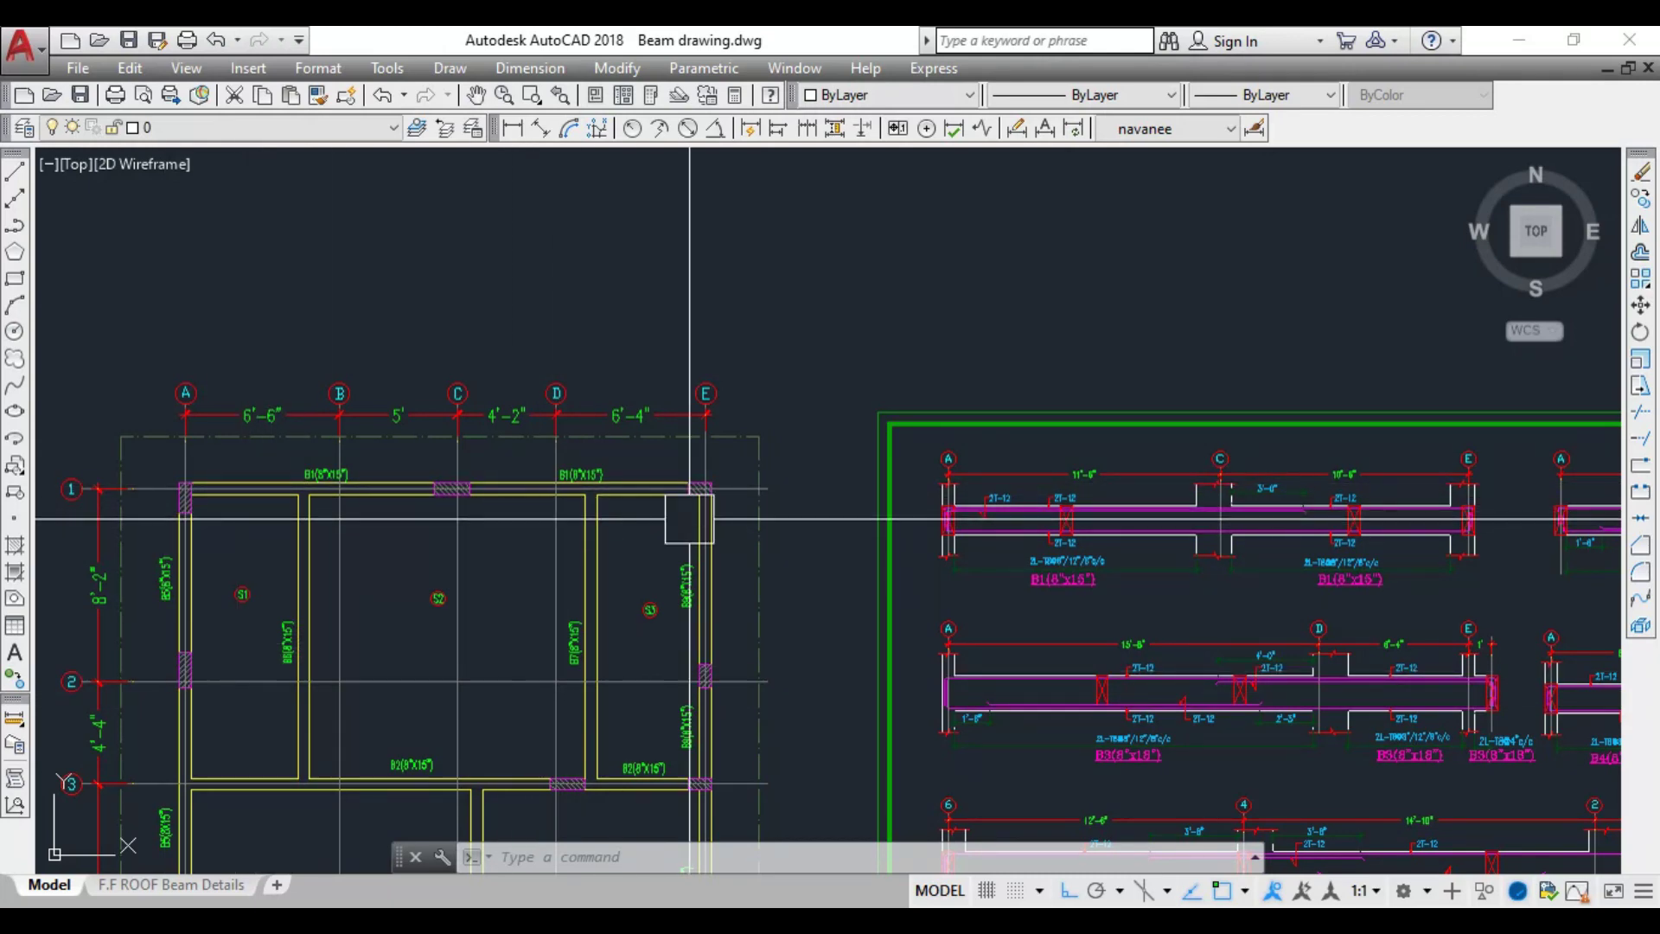
scroll(271, 631, up, 4)
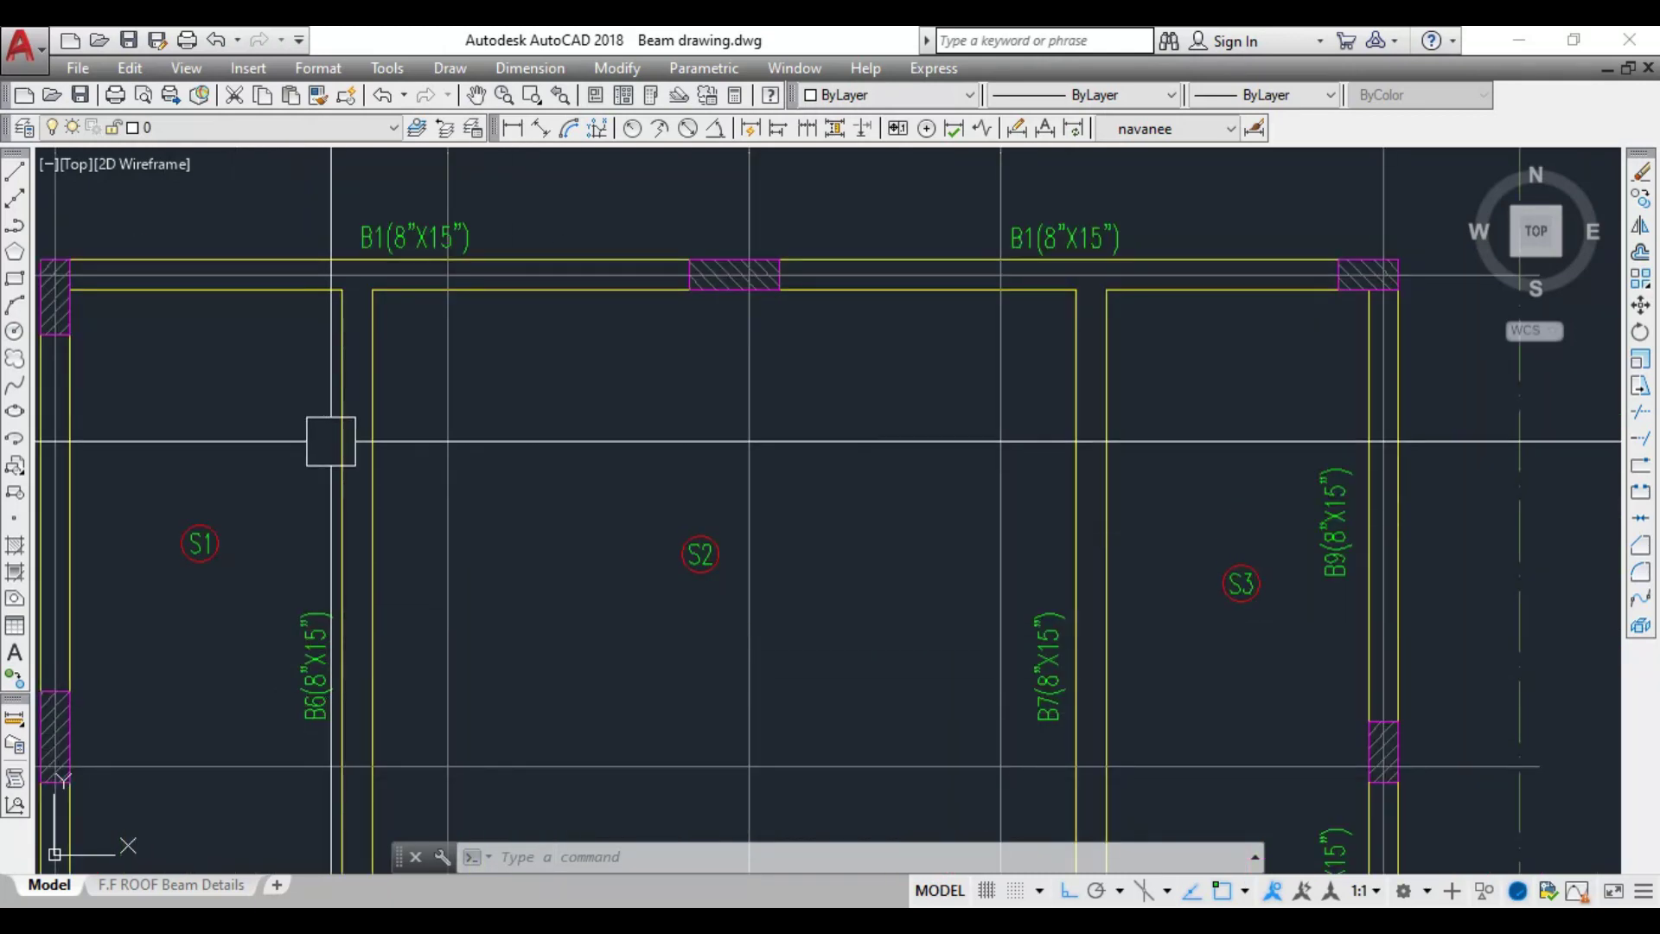
middle_drag(378, 313, 310, 569)
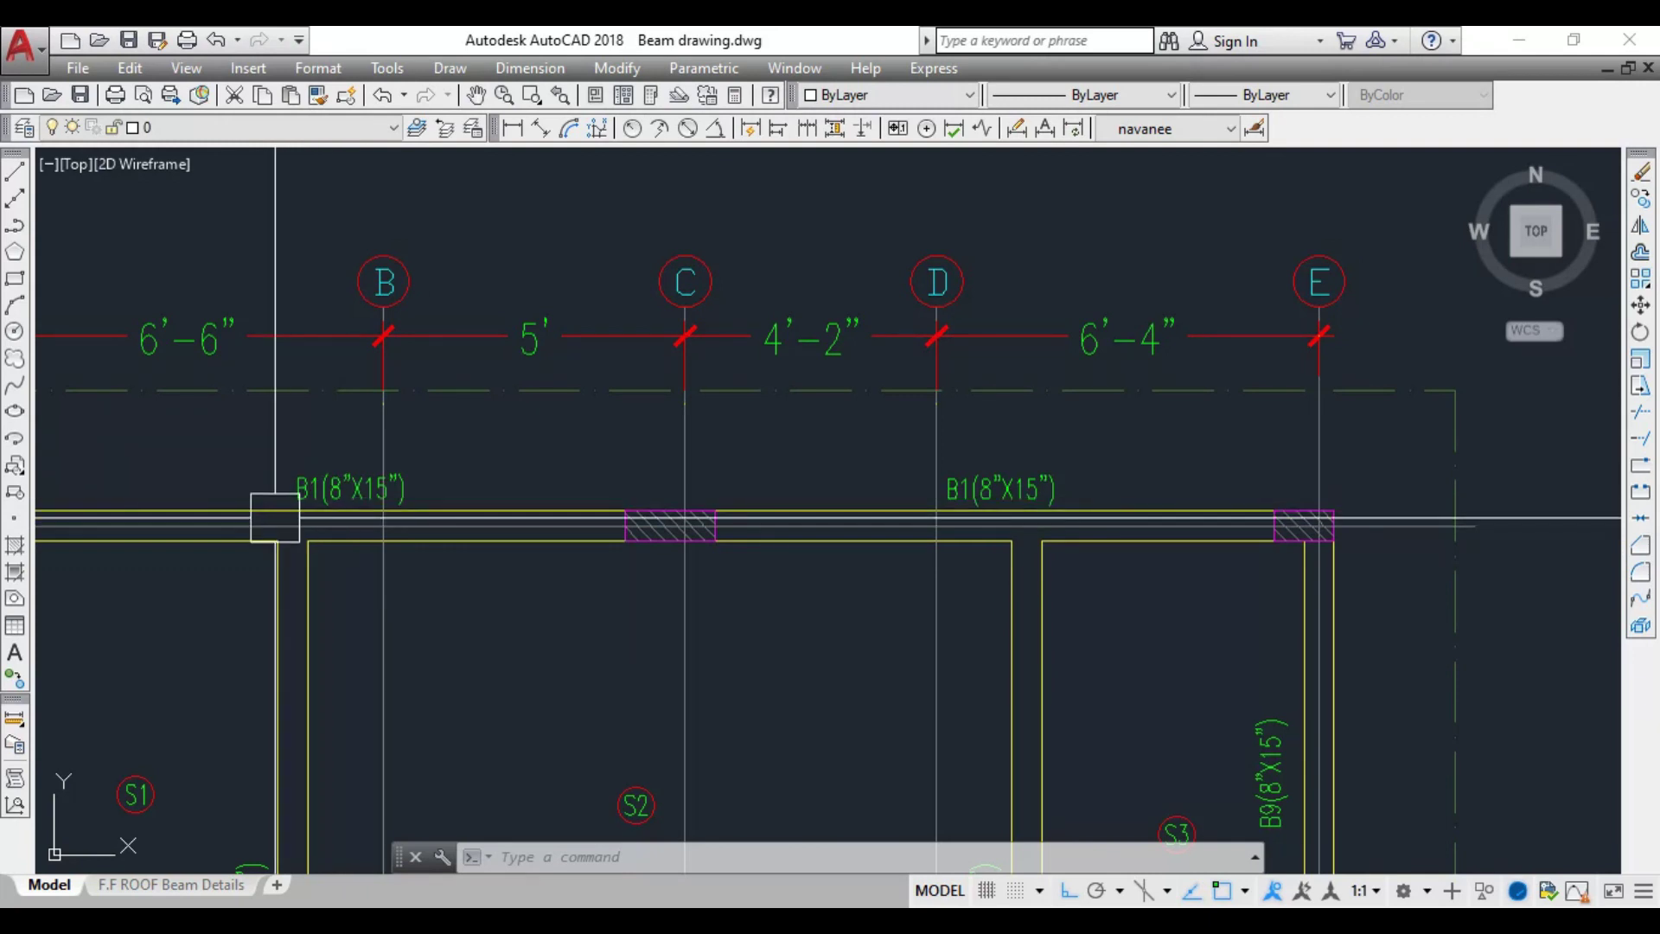
scroll(475, 532, down, 2)
mouse_move(608, 545)
middle_down()
mouse_move(357, 538)
mouse_move(286, 514)
middle_up()
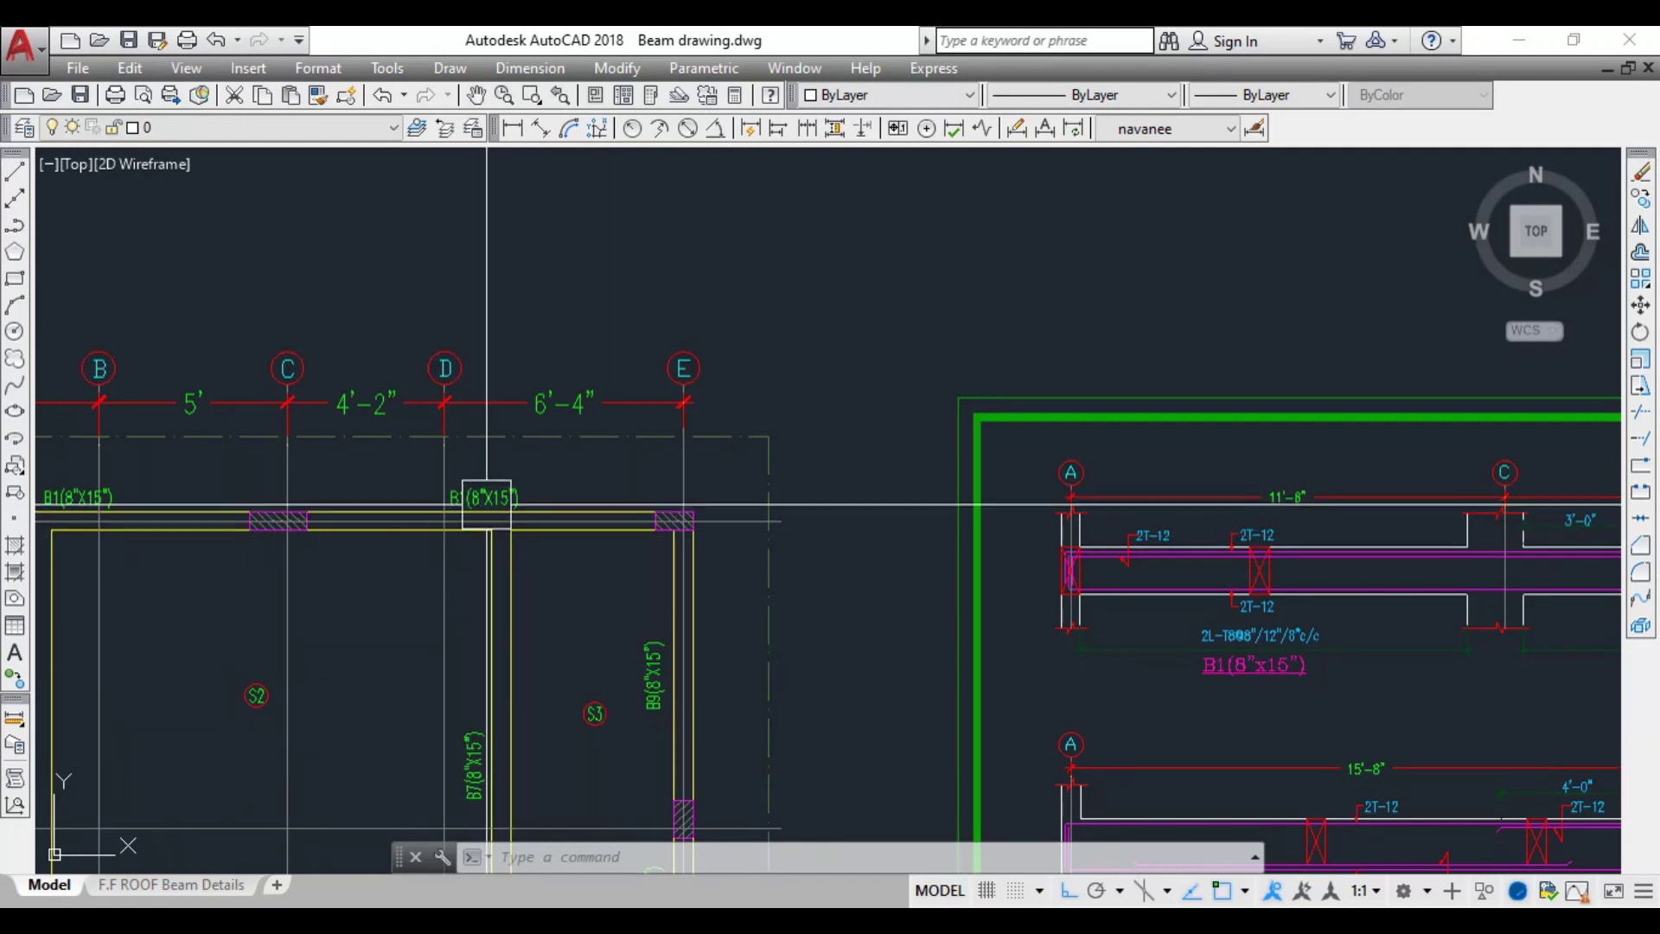
middle_drag(986, 677, 297, 687)
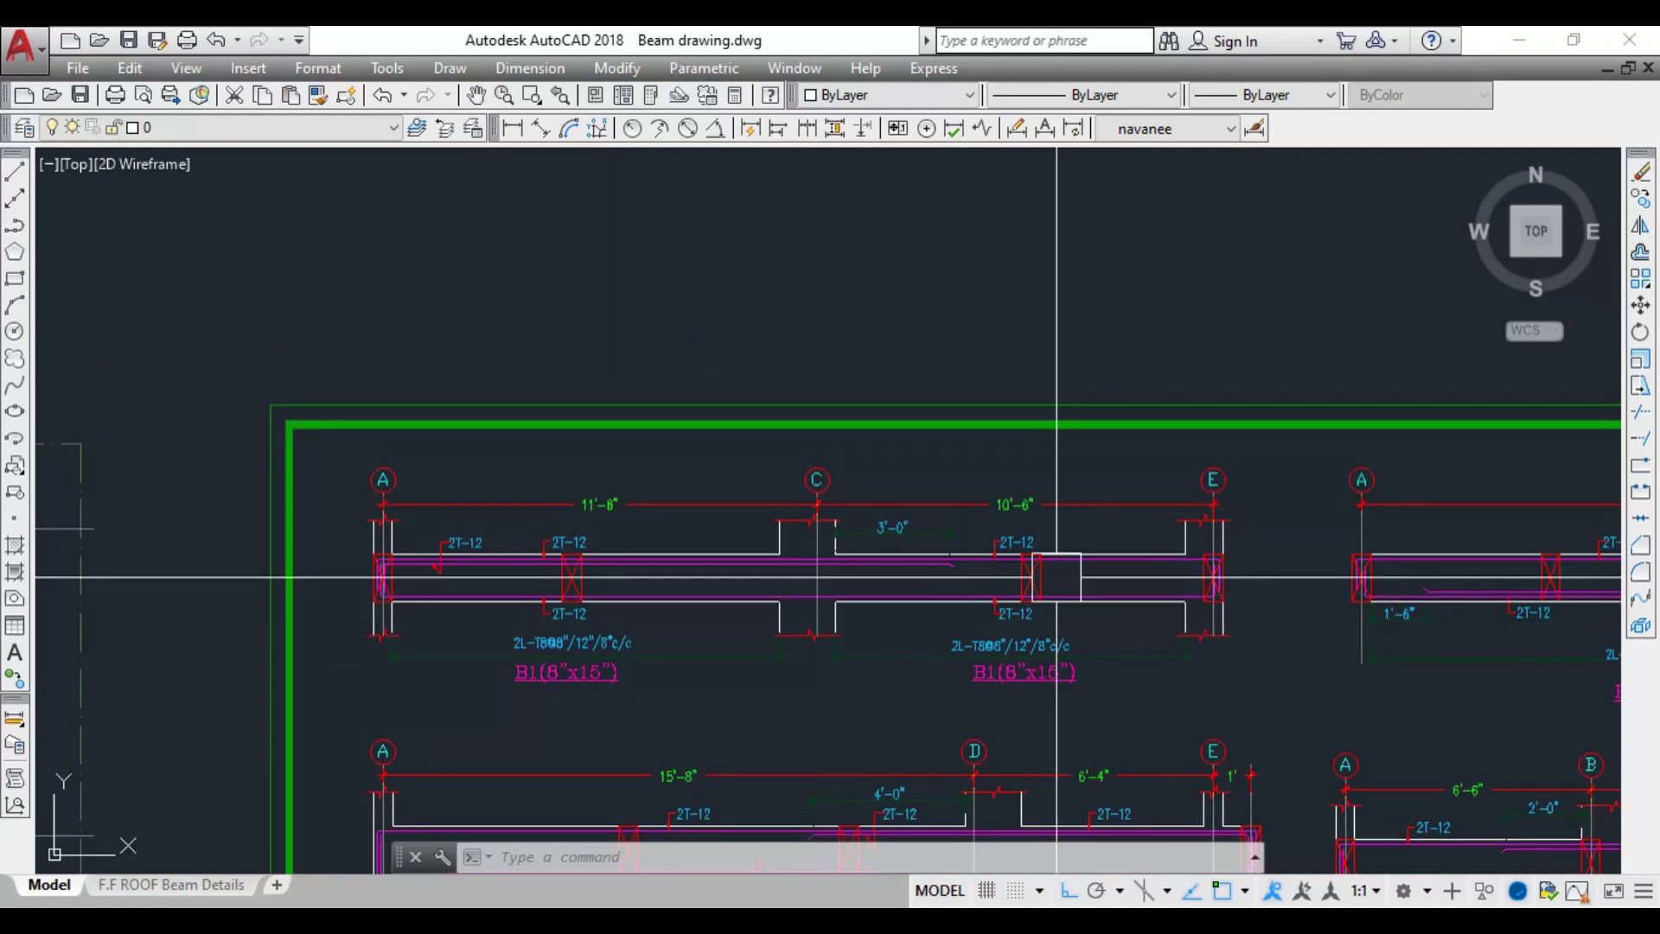
scroll(1056, 574, up, 2)
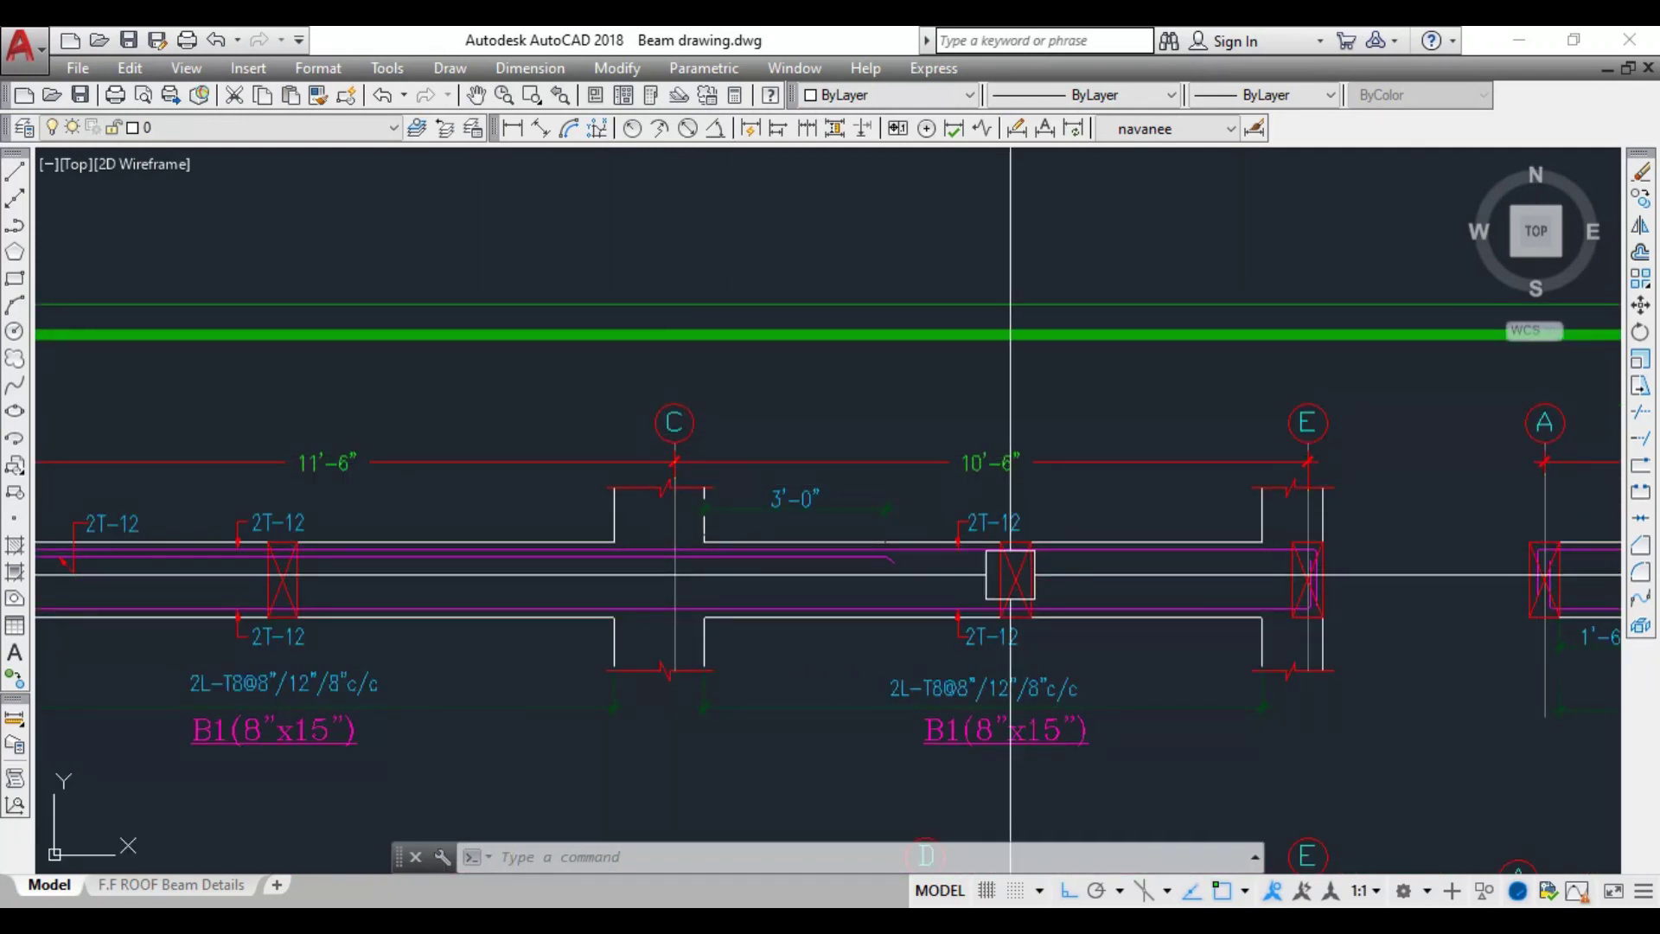
scroll(1133, 559, down, 3)
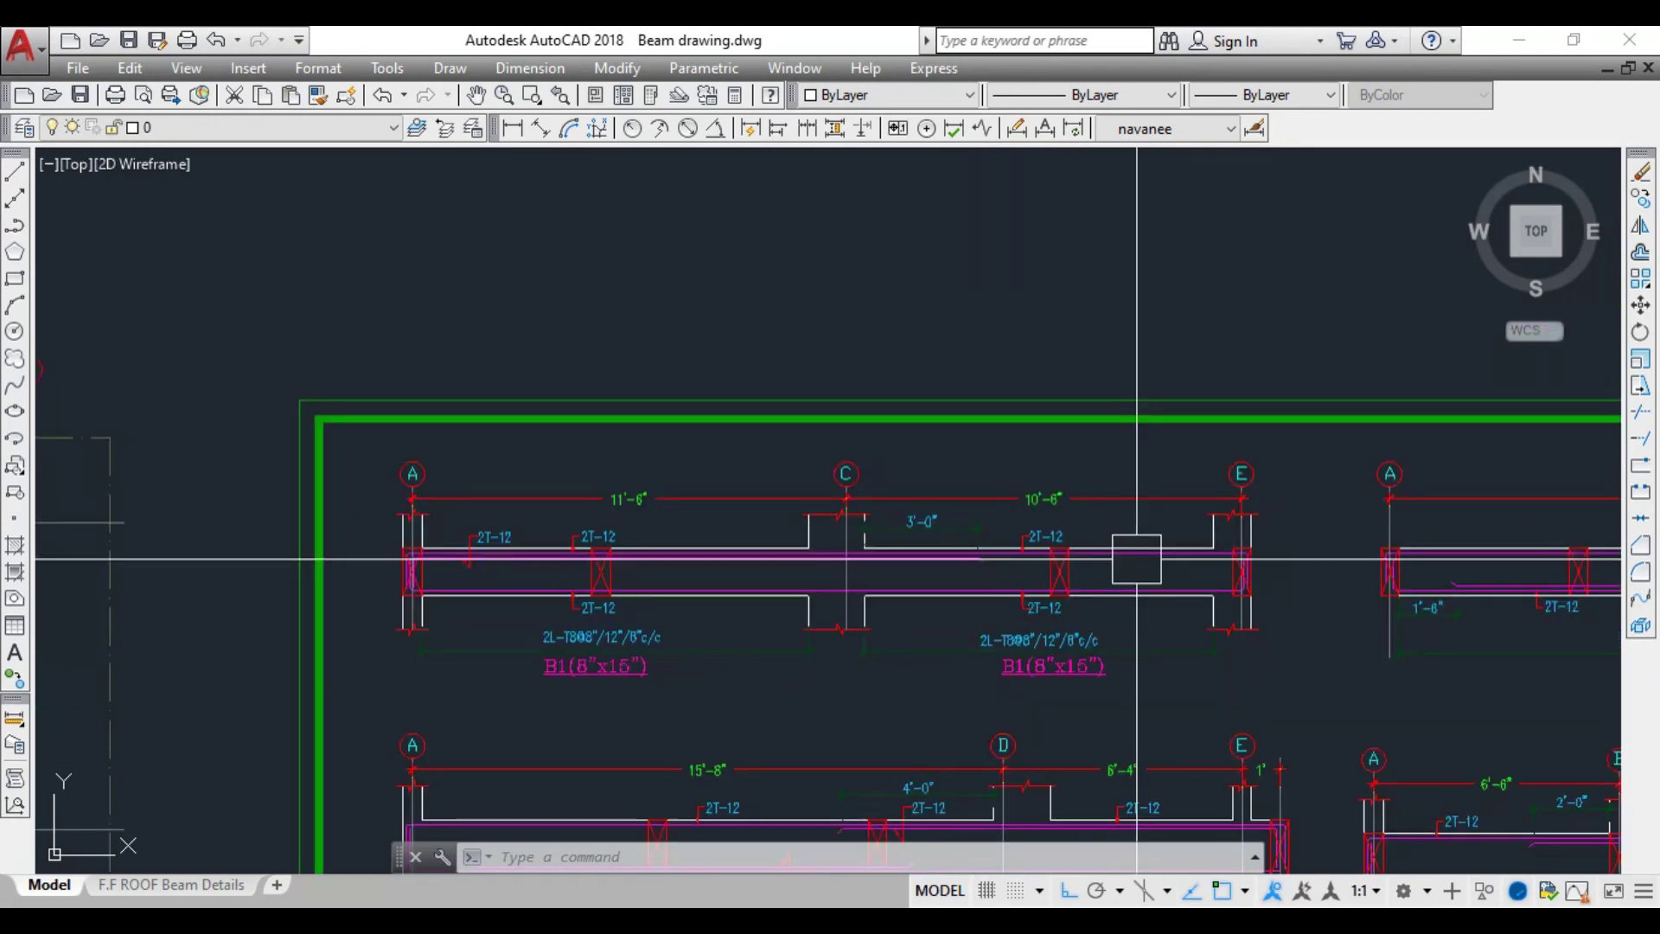
scroll(801, 637, up, 2)
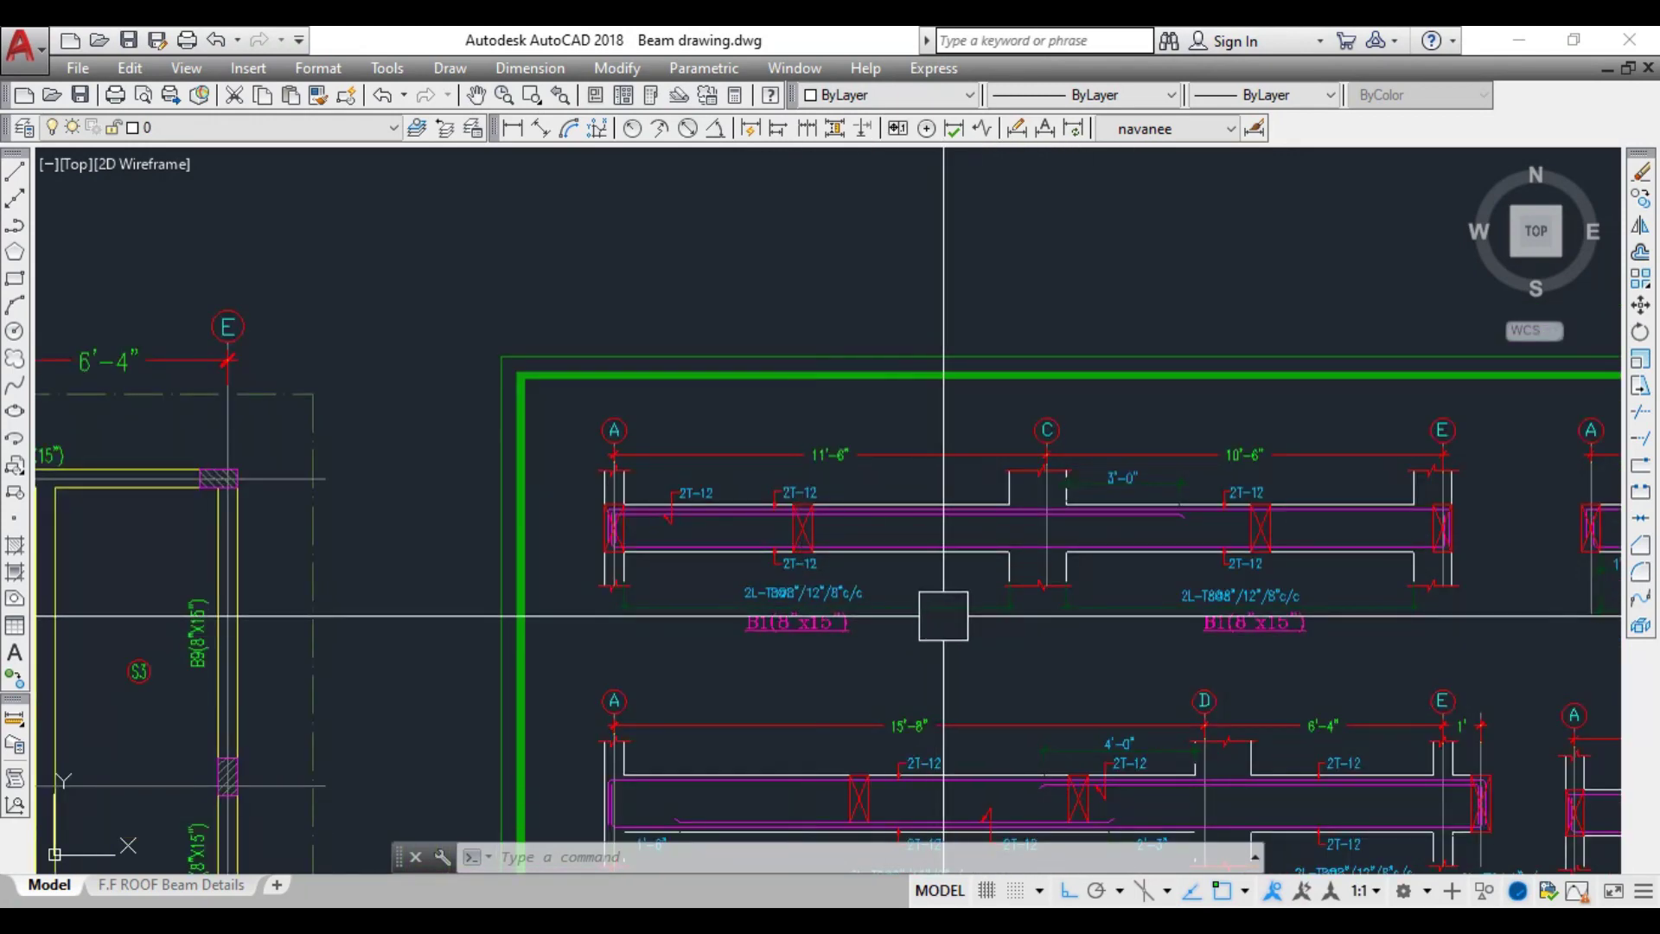
scroll(896, 660, up, 2)
scroll(473, 449, up, 1)
scroll(504, 563, down, 2)
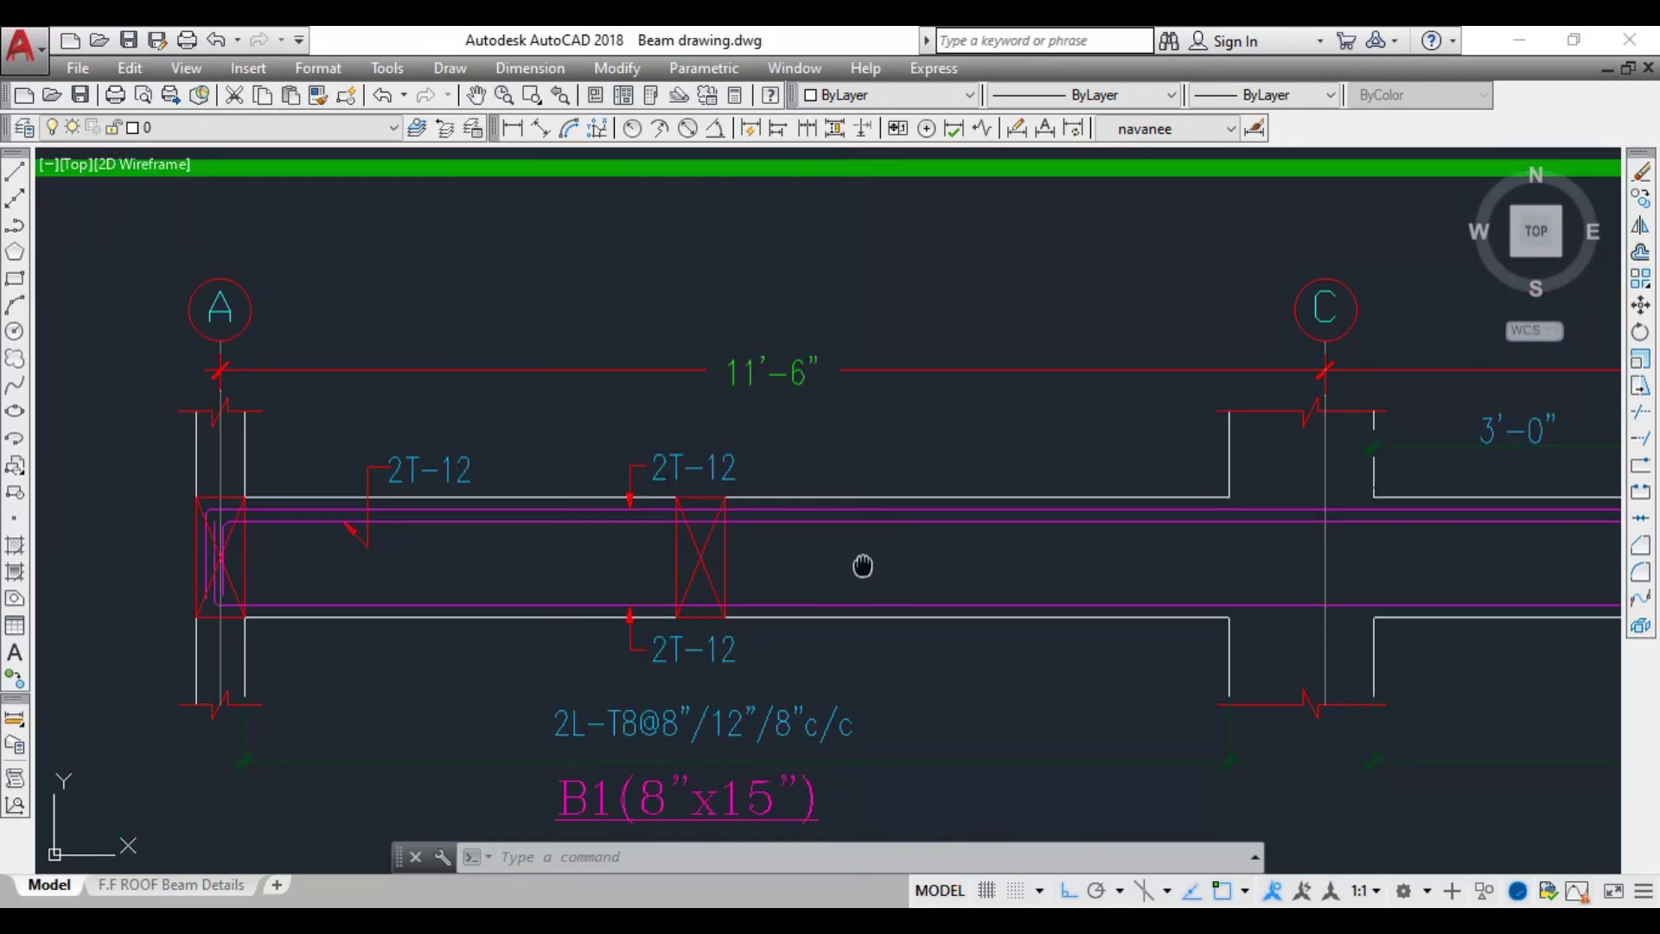
middle_drag(859, 563, 524, 562)
scroll(524, 563, down, 3)
scroll(1102, 553, up, 3)
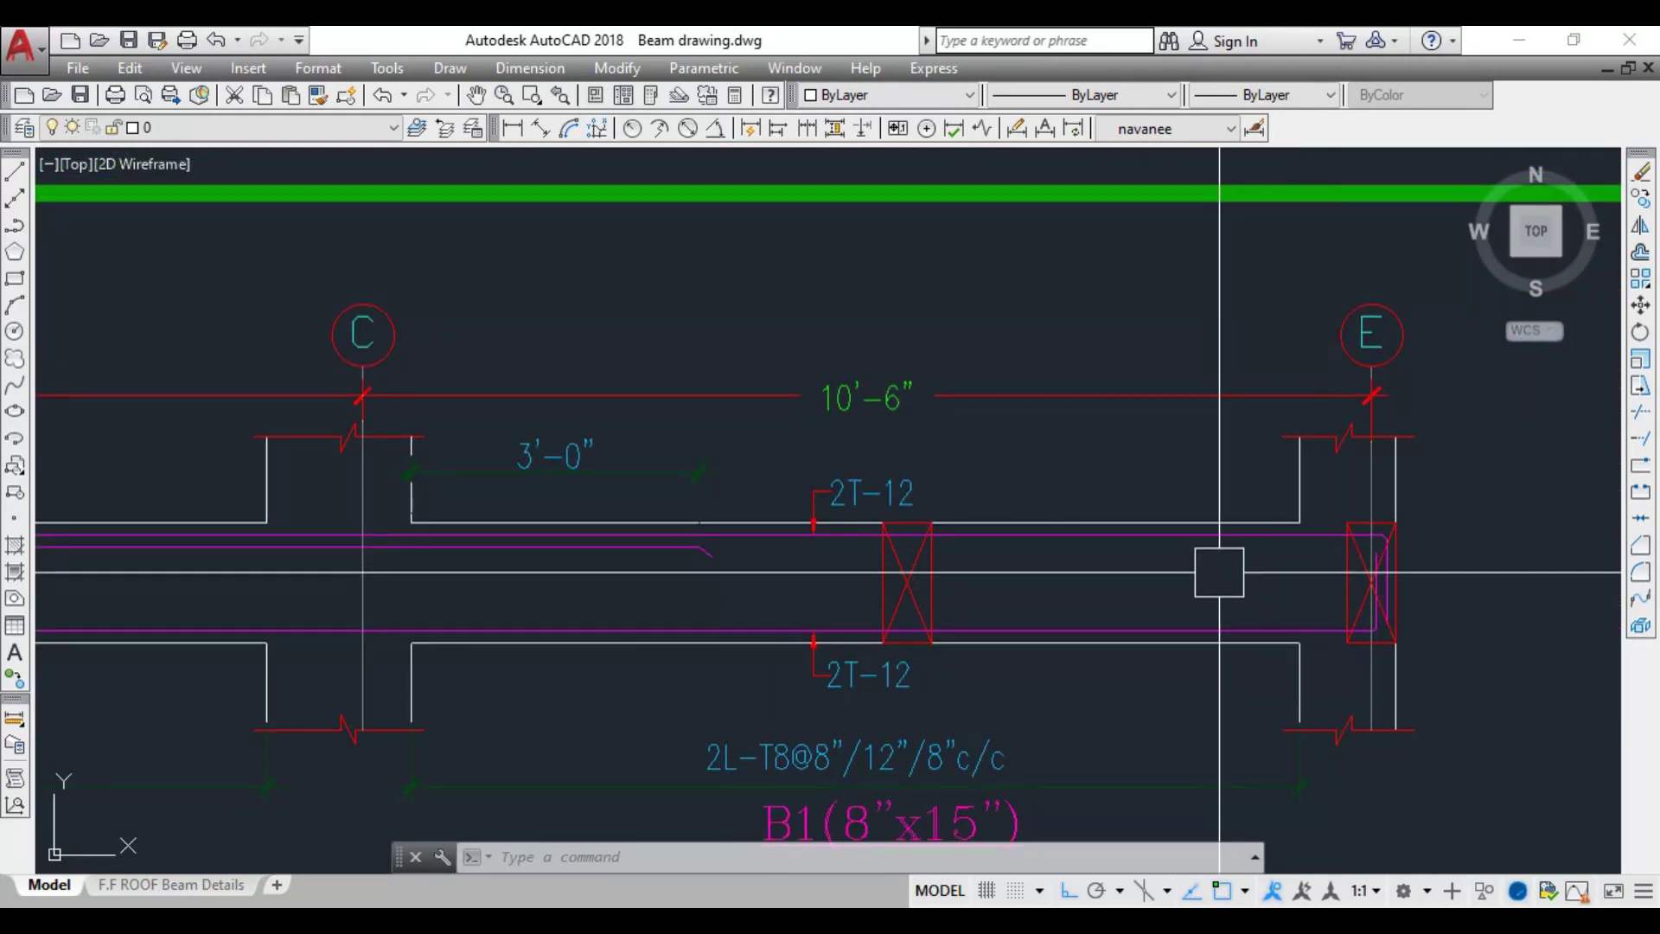
scroll(1463, 605, down, 2)
Cancel the bar selection and move along the B1 detail from grid A
scroll(945, 660, up, 5)
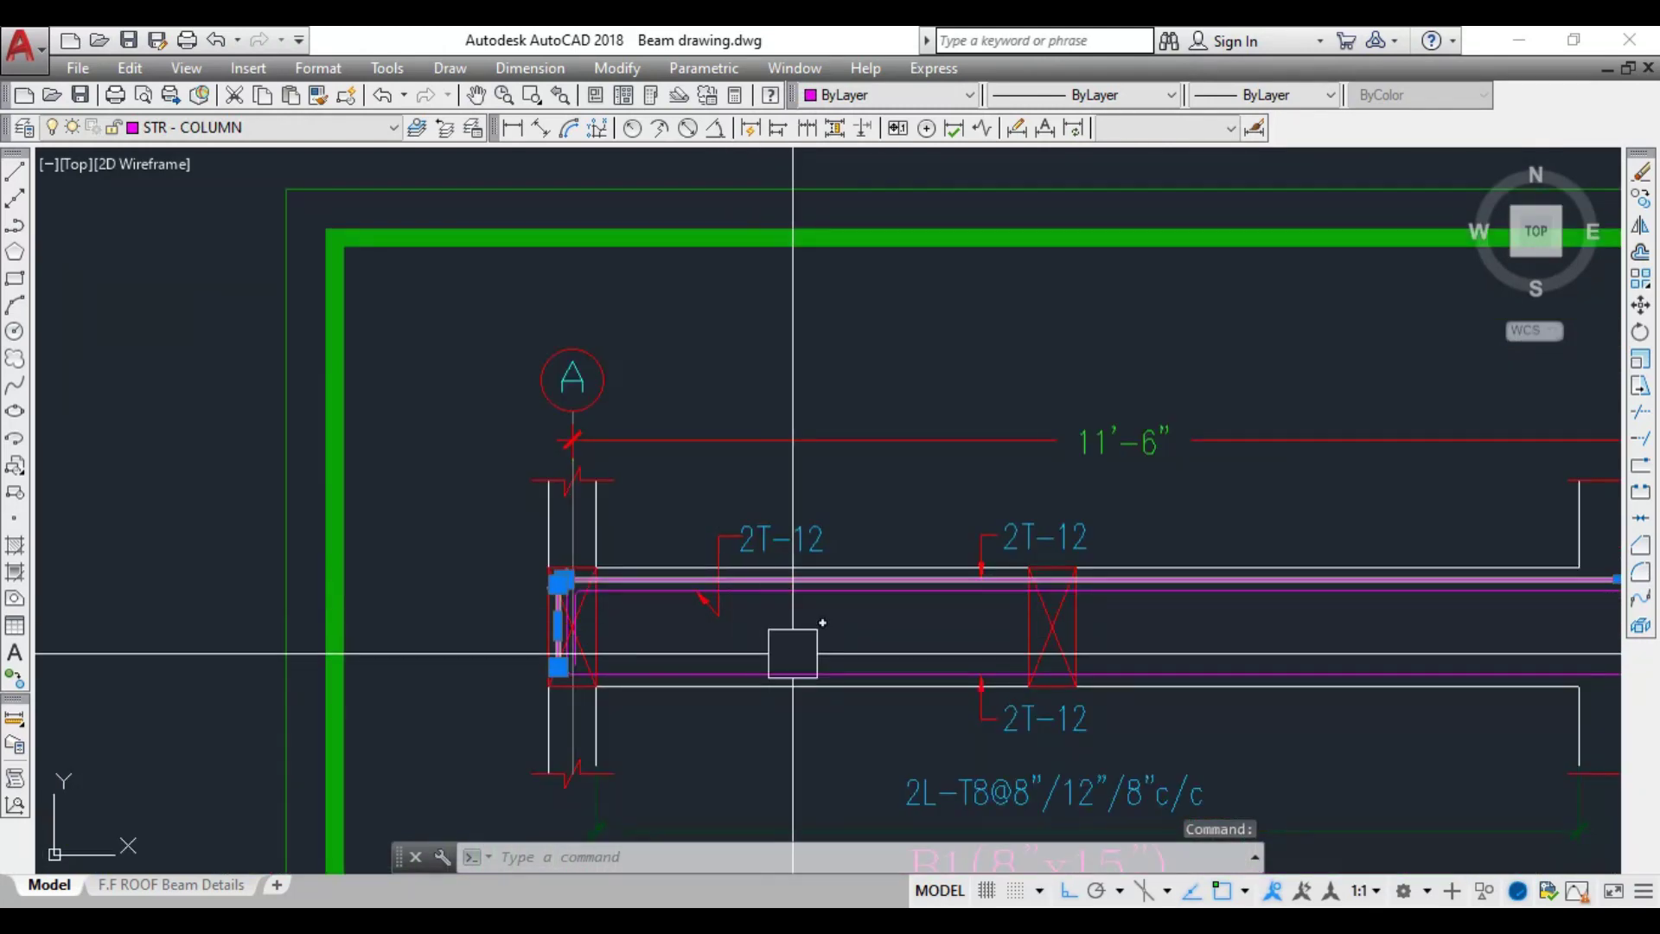
scroll(746, 636, up, 4)
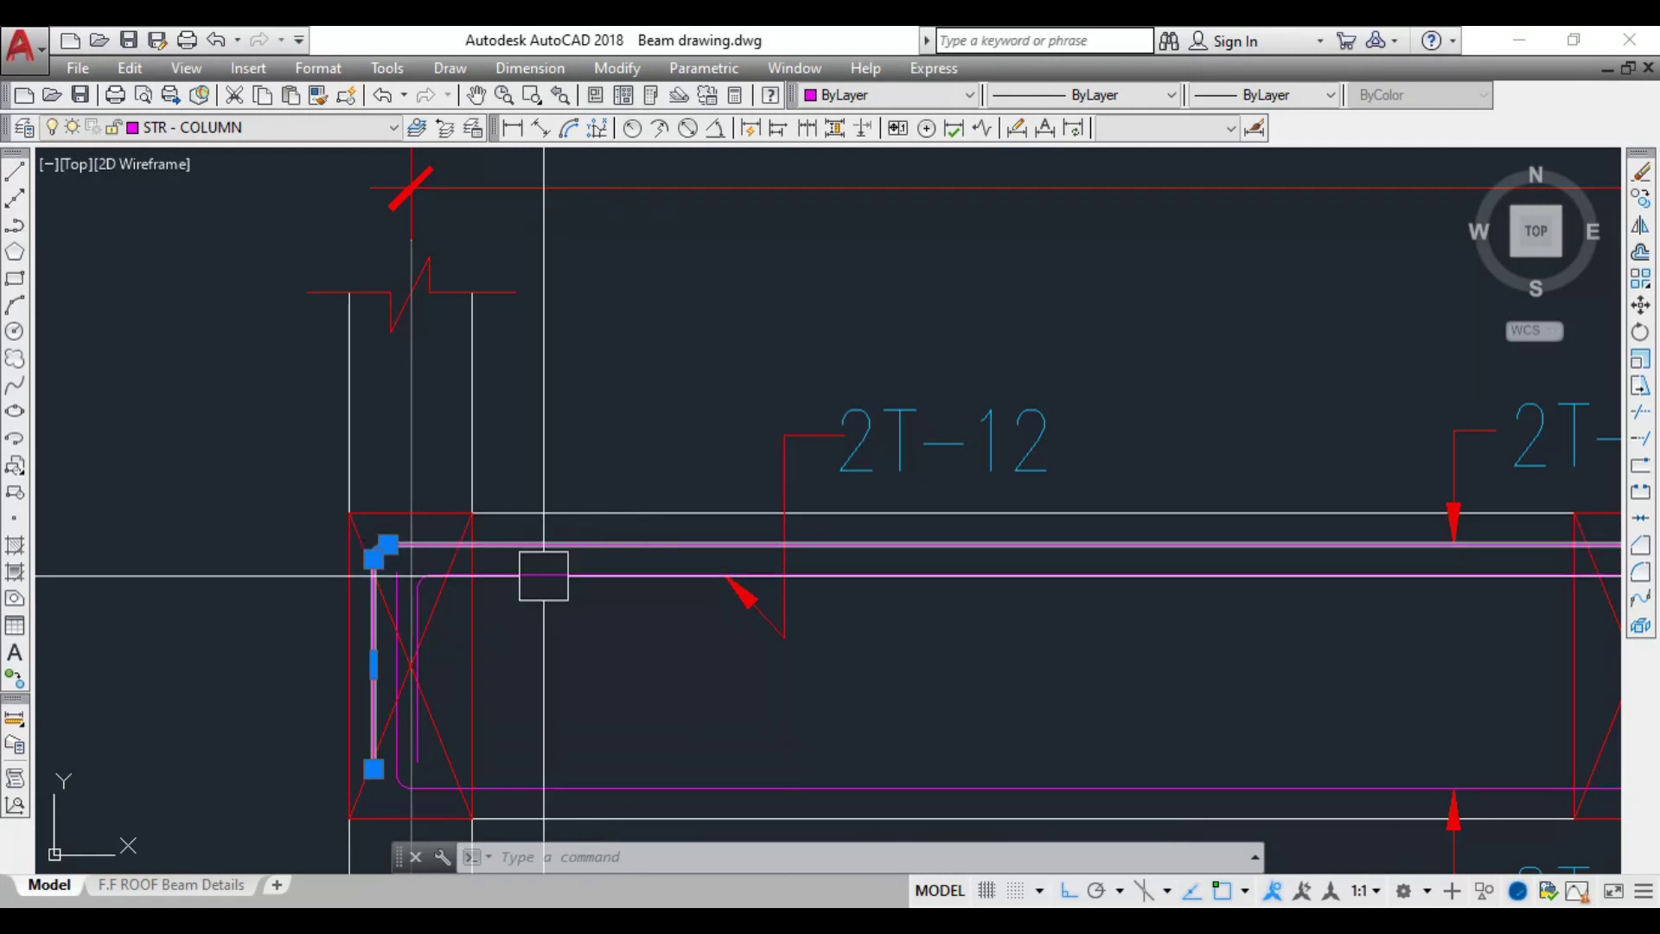
scroll(582, 606, down, 2)
key(Escape)
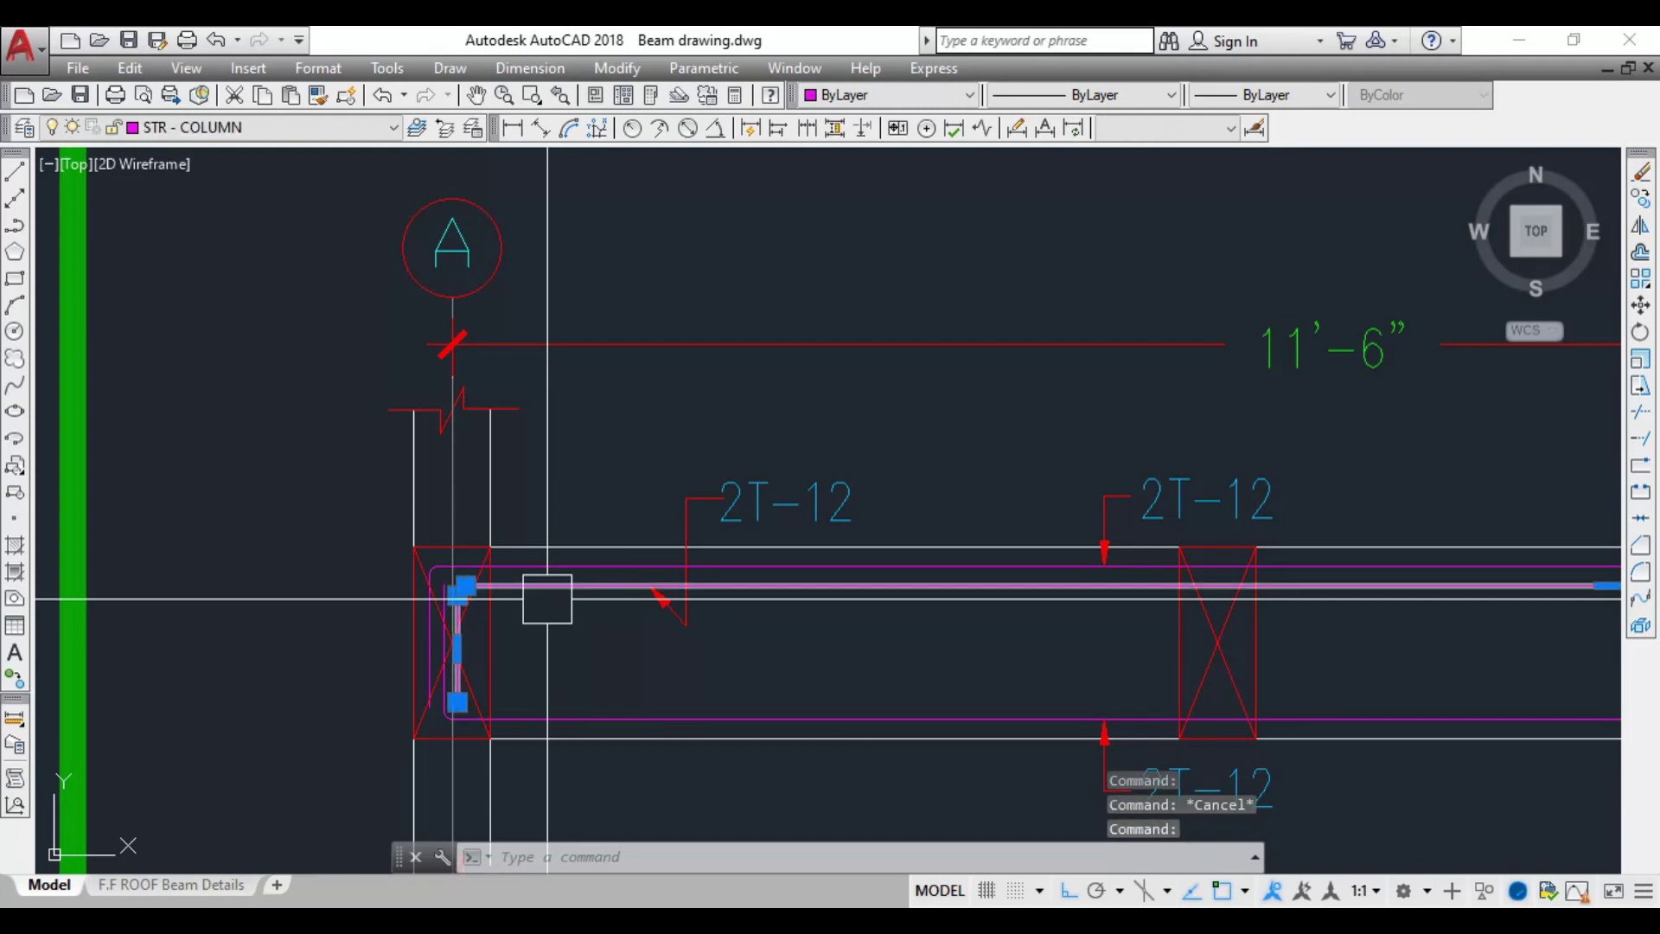
scroll(547, 598, down, 3)
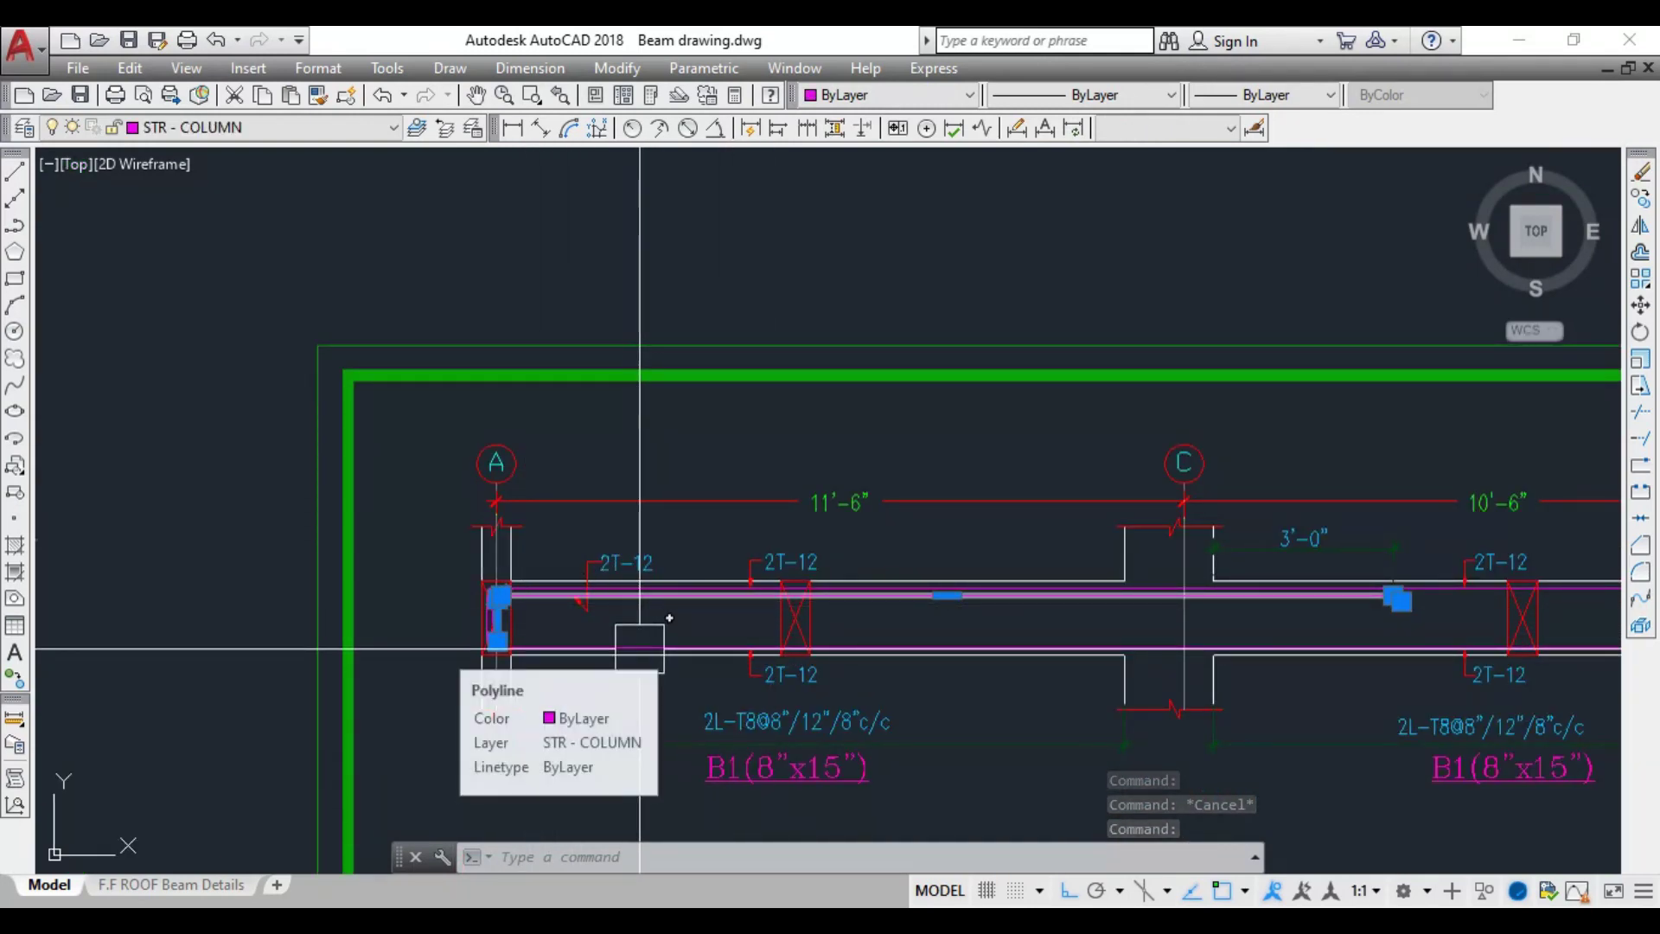
scroll(649, 630, up, 4)
middle_drag(667, 622, 551, 645)
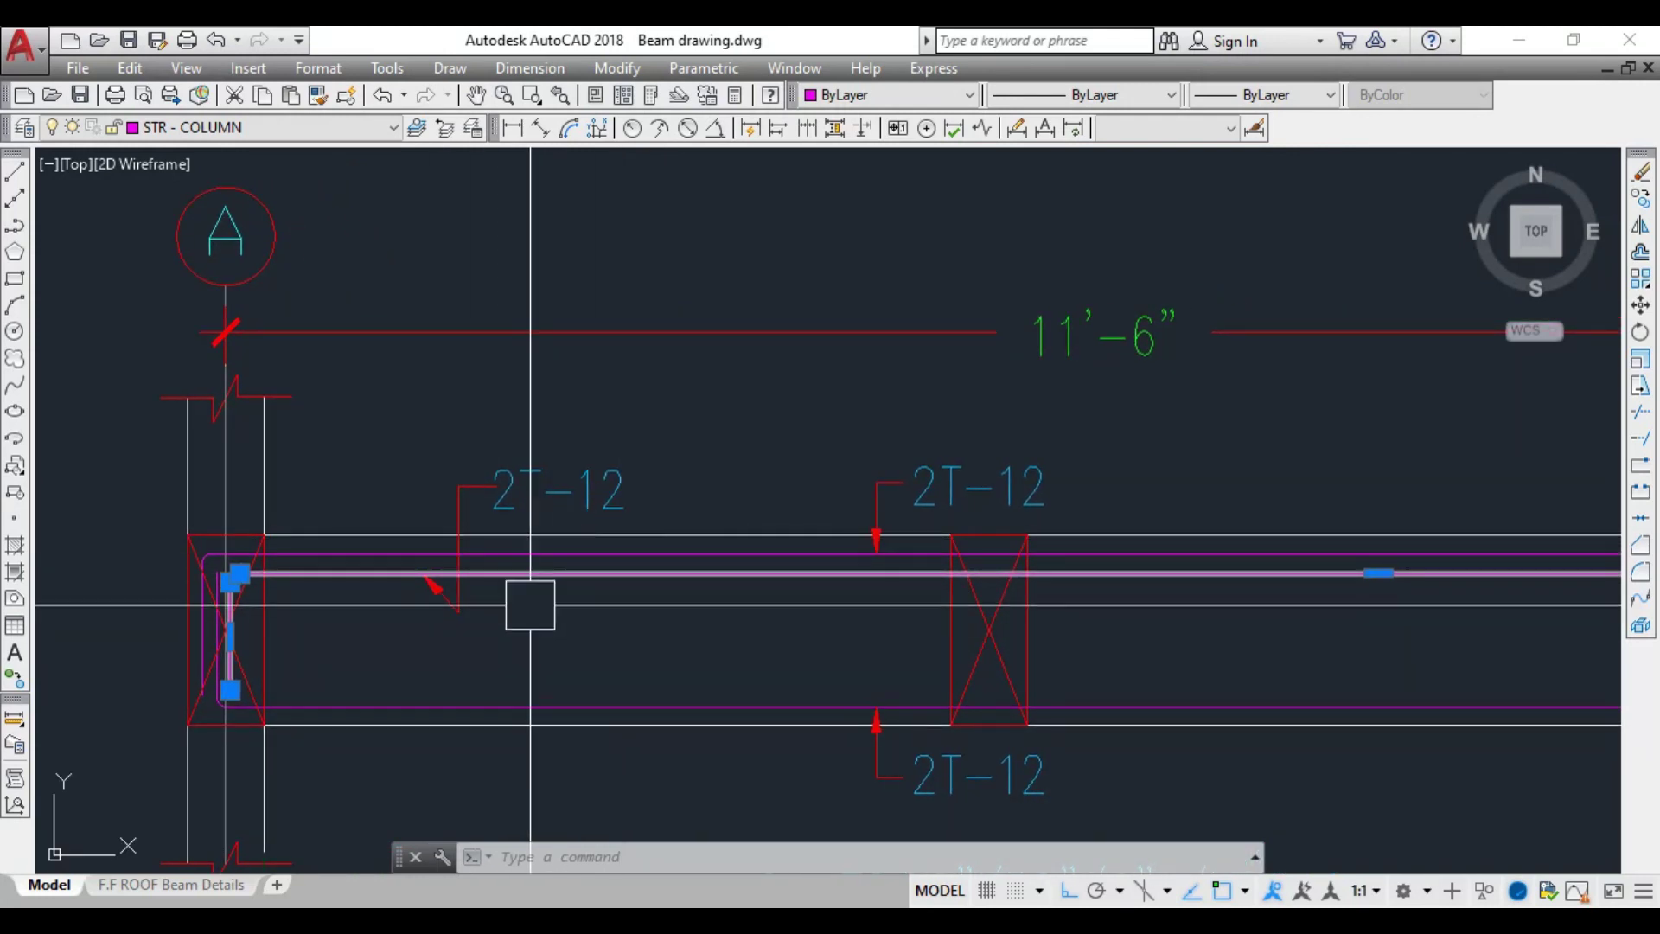
scroll(514, 615, down, 4)
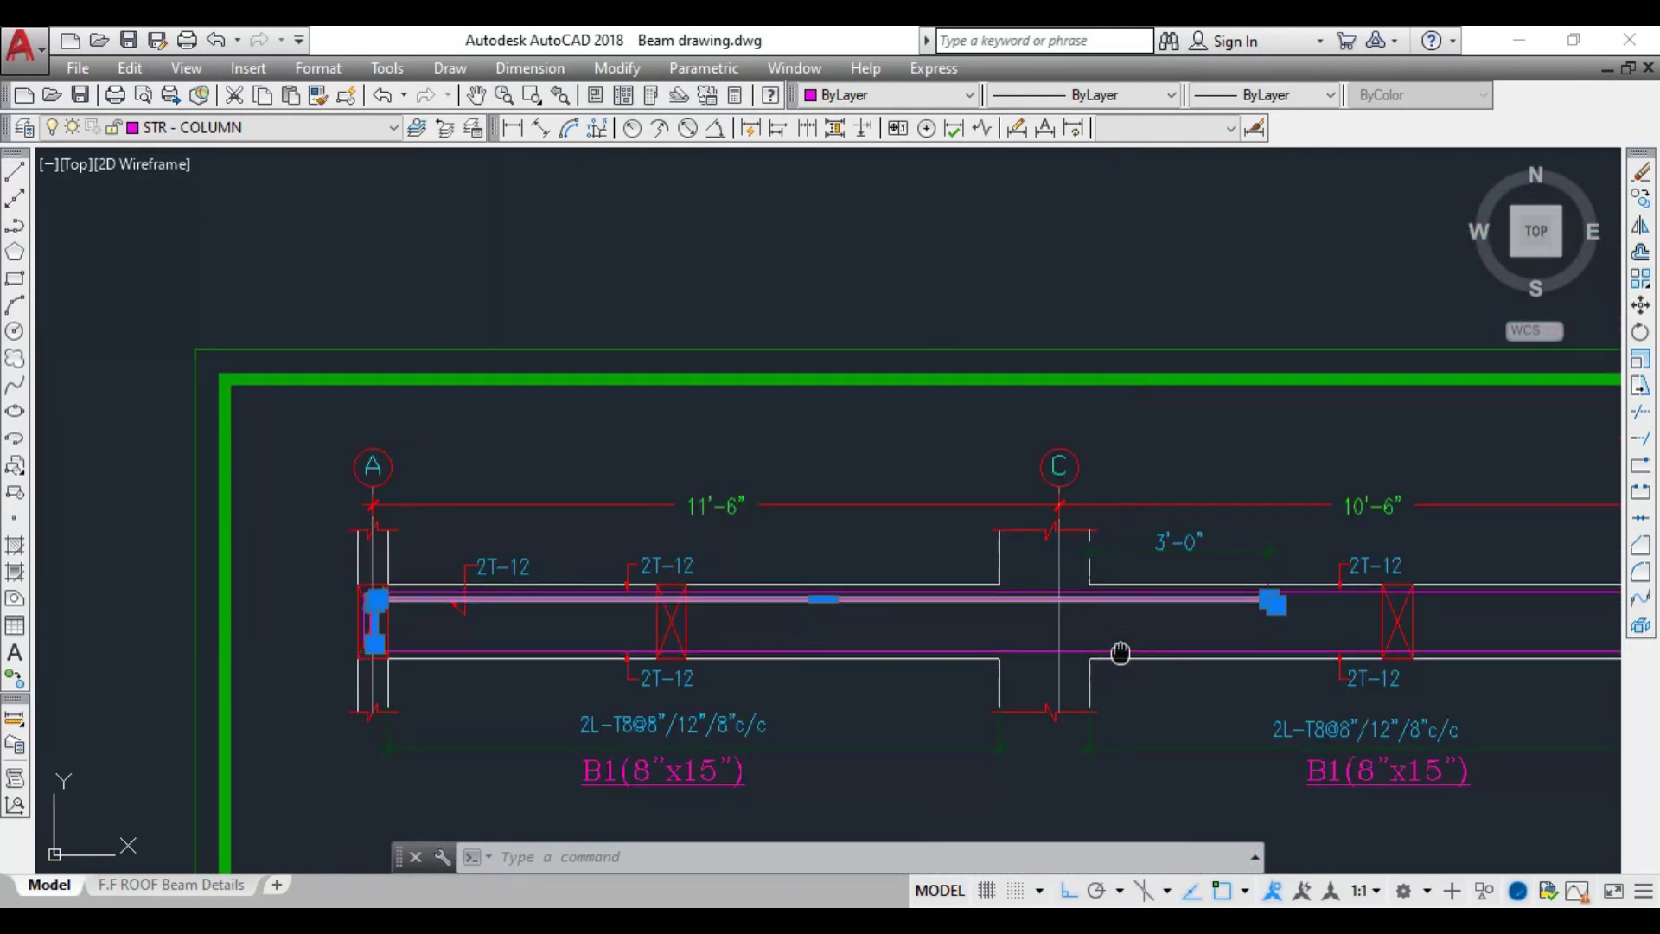
Pick B1's bottom bar, follow it to grids C and E, then release it unchanged
key(Escape)
key(Escape)
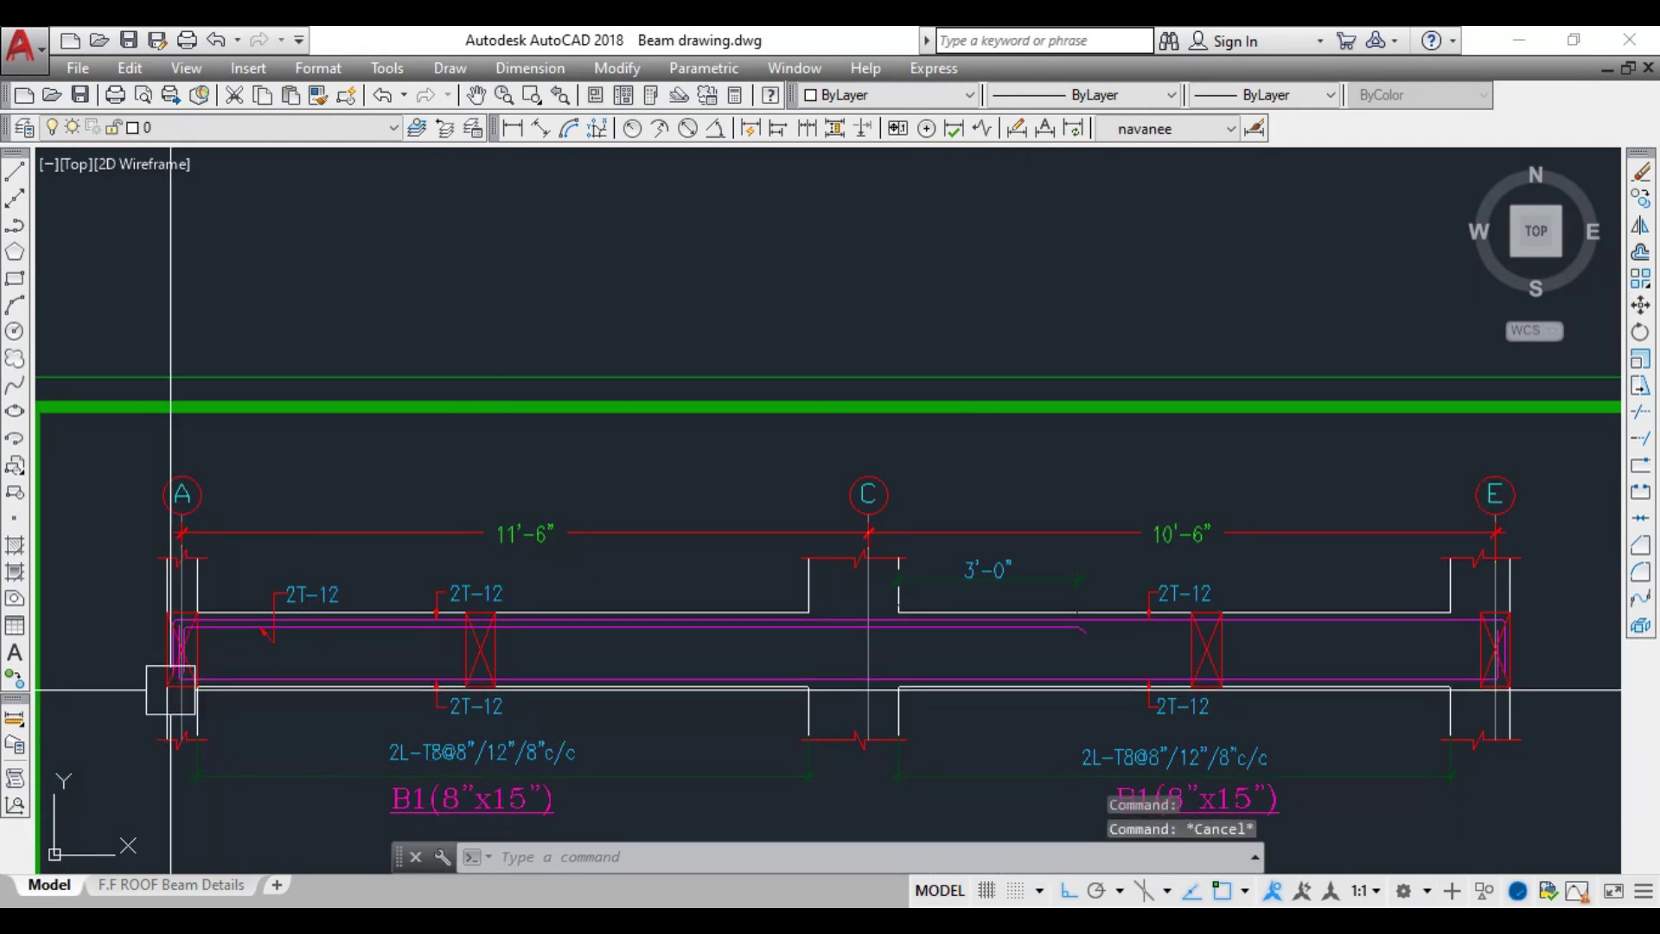
scroll(216, 682, up, 5)
click(498, 661)
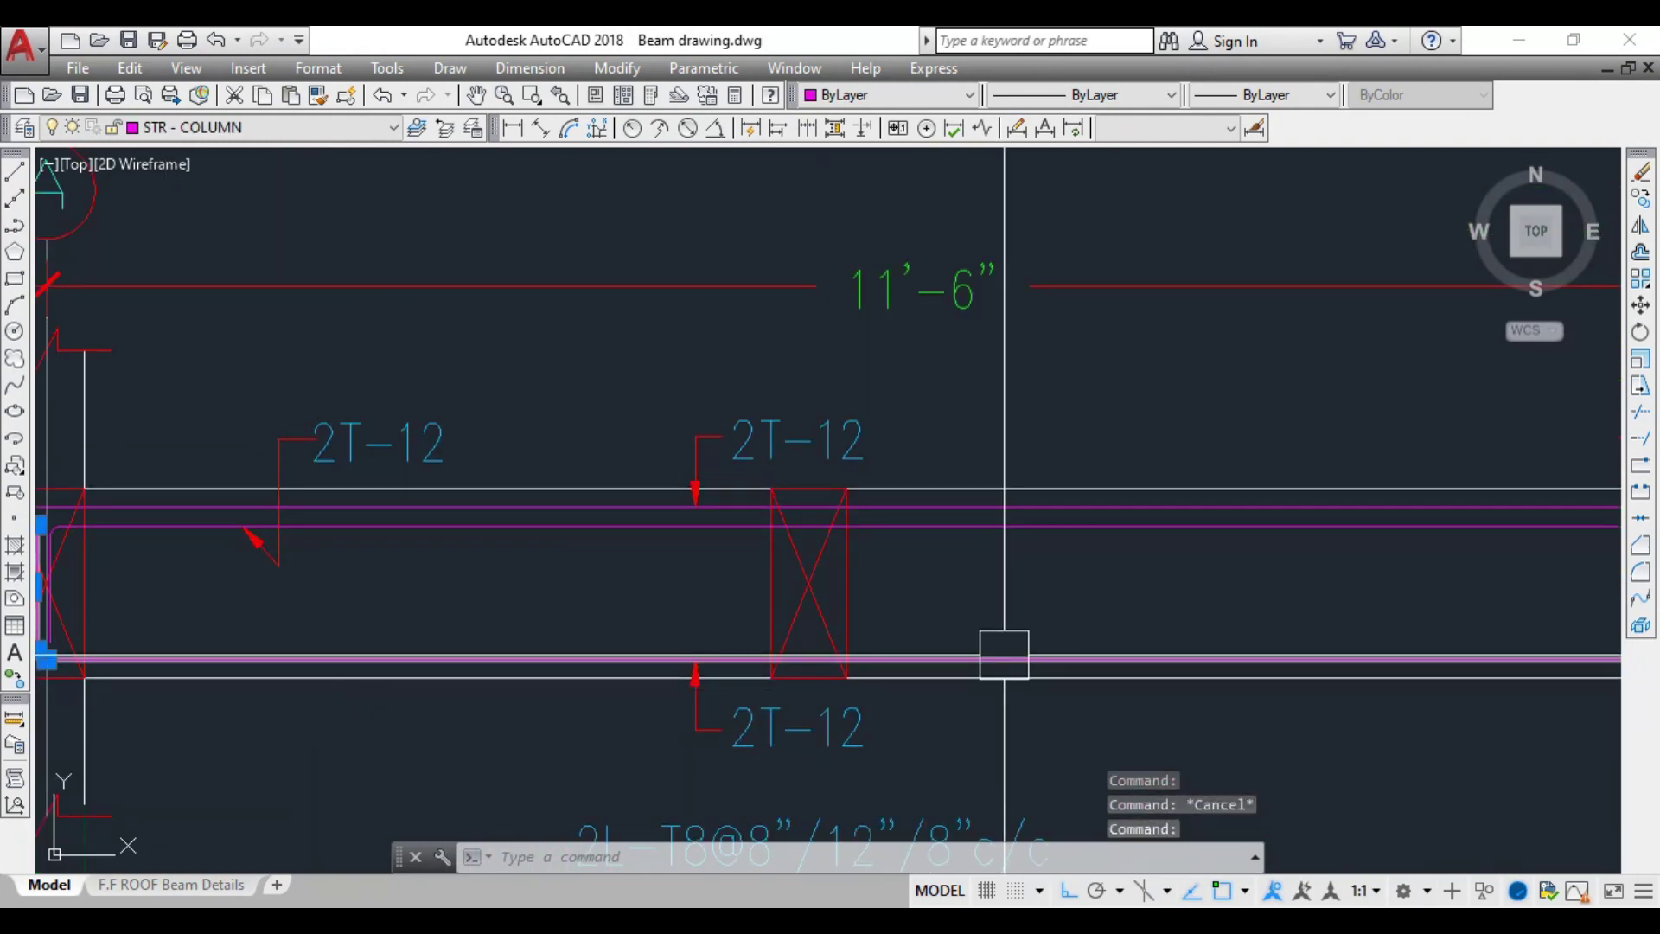
scroll(672, 620, down, 2)
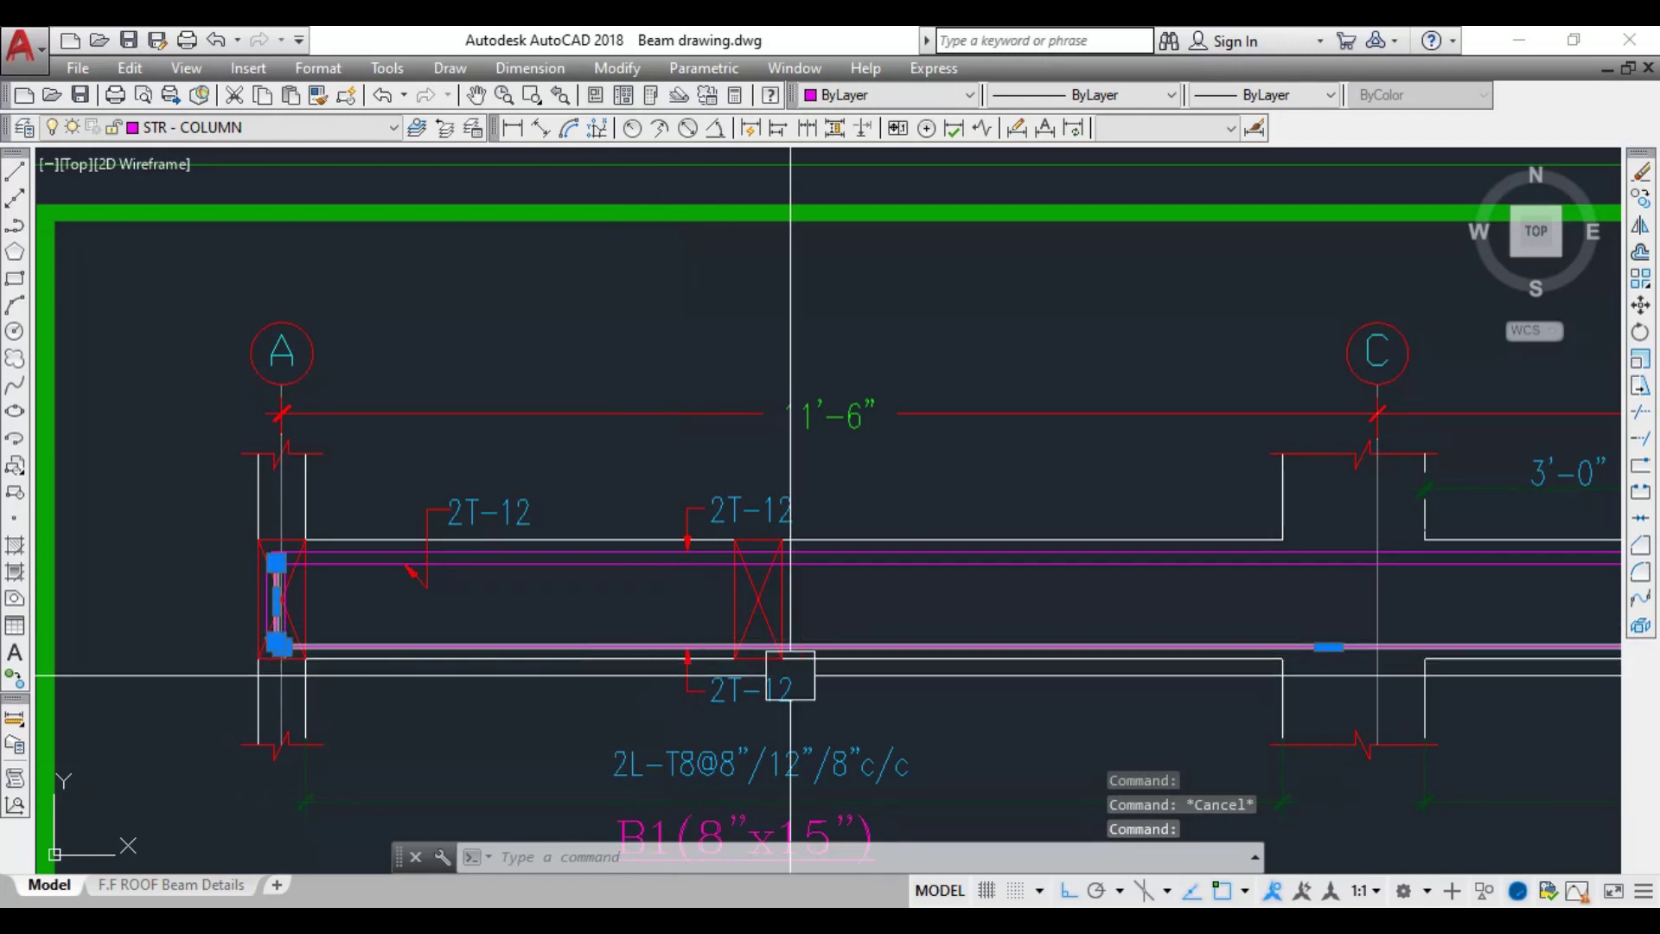
middle_drag(1230, 685, 593, 648)
scroll(593, 648, down, 2)
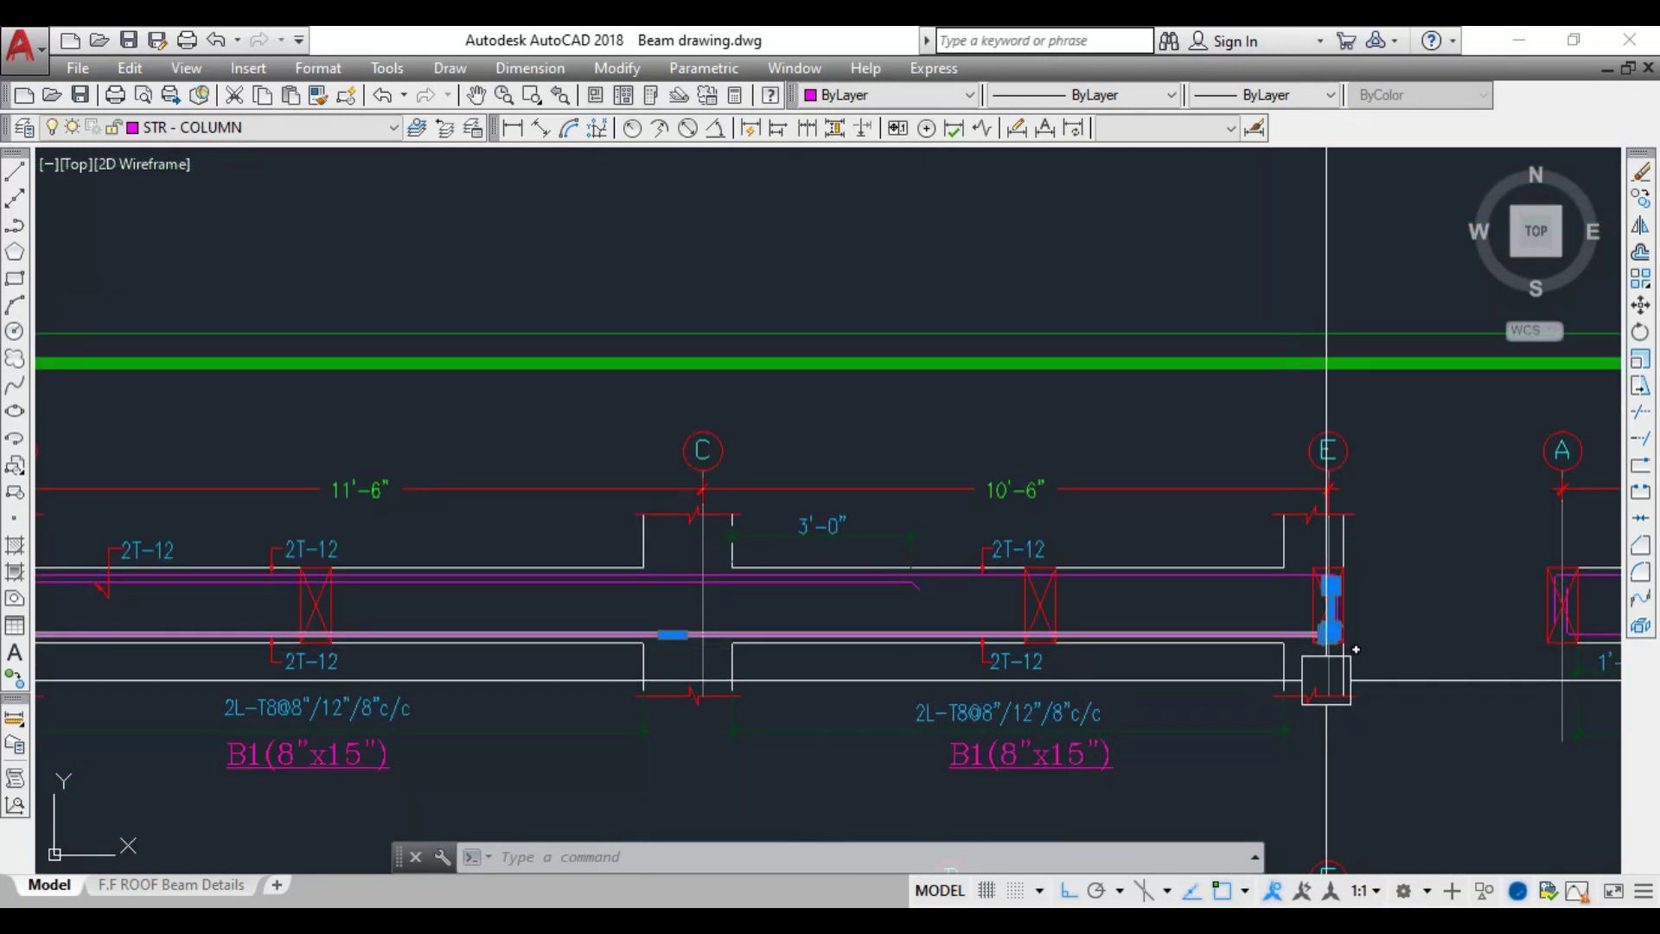
scroll(1326, 675, down, 2)
key(Escape)
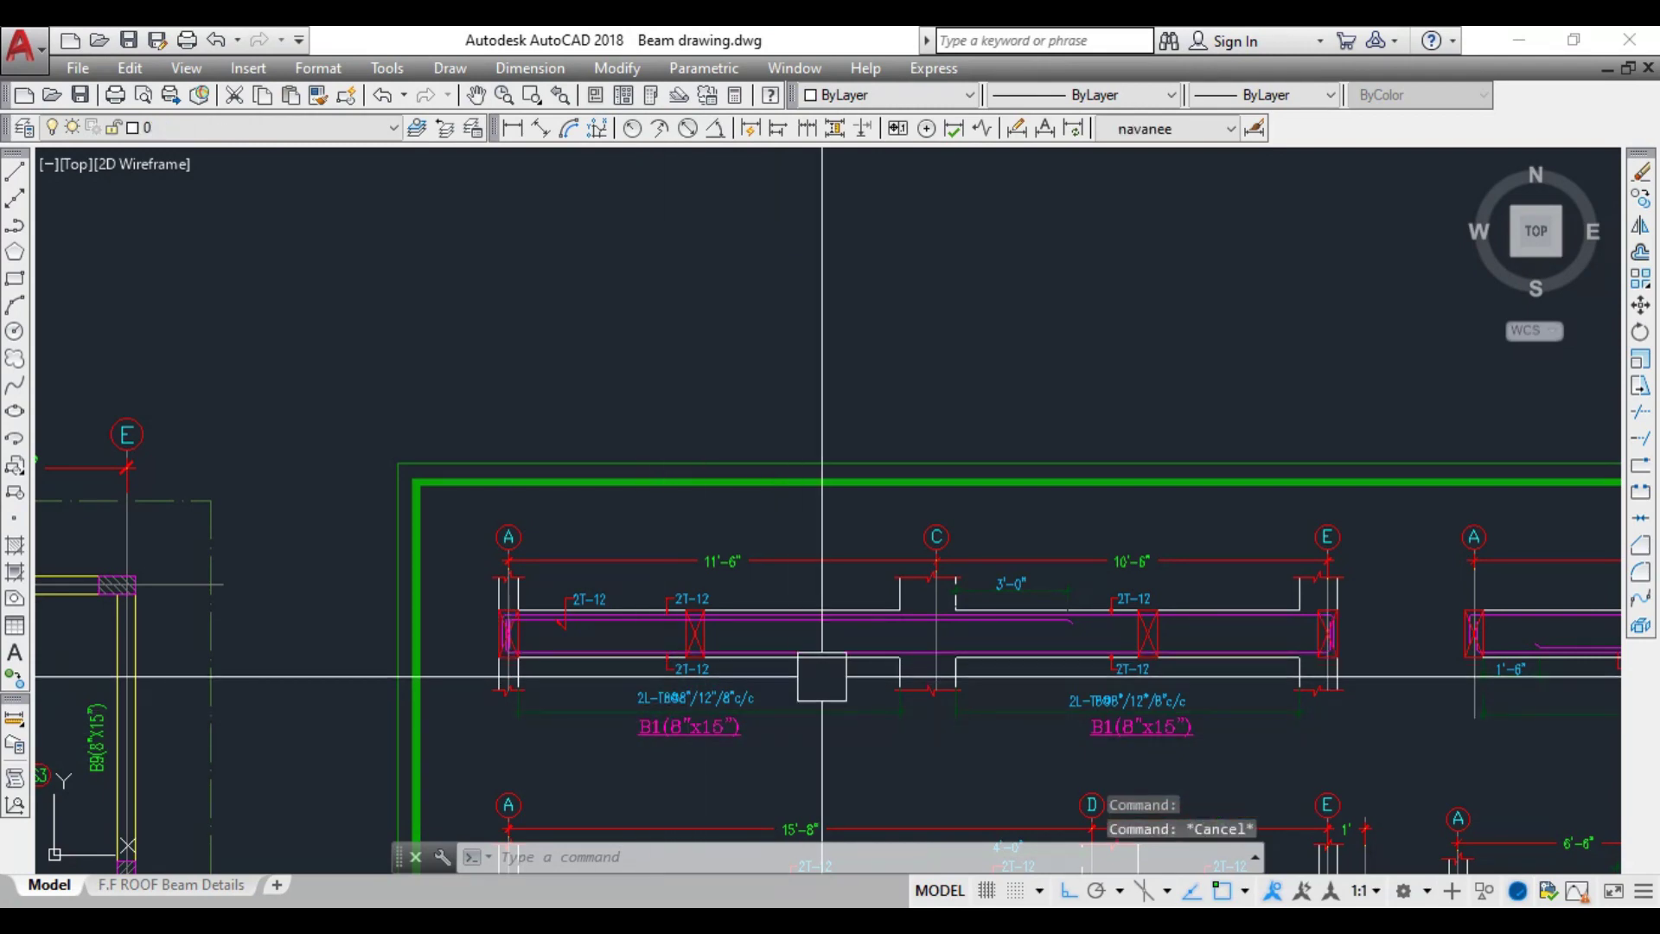
scroll(851, 690, up, 2)
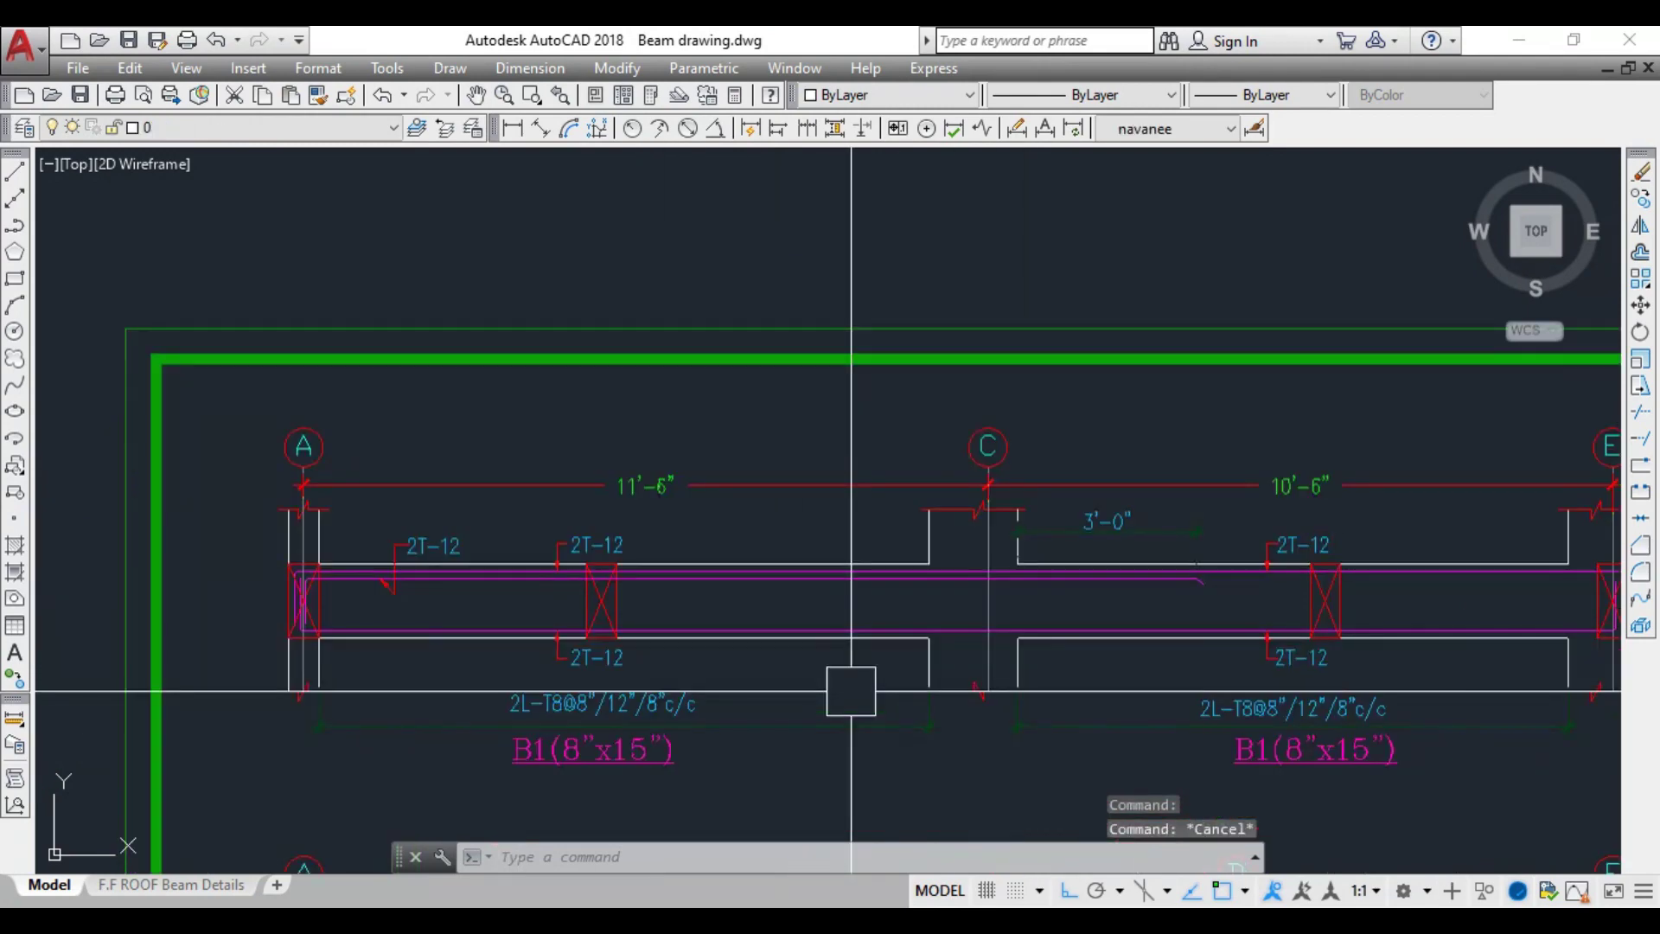
scroll(630, 648, up, 6)
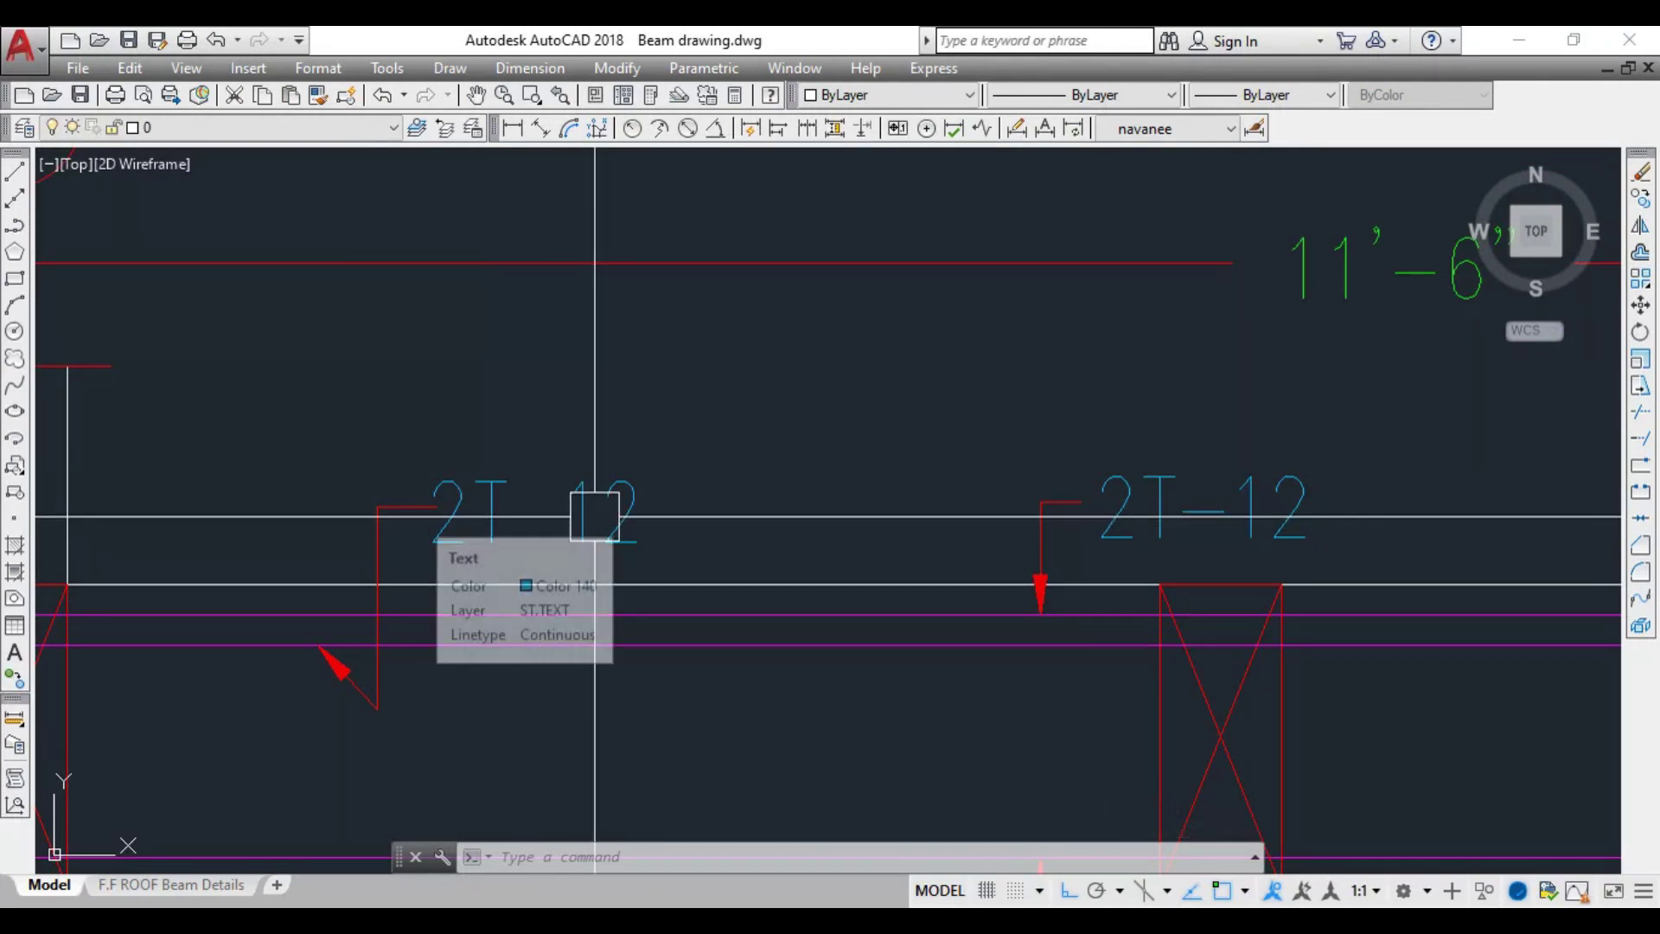
middle_drag(591, 514, 770, 537)
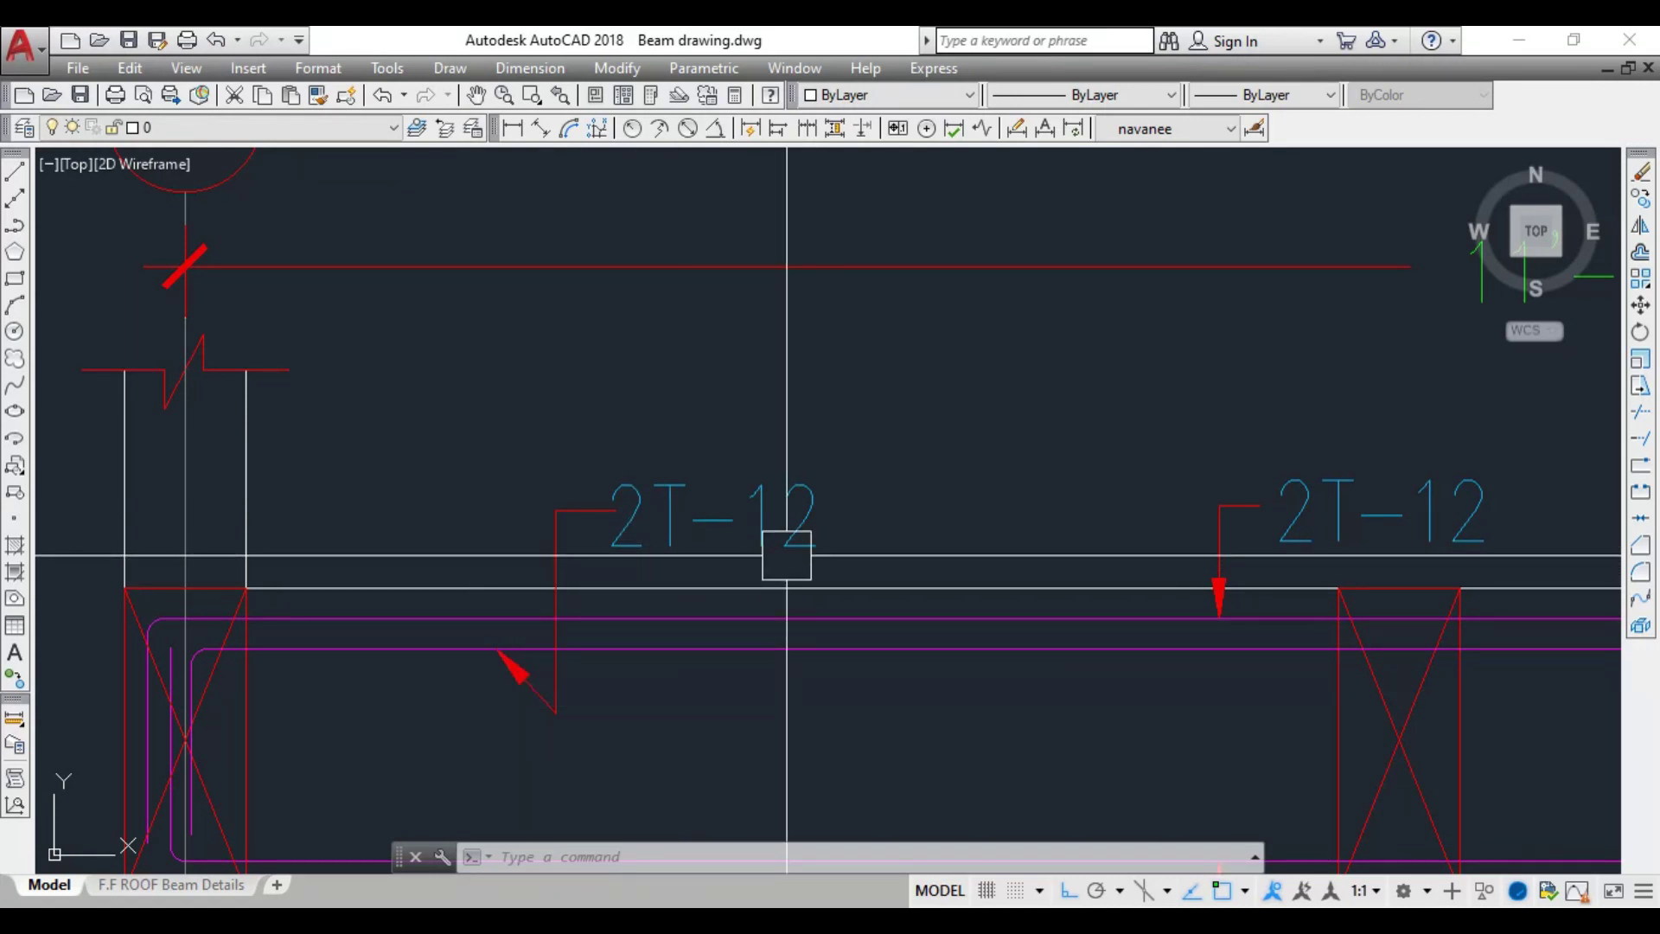
scroll(564, 461, down, 3)
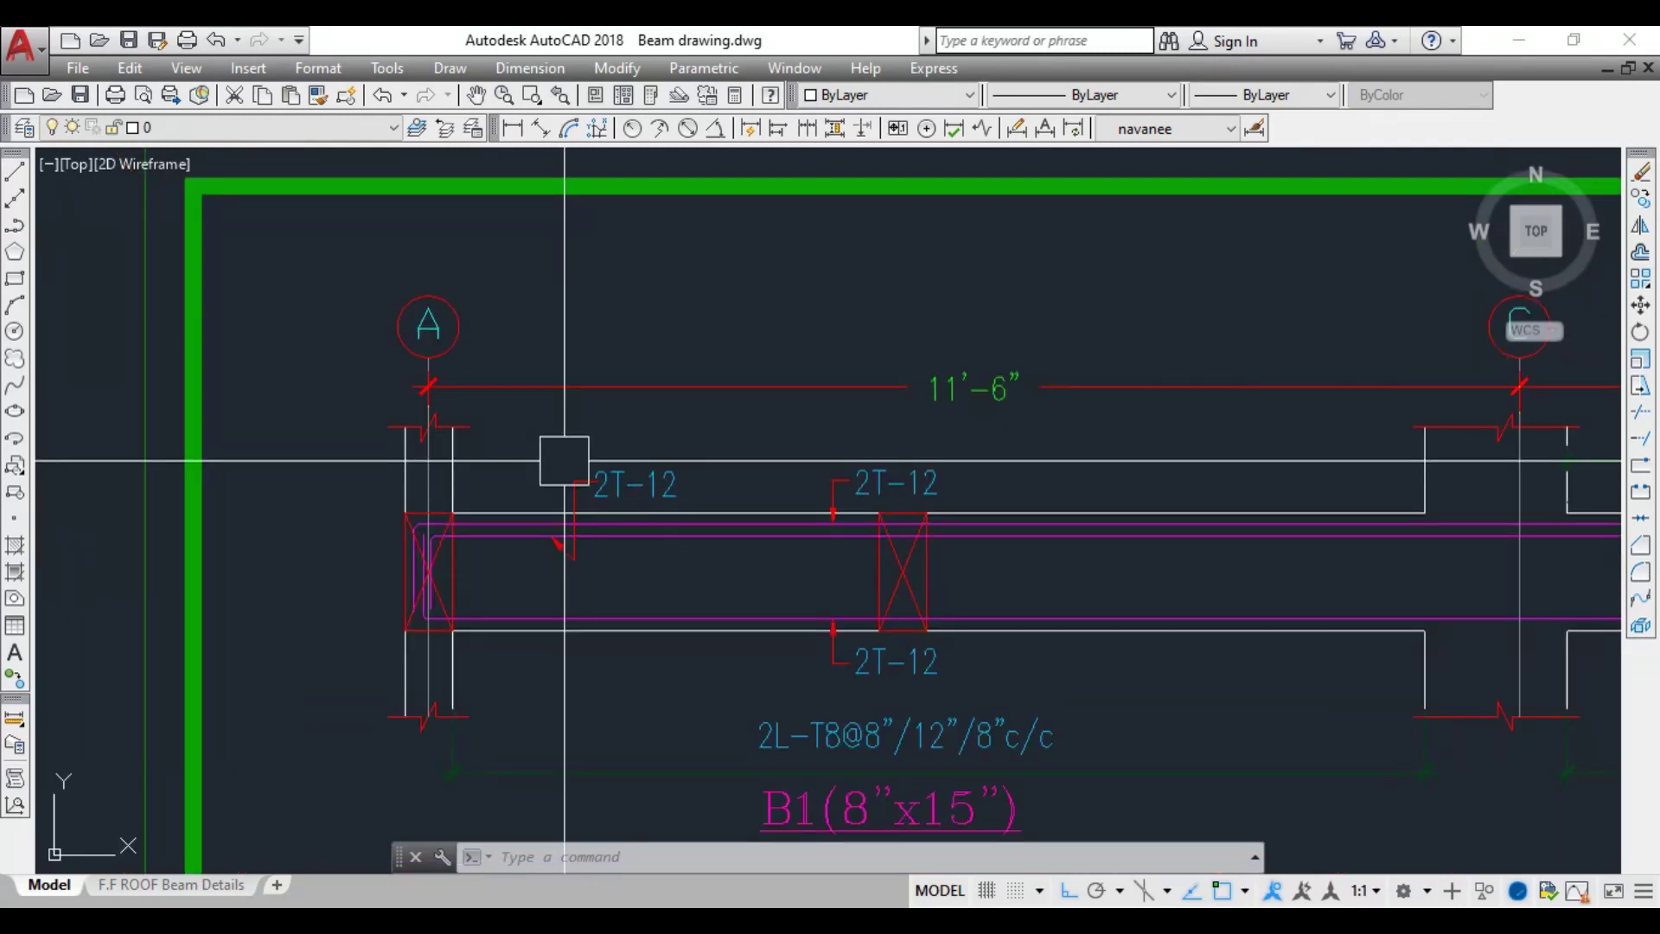
scroll(621, 507, down, 2)
middle_drag(878, 666, 718, 637)
scroll(562, 583, up, 4)
scroll(1008, 630, down, 4)
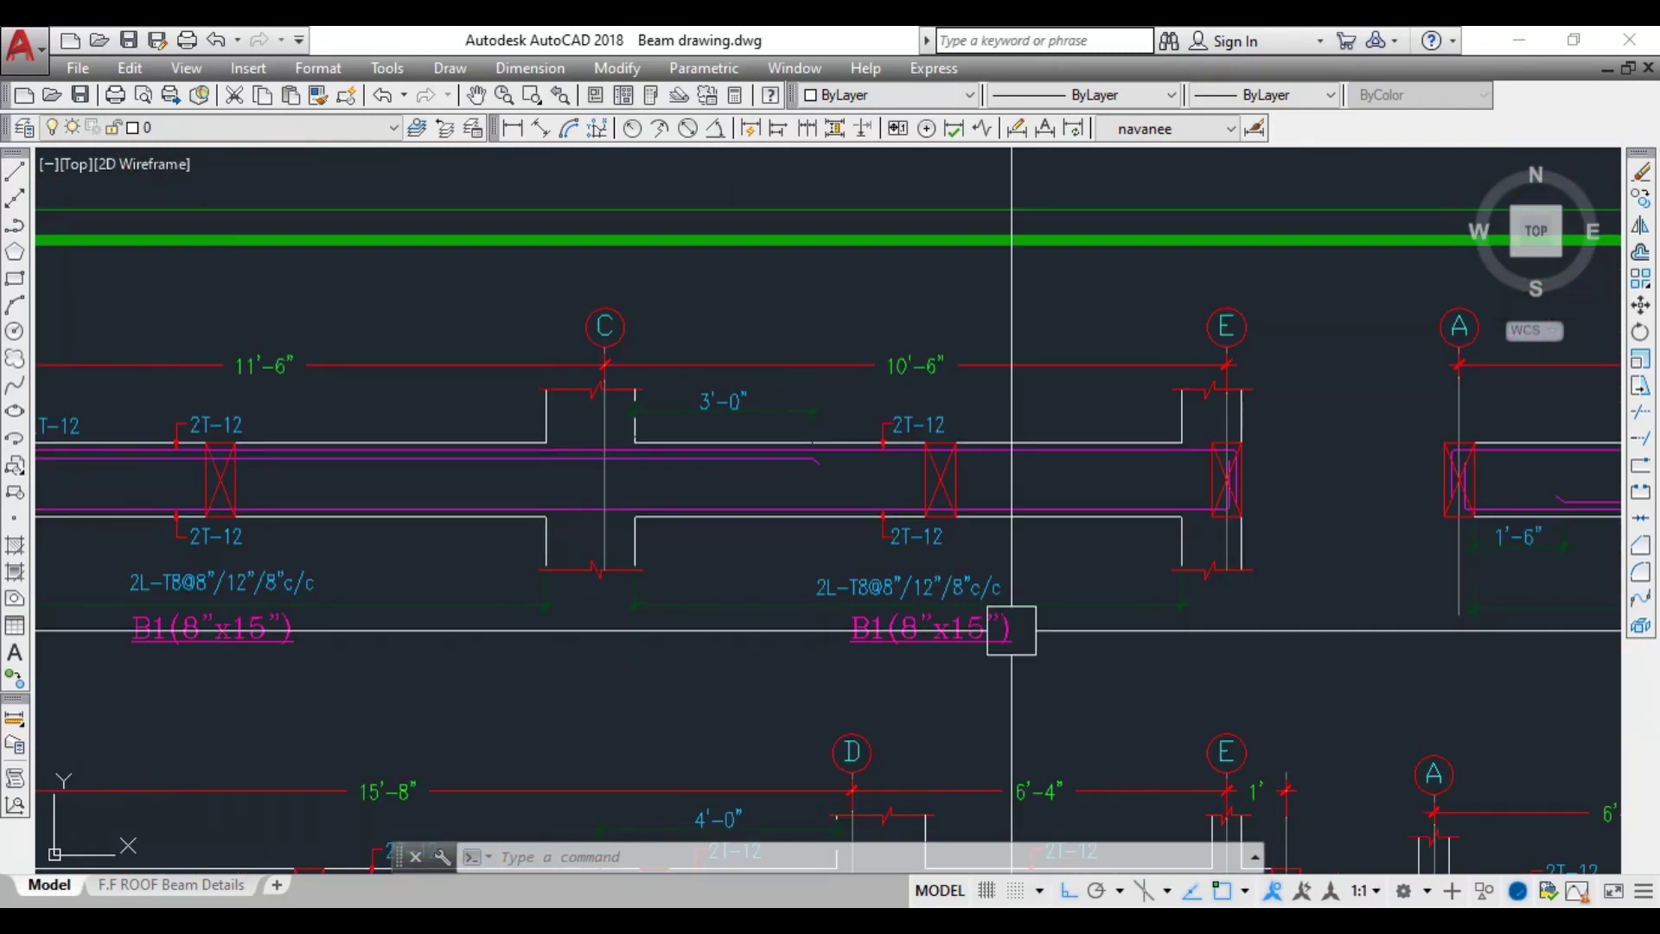
scroll(426, 612, down, 2)
scroll(502, 606, up, 2)
scroll(503, 605, up, 2)
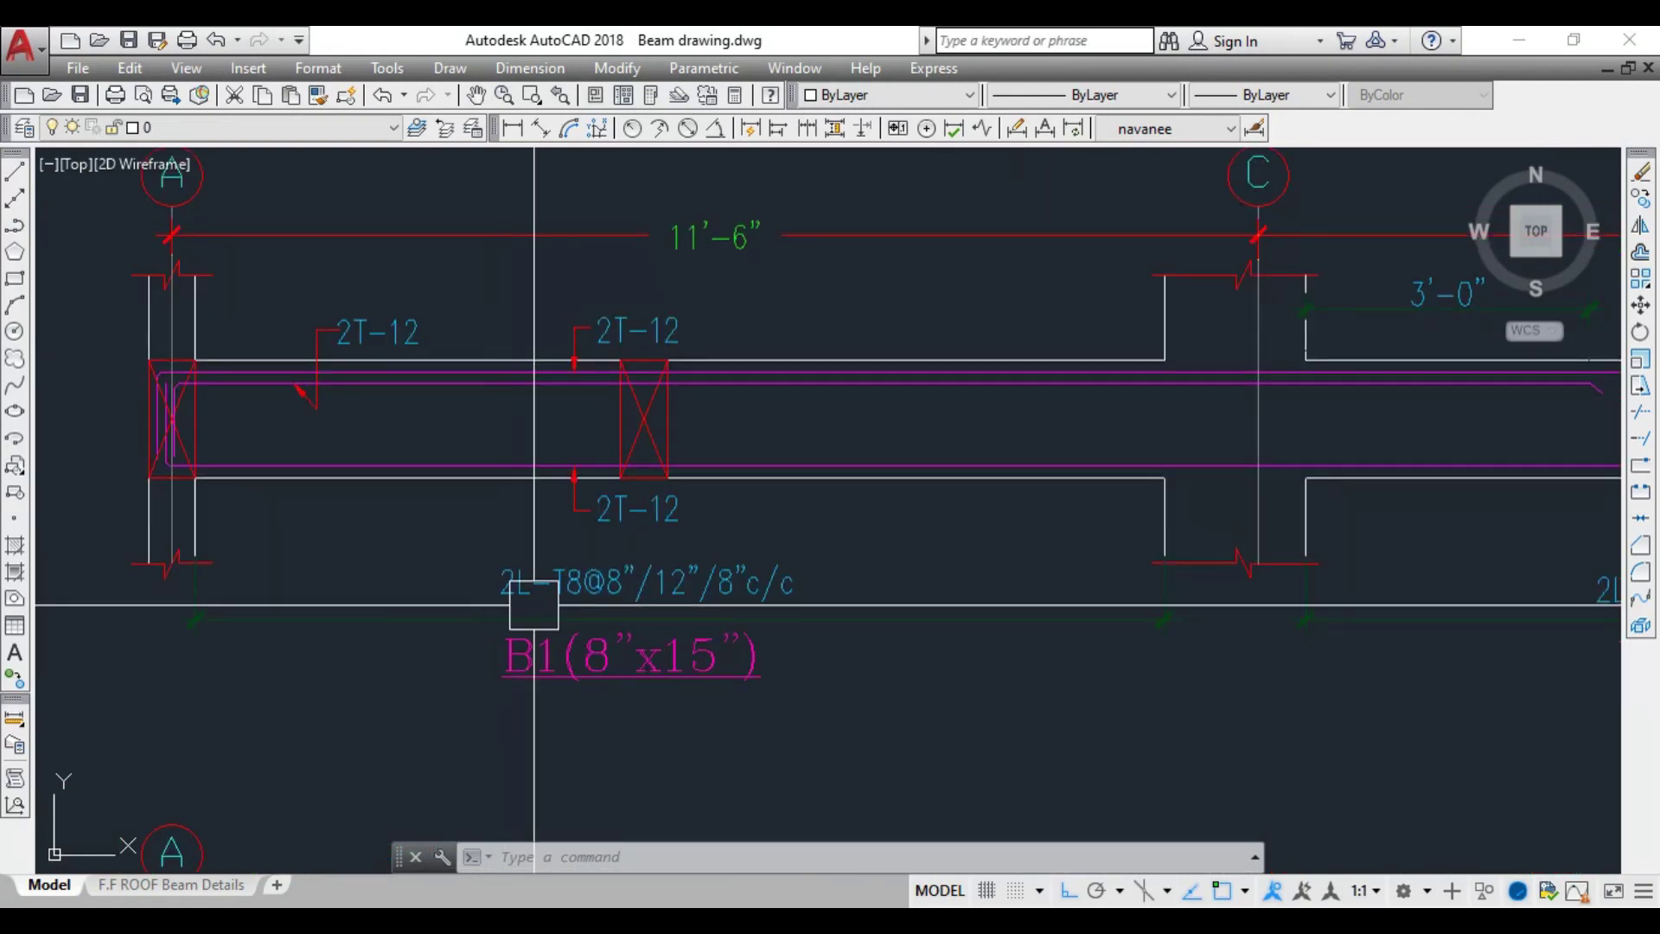
scroll(504, 585, up, 2)
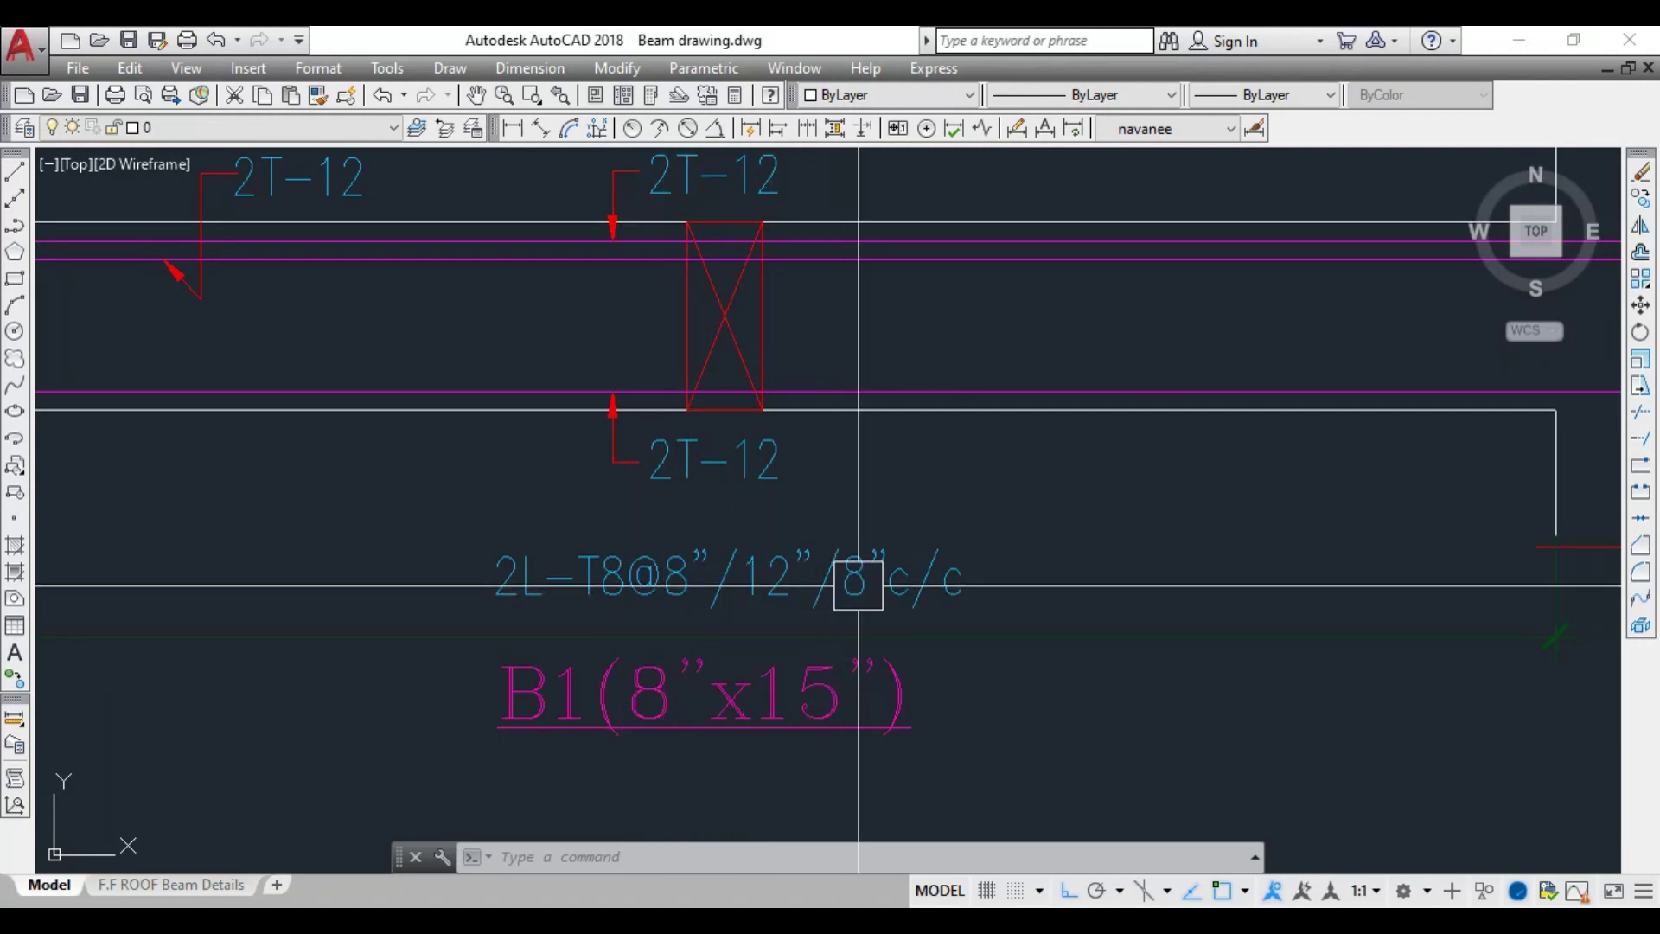
scroll(915, 591, down, 3)
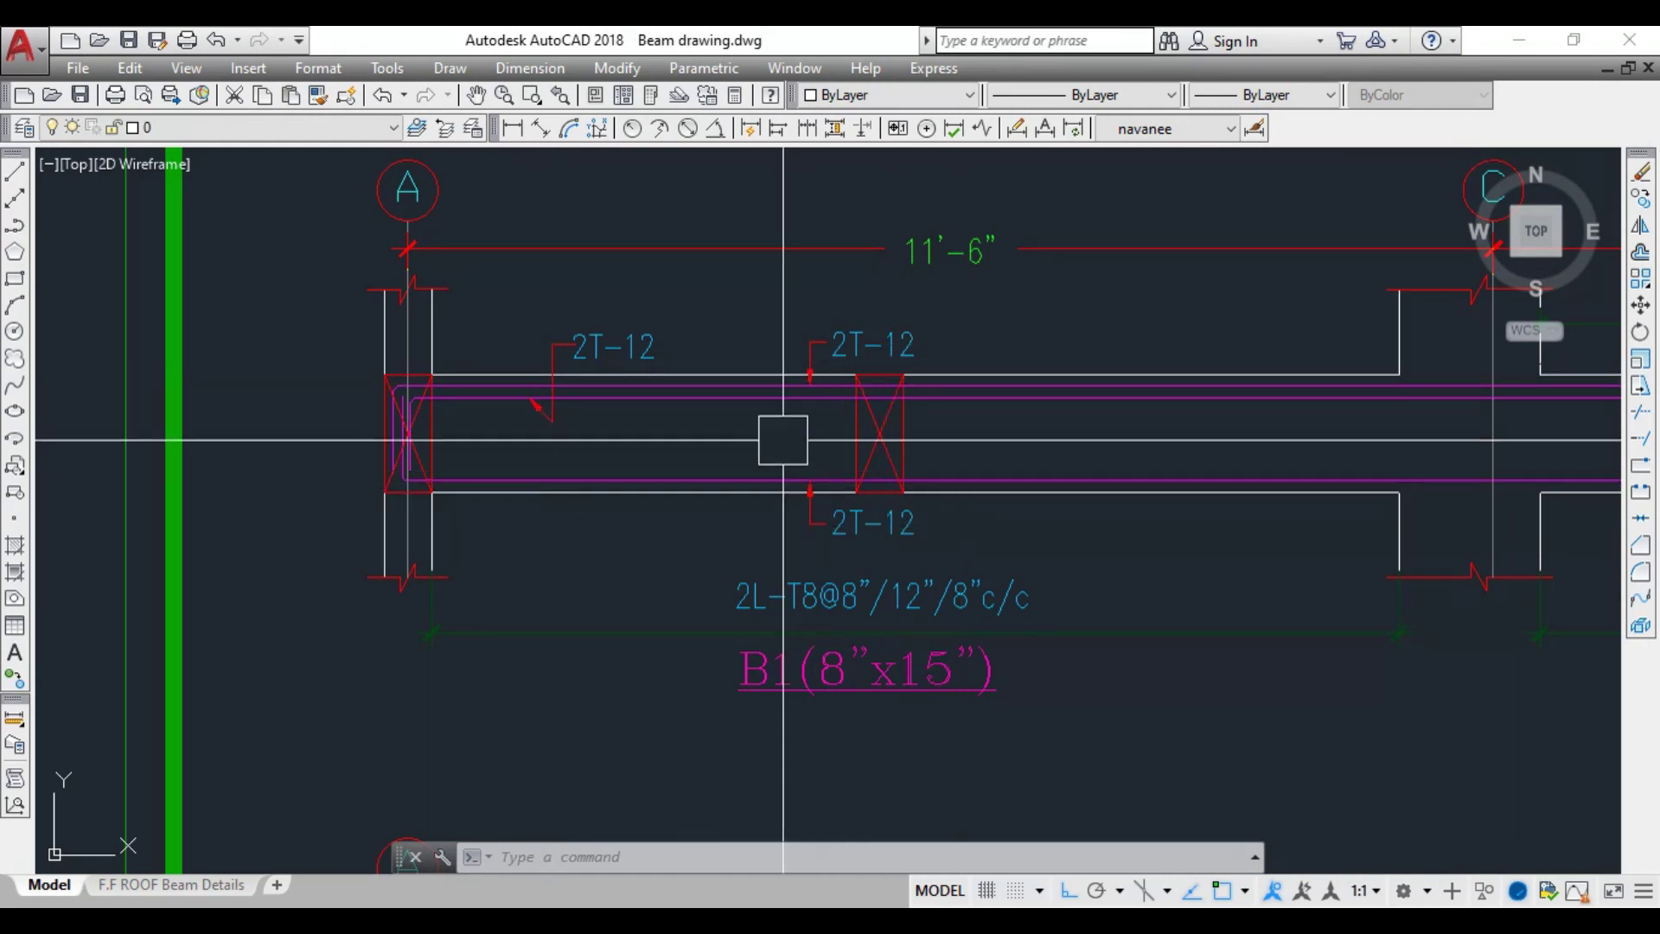
Pan past grid C and zoom to show the B2 (8"x15") beams on the plan
middle_drag(1299, 401, 1055, 408)
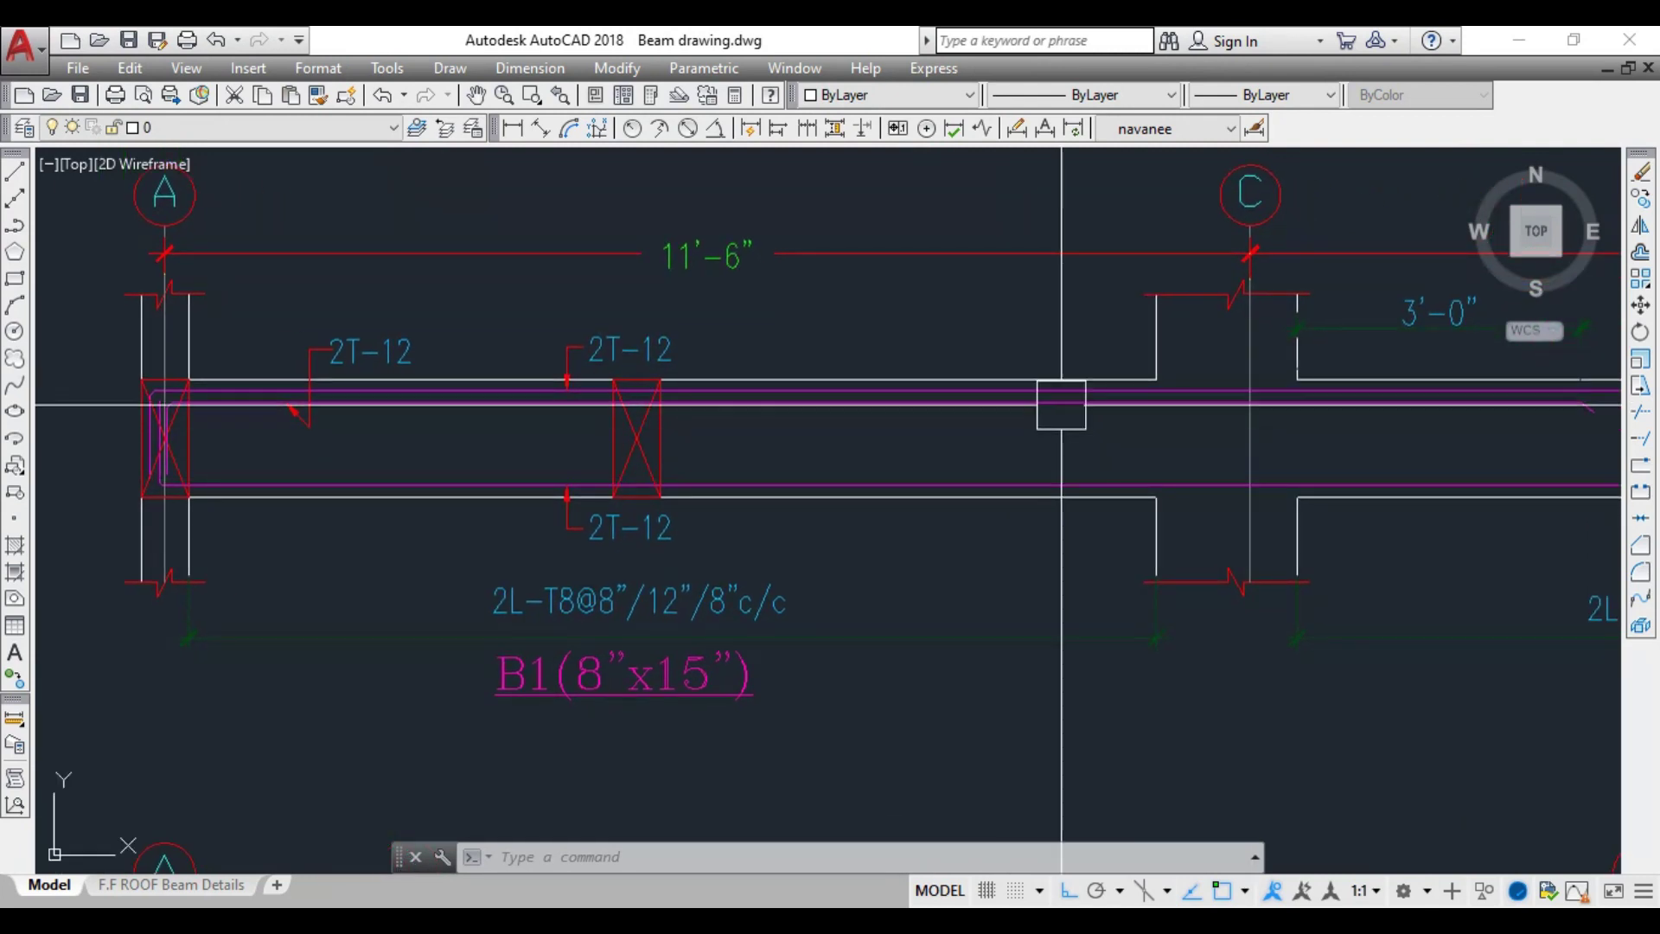
scroll(493, 614, up, 2)
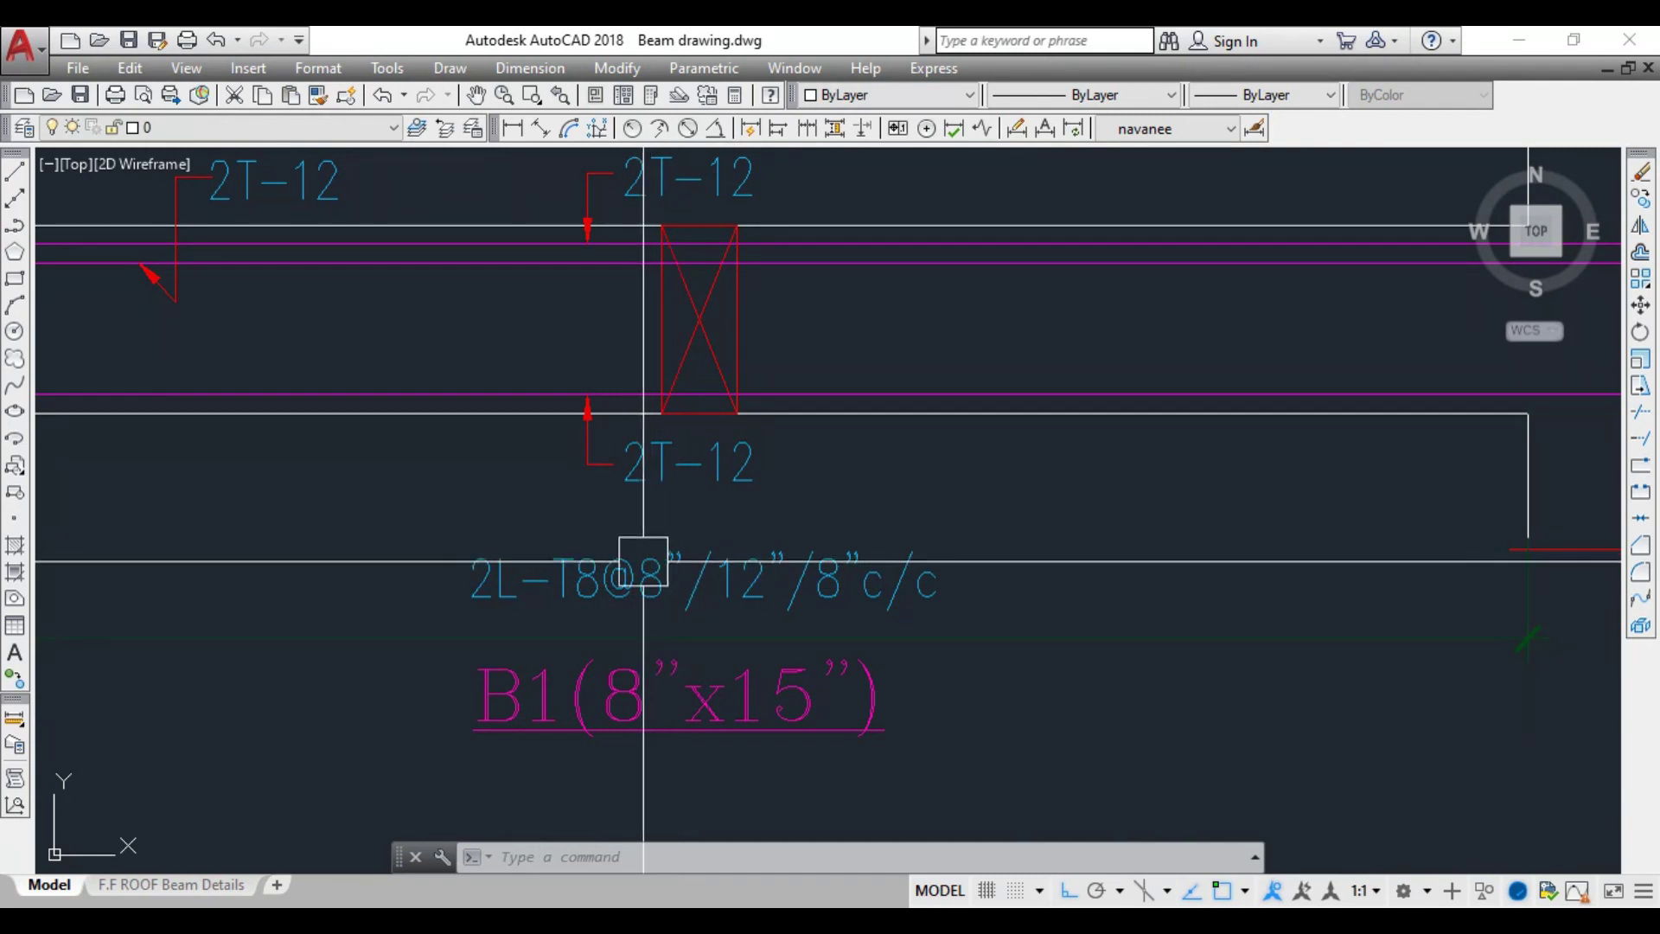
scroll(834, 623, down, 2)
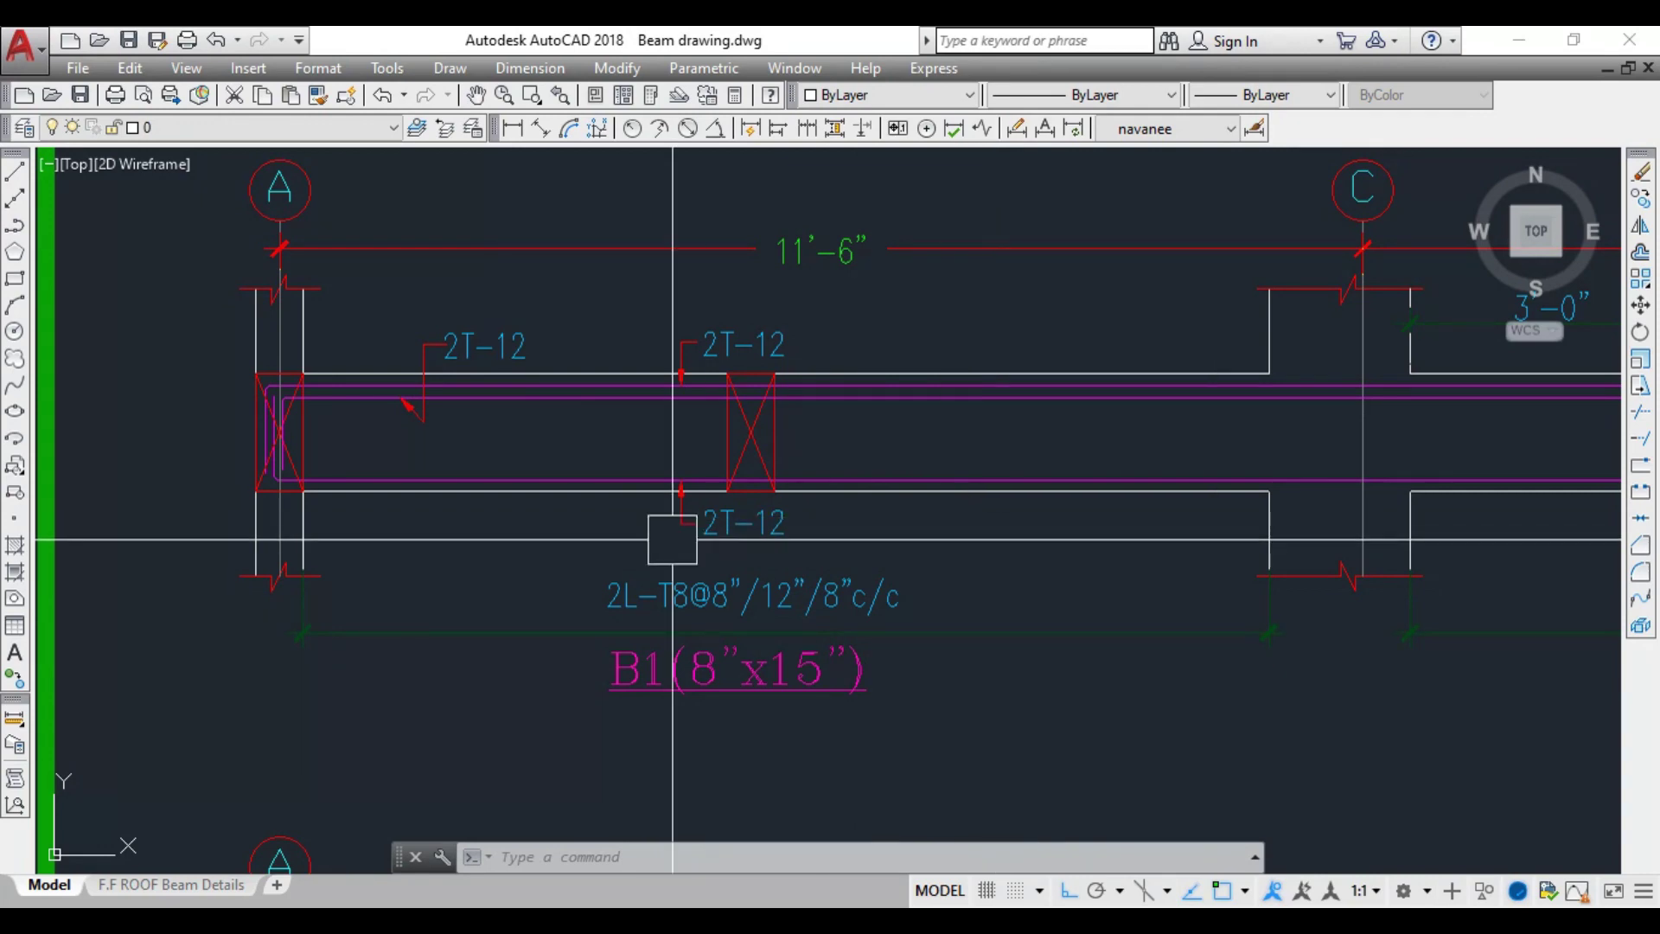
scroll(661, 540, down, 3)
scroll(846, 582, up, 4)
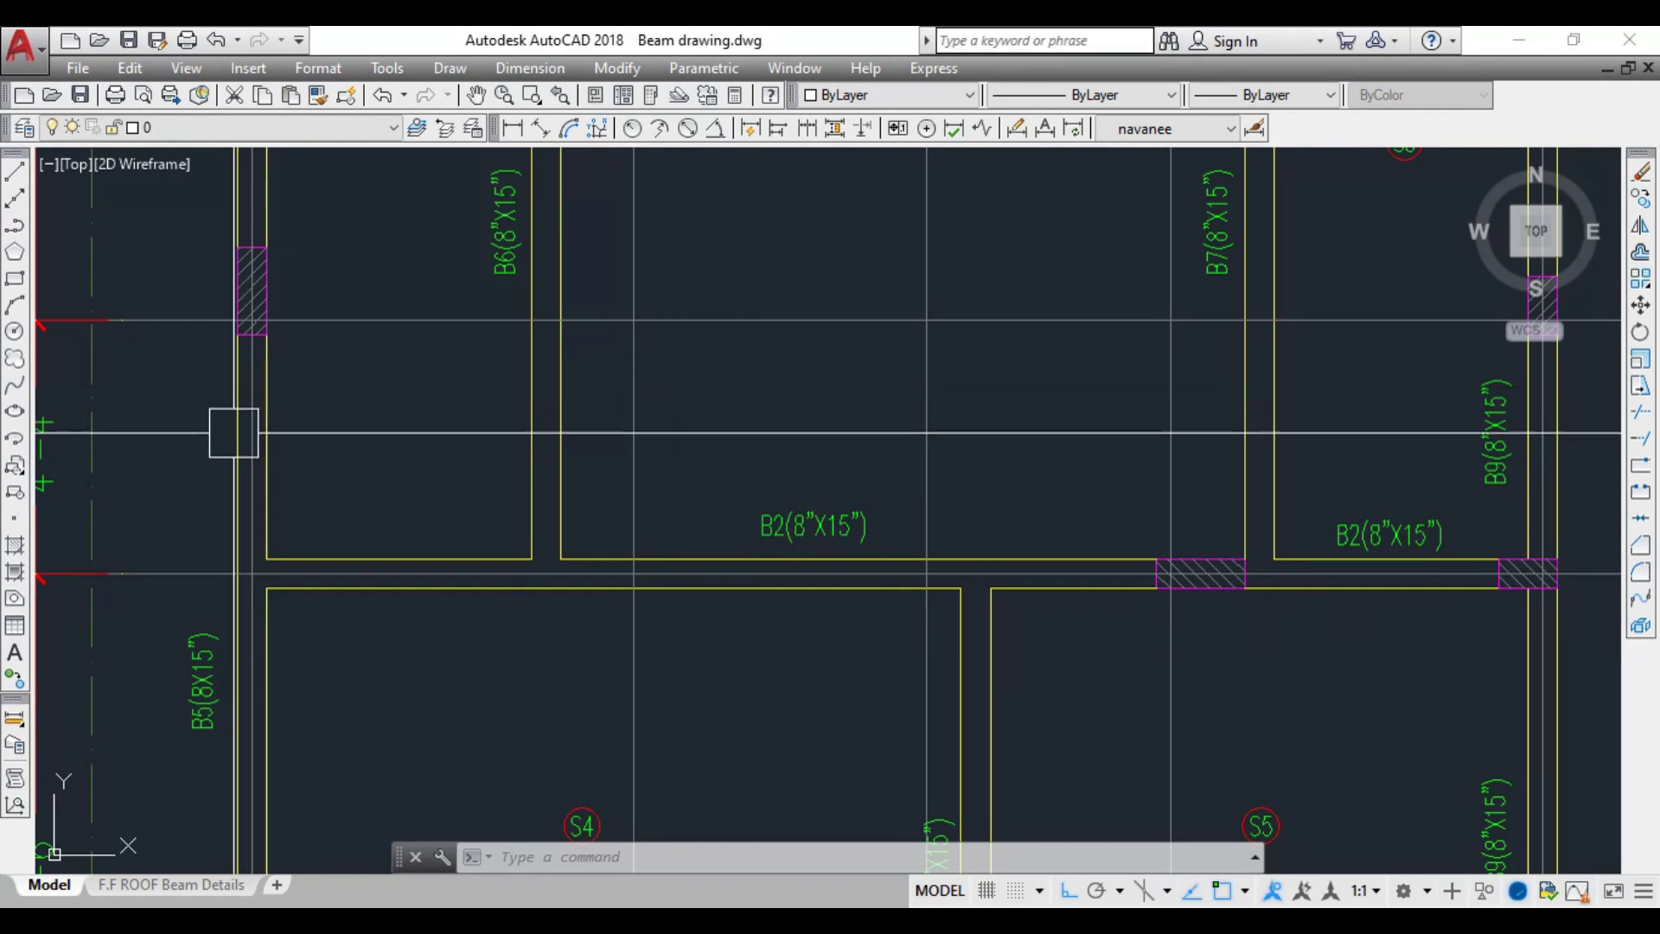
Inspect beam B2 on the plan alongside beams B7 and B9
middle_drag(839, 681, 452, 637)
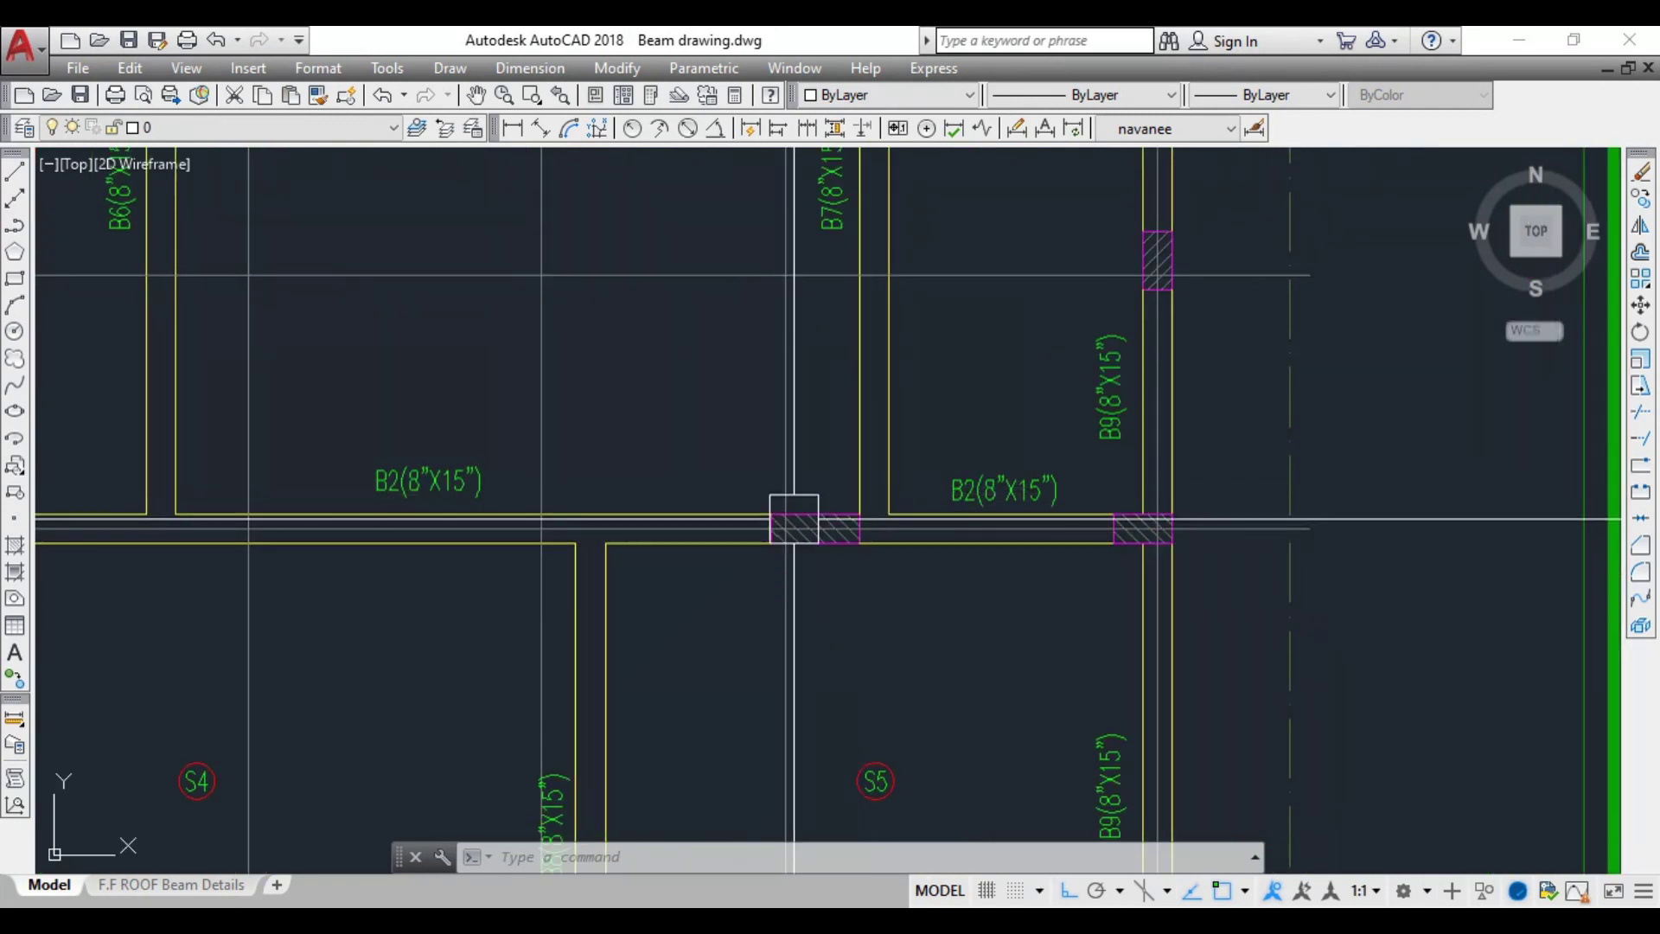
scroll(1134, 524, down, 2)
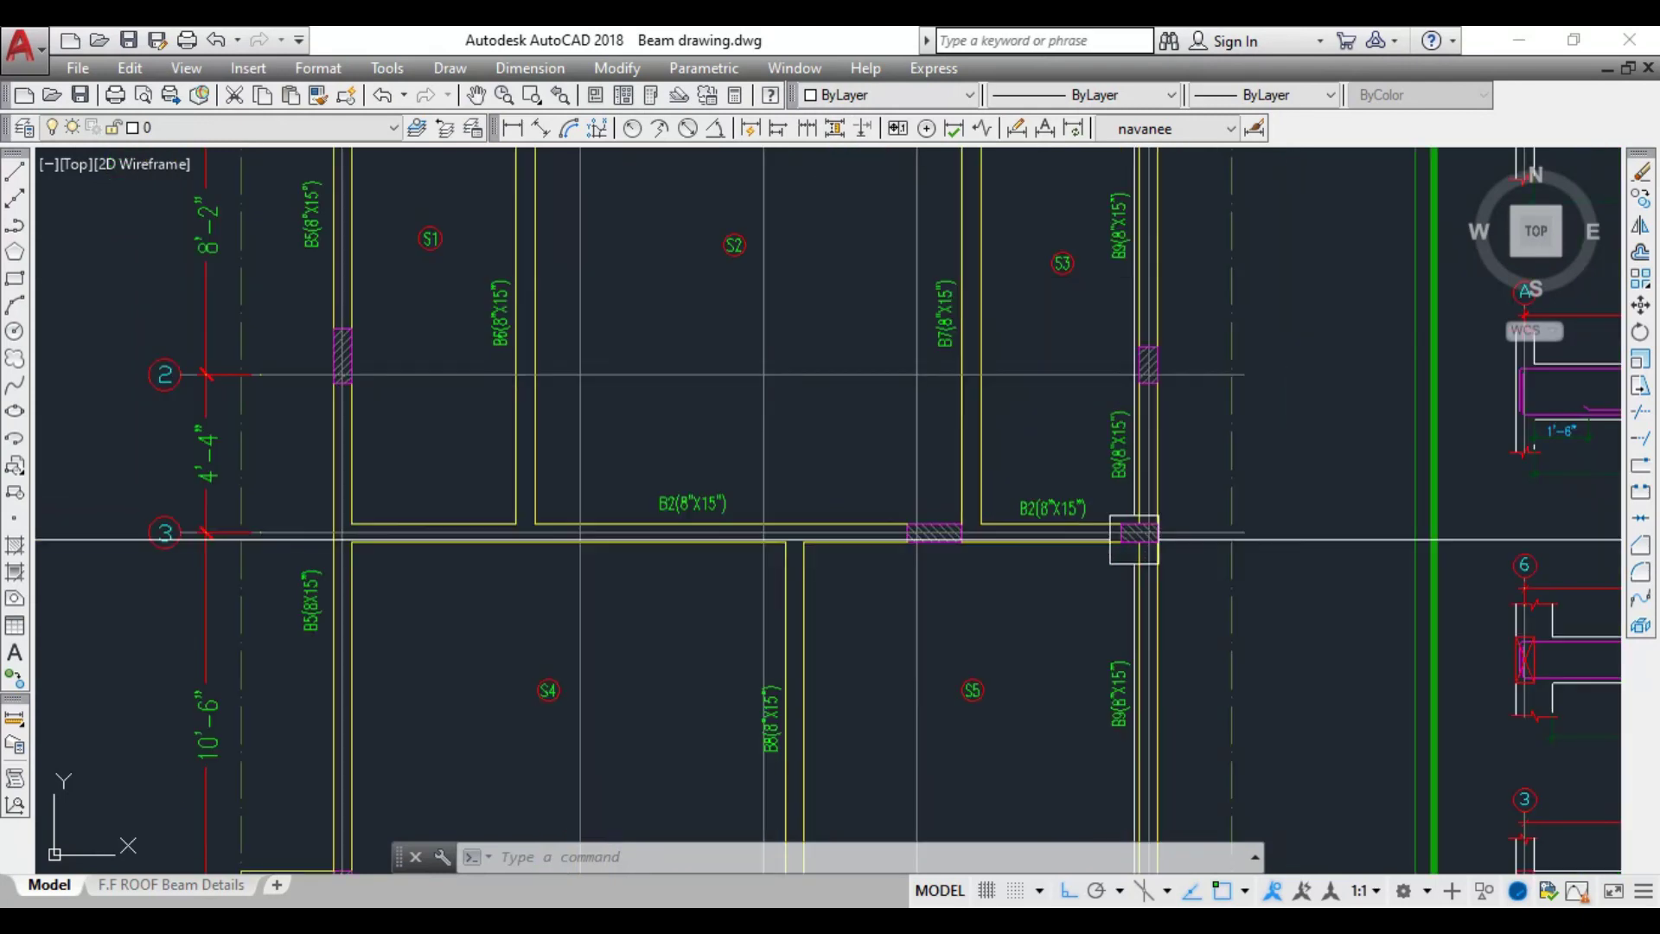
scroll(965, 636, down, 3)
middle_drag(1326, 593, 1112, 630)
scroll(593, 563, up, 3)
scroll(596, 568, up, 2)
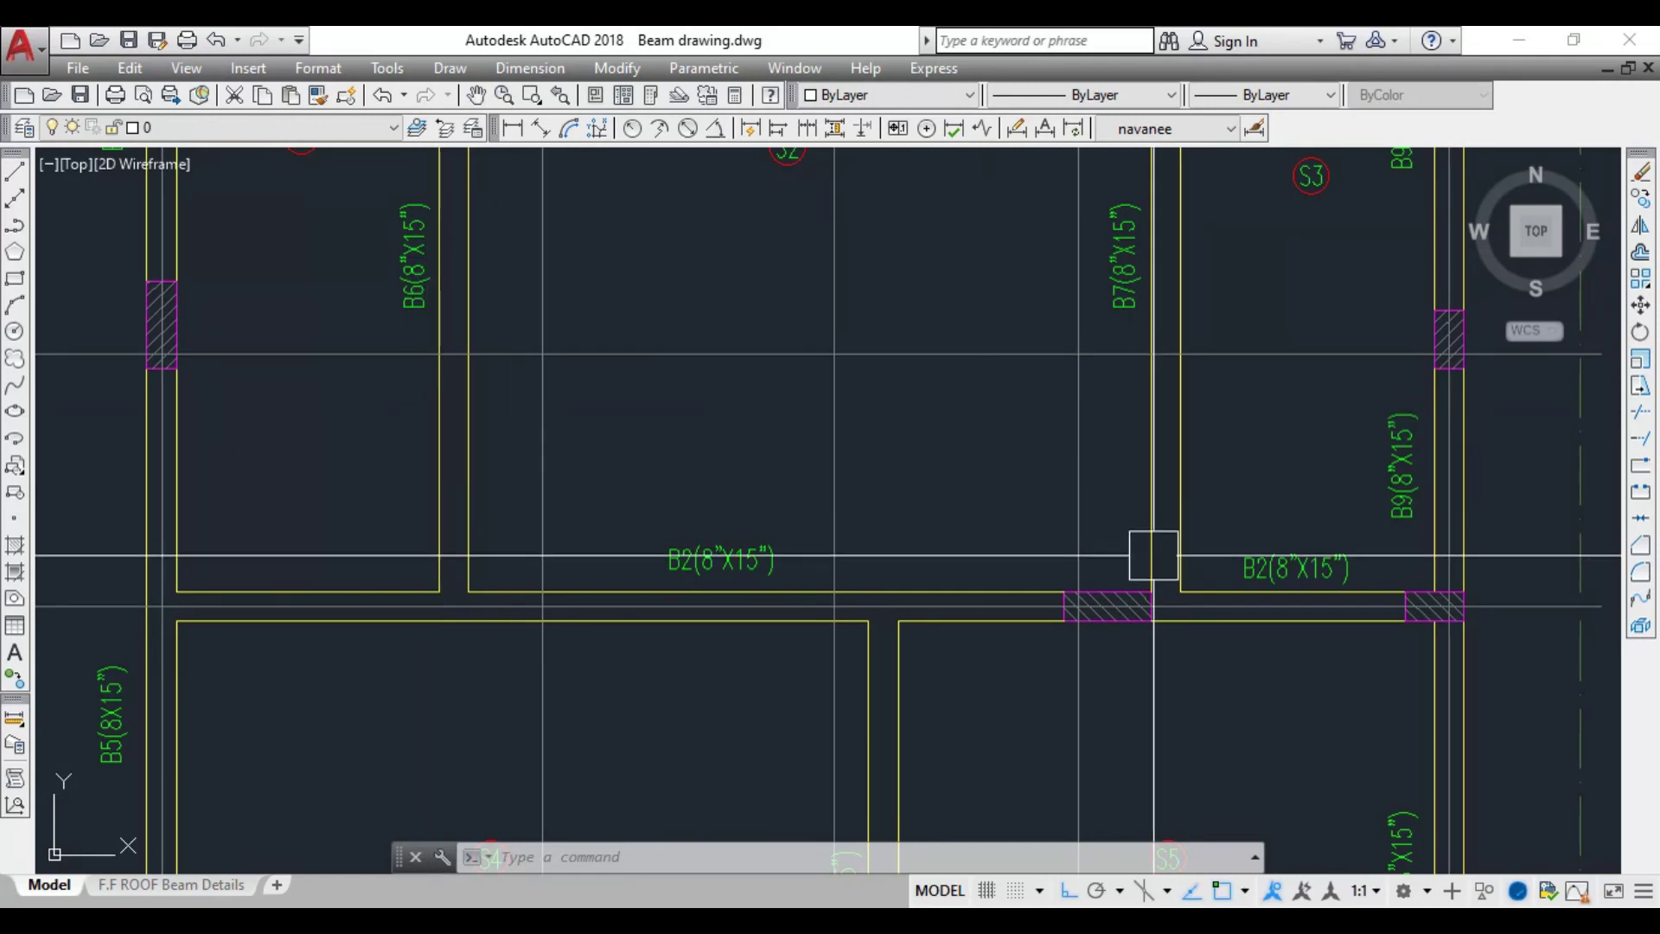
middle_drag(1152, 555, 778, 508)
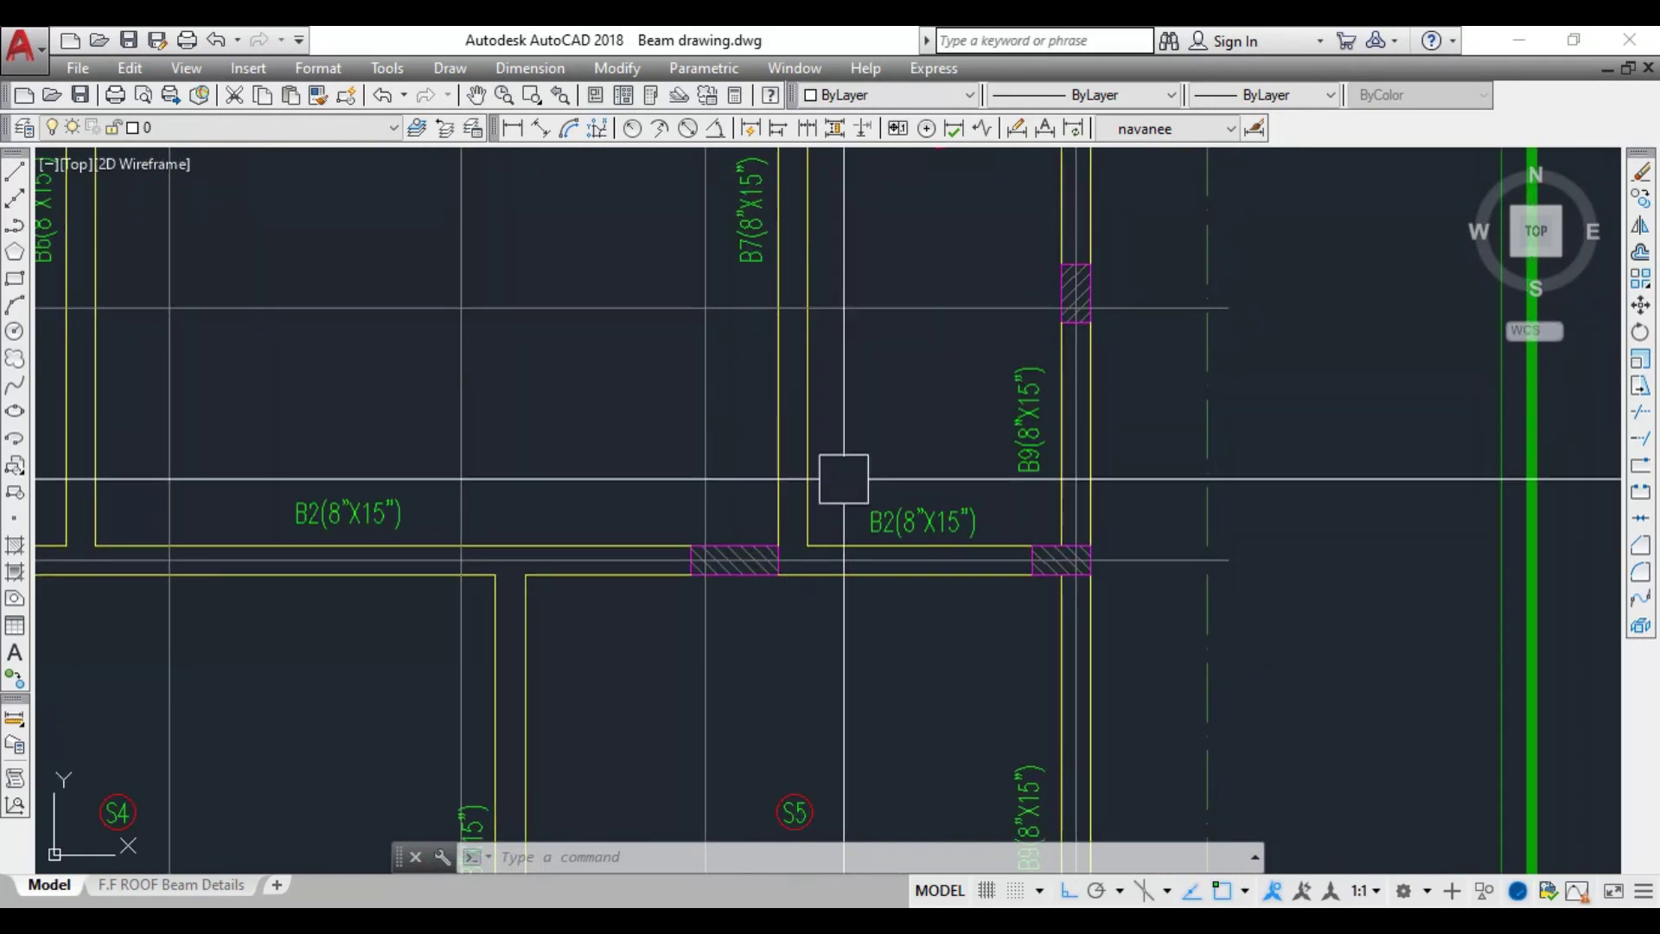
Zoom out and shift the overview toward the beam reinforcement details
scroll(820, 589, down, 6)
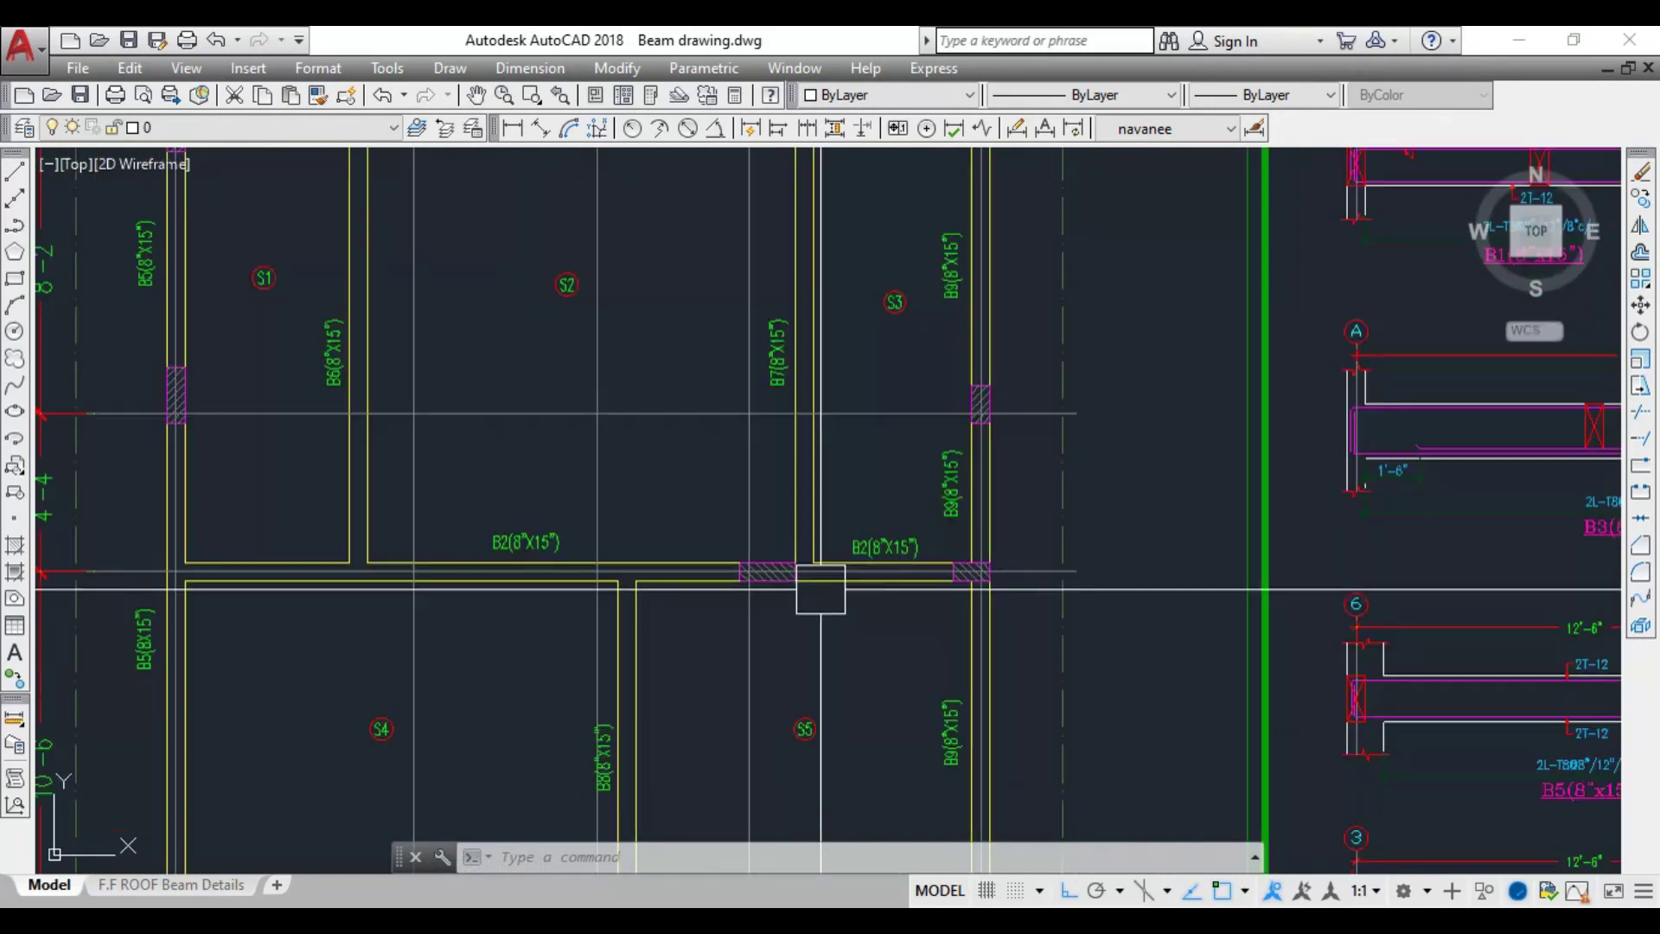
middle_drag(973, 574, 916, 589)
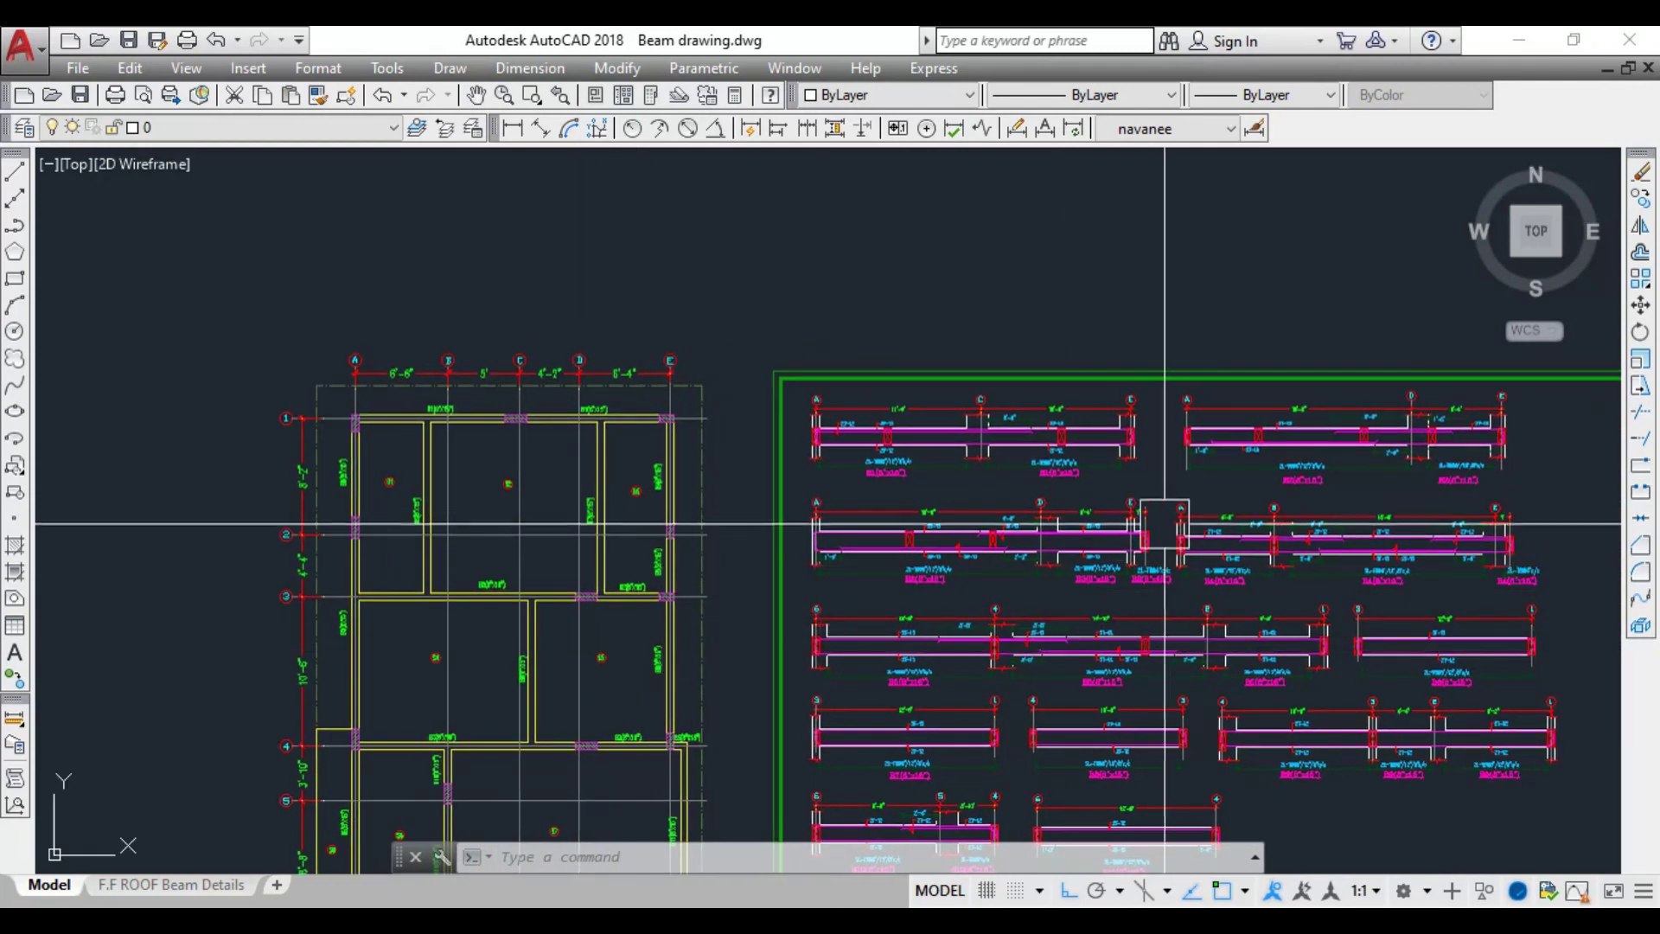
middle_drag(1306, 512, 1153, 523)
scroll(1122, 475, up, 2)
scroll(645, 394, up, 2)
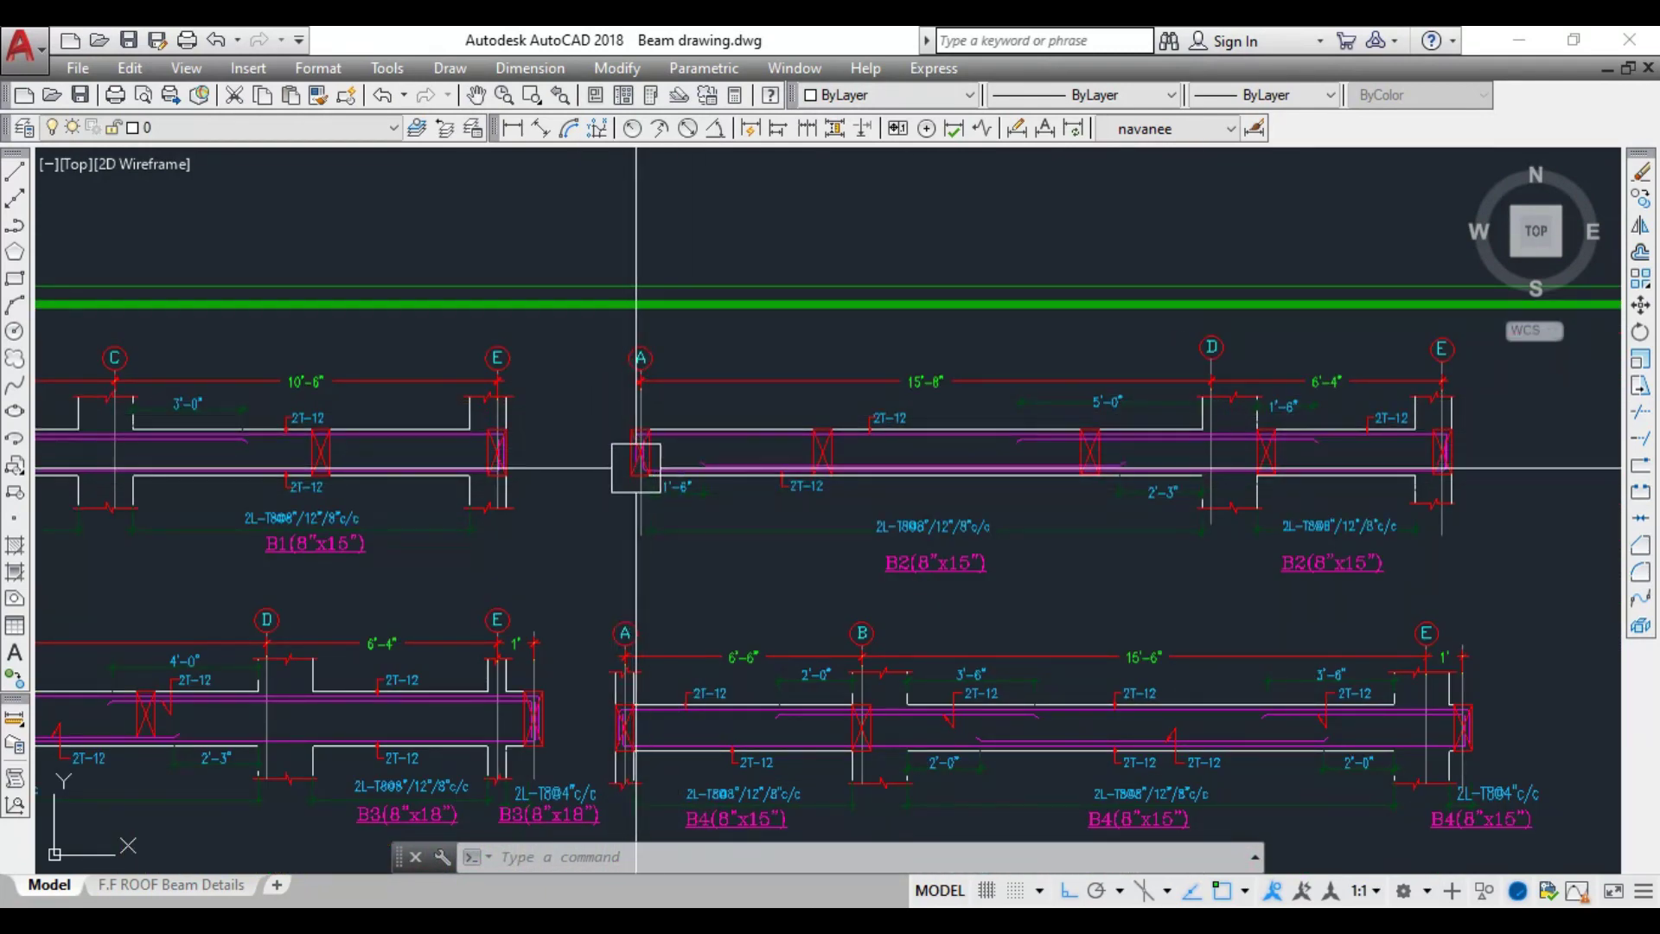
scroll(631, 454, down, 4)
scroll(130, 611, up, 4)
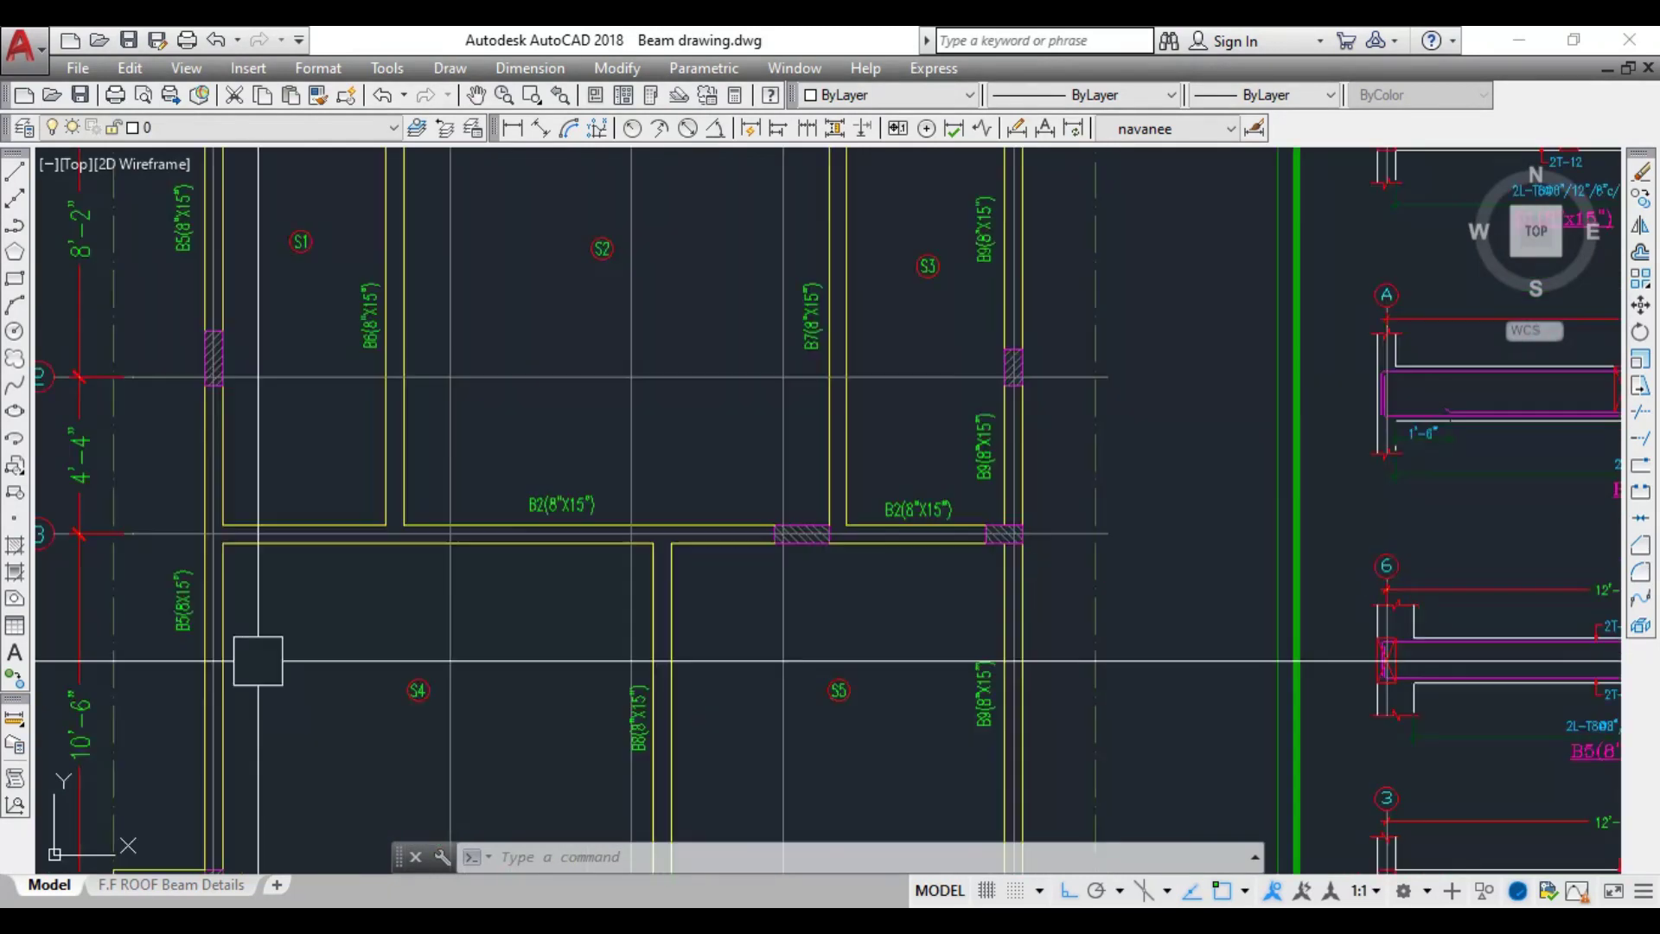
scroll(463, 611, down, 4)
scroll(611, 574, down, 1)
scroll(540, 490, up, 4)
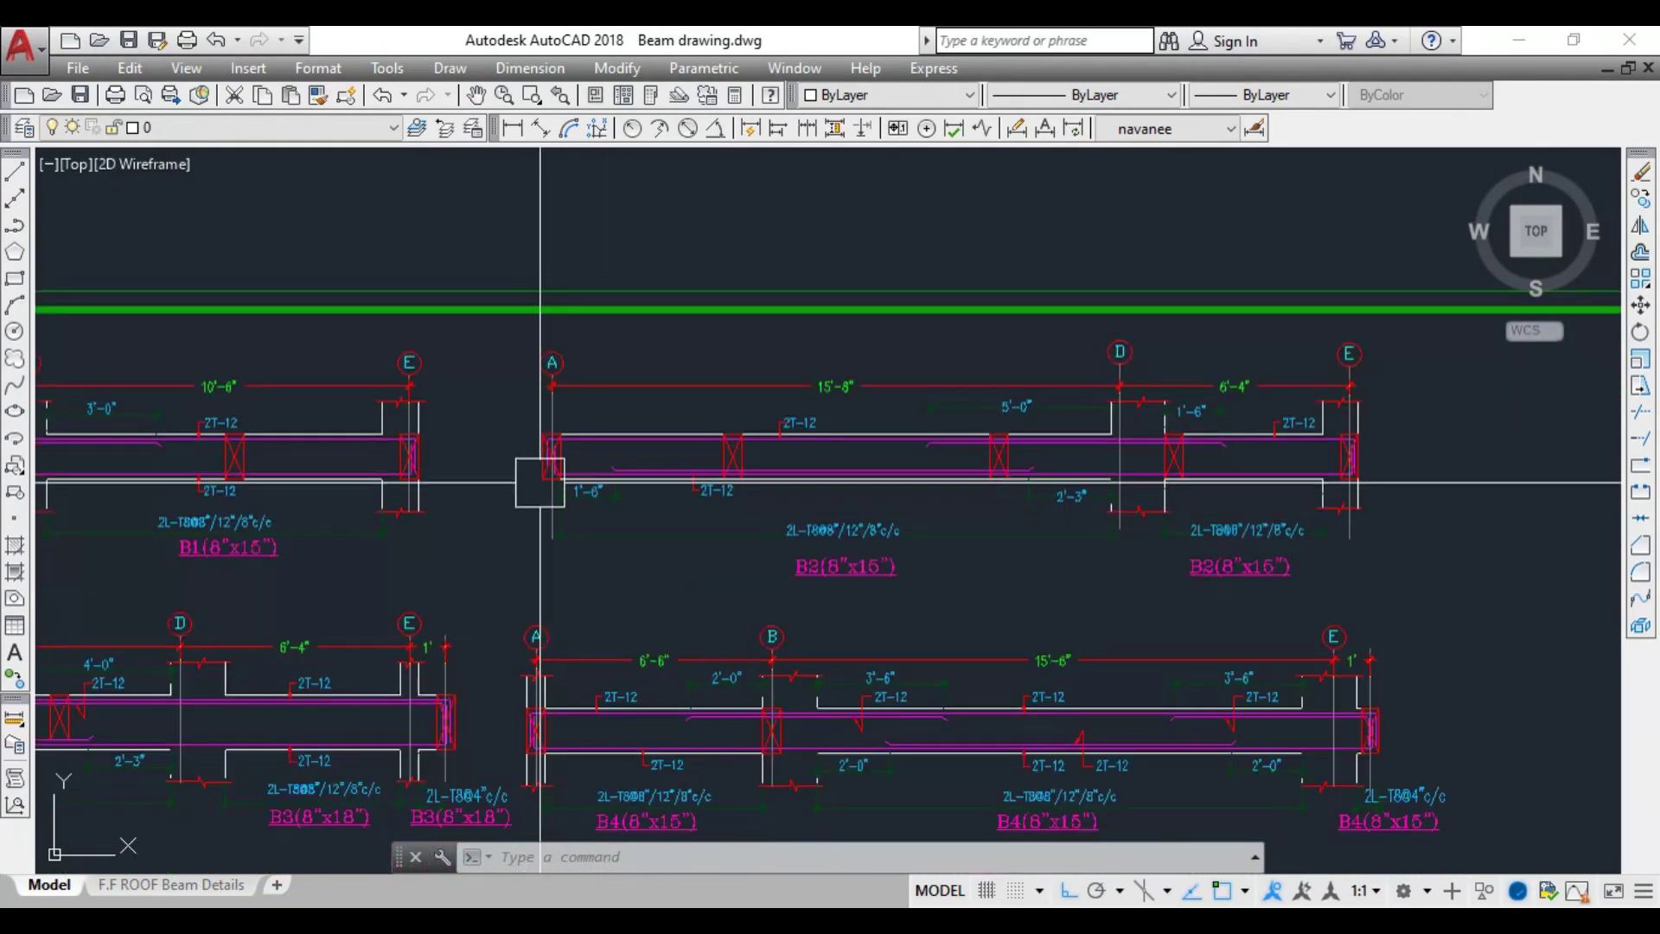
scroll(553, 451, up, 2)
scroll(899, 523, down, 2)
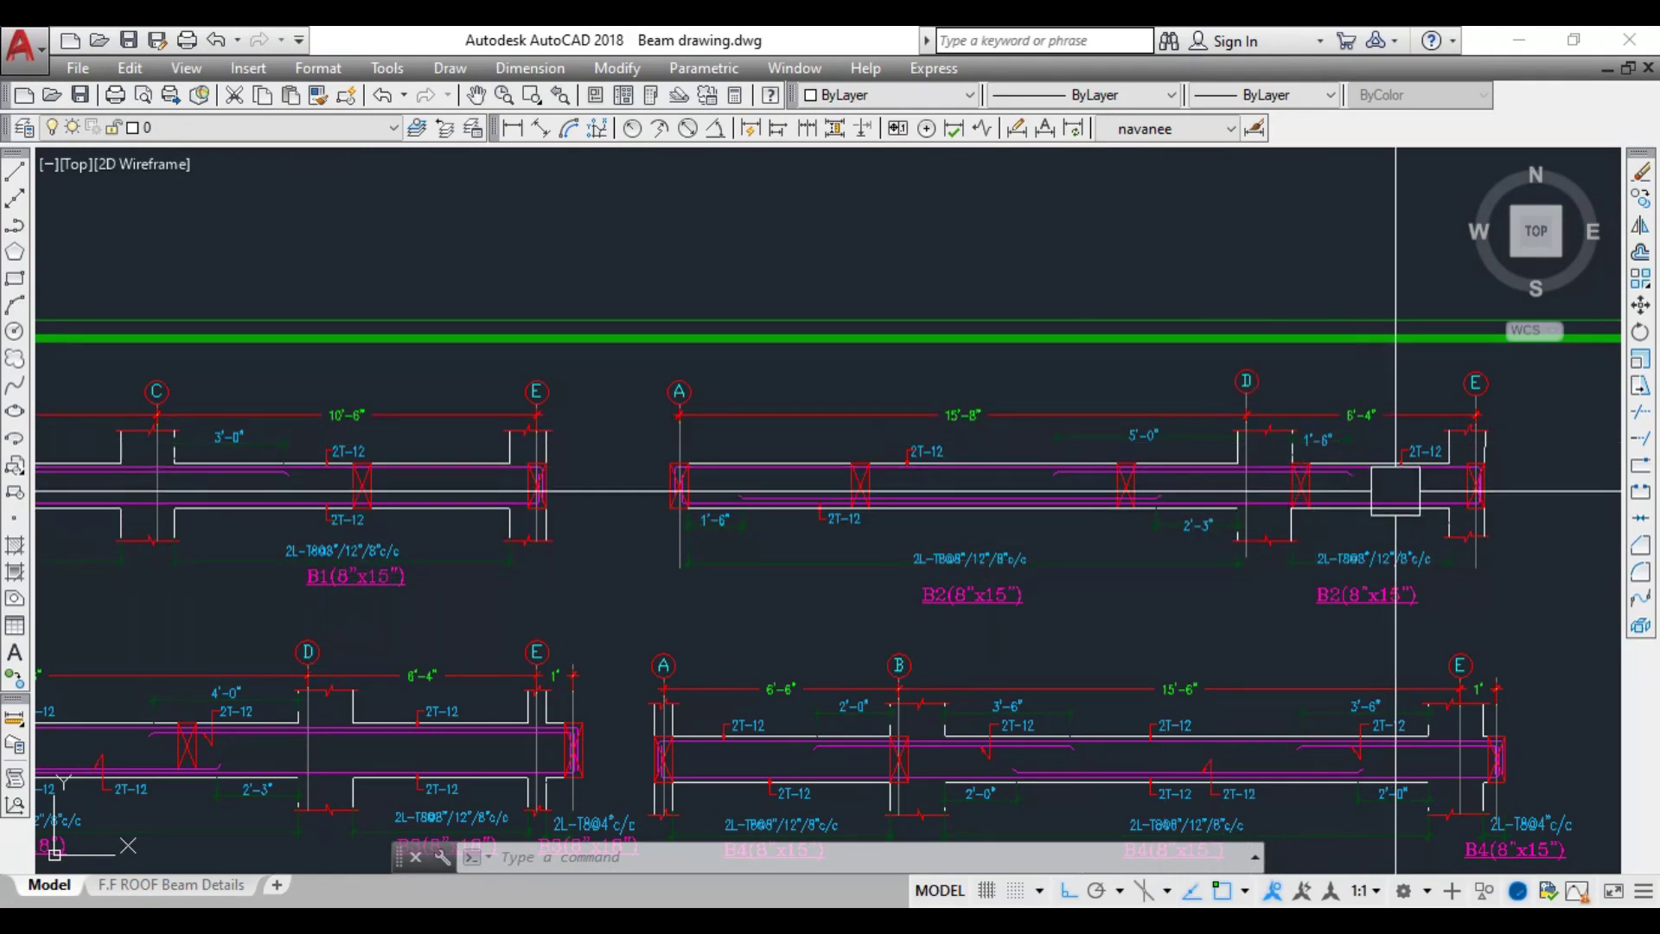
scroll(1345, 515, down, 1)
scroll(1271, 523, up, 4)
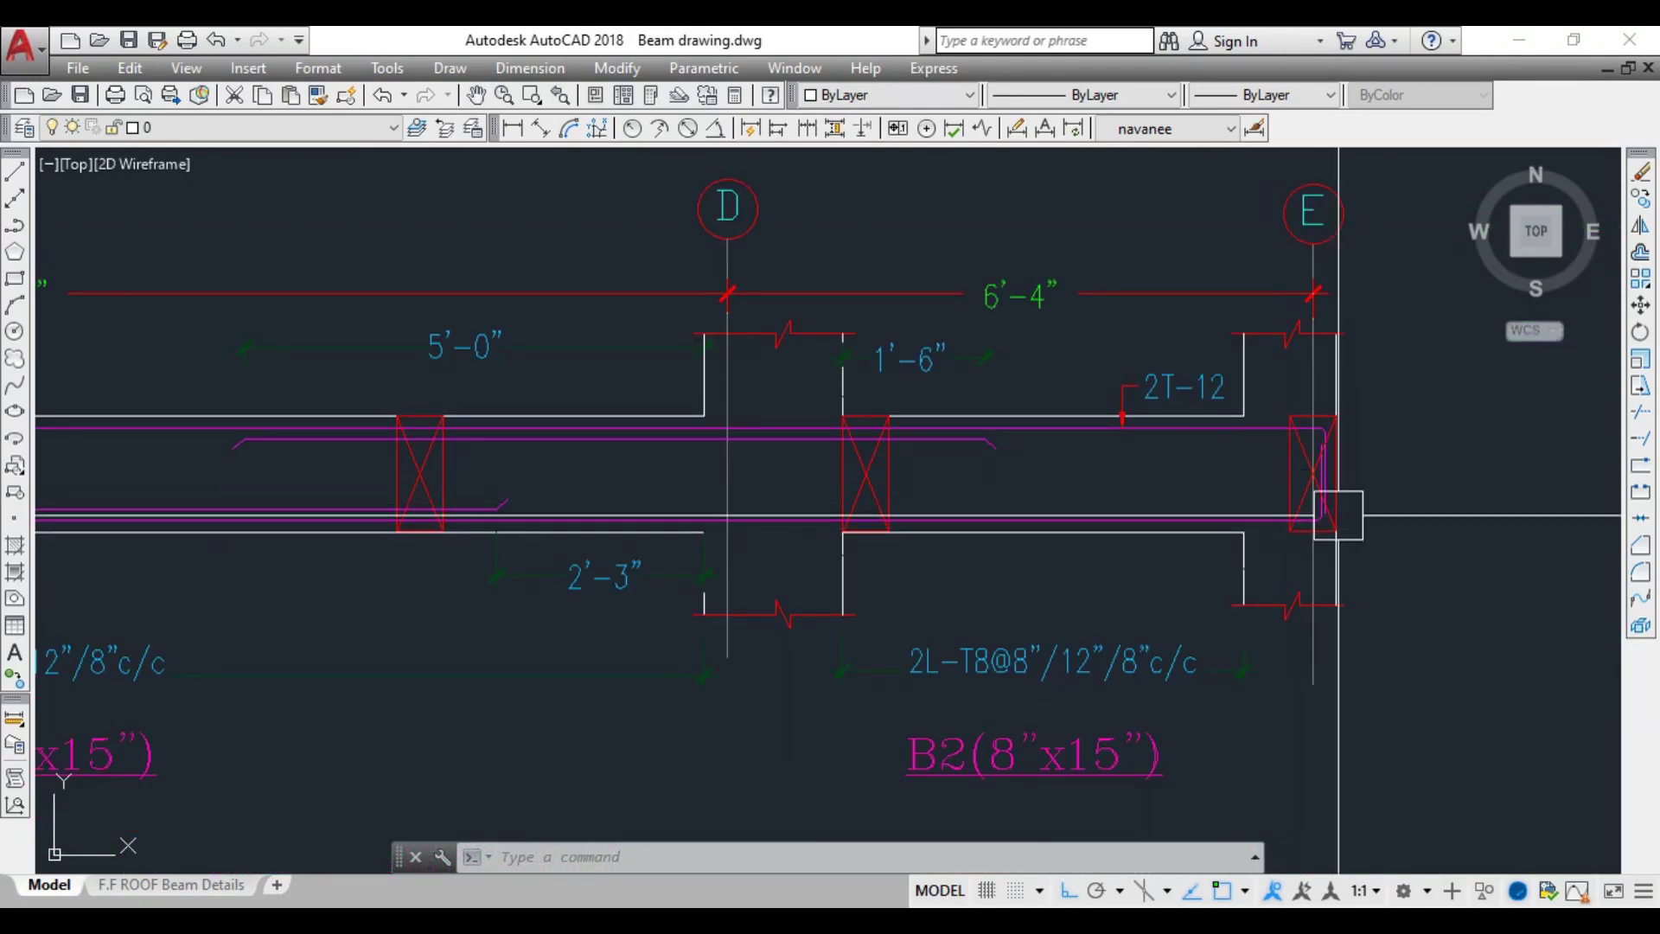
scroll(1323, 506, down, 8)
scroll(403, 494, up, 2)
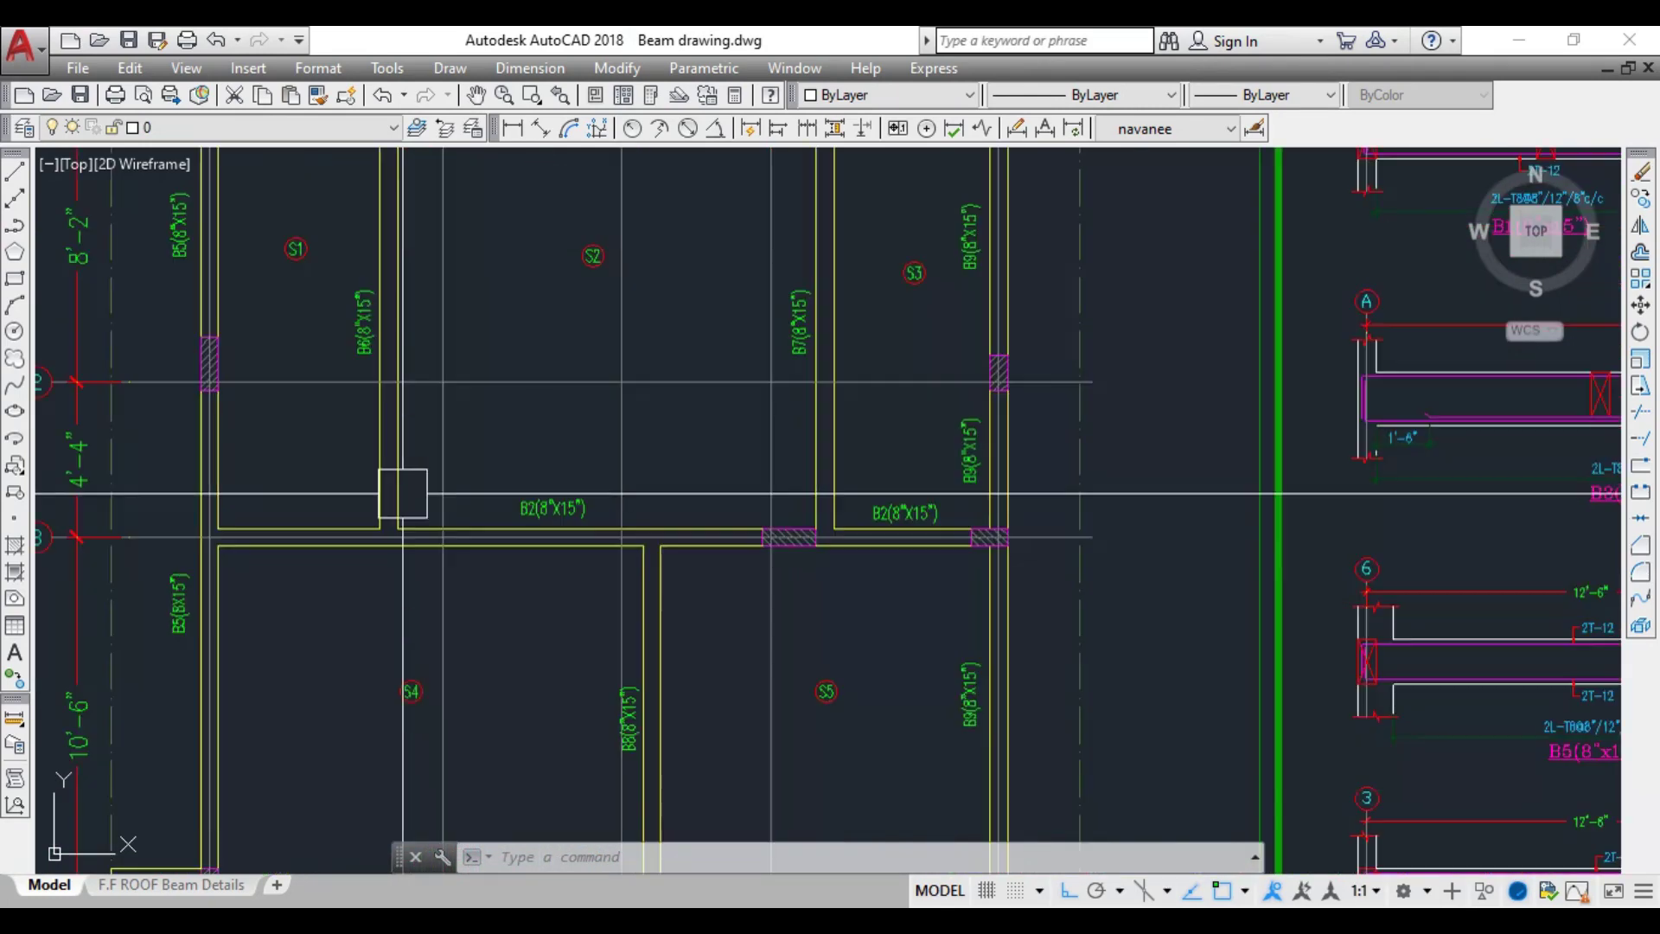
scroll(403, 494, up, 4)
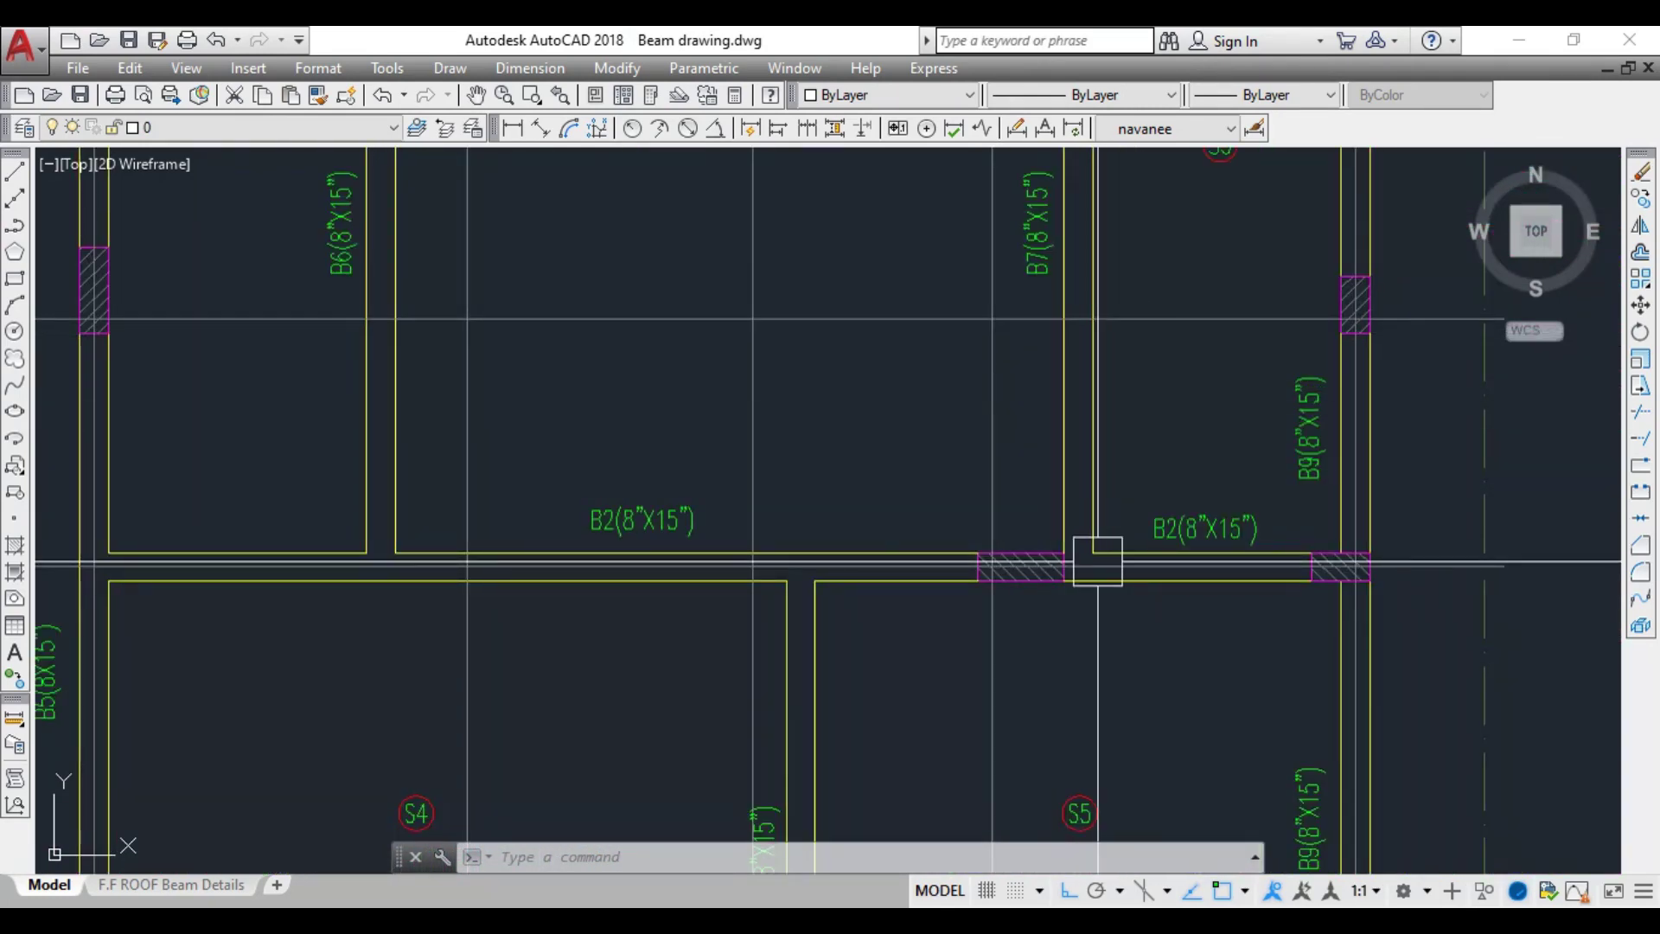
Follow B2 on the plan, then zoom in on the B2(8"x15") detail with its 2T-12 bars
middle_drag(1017, 681, 971, 374)
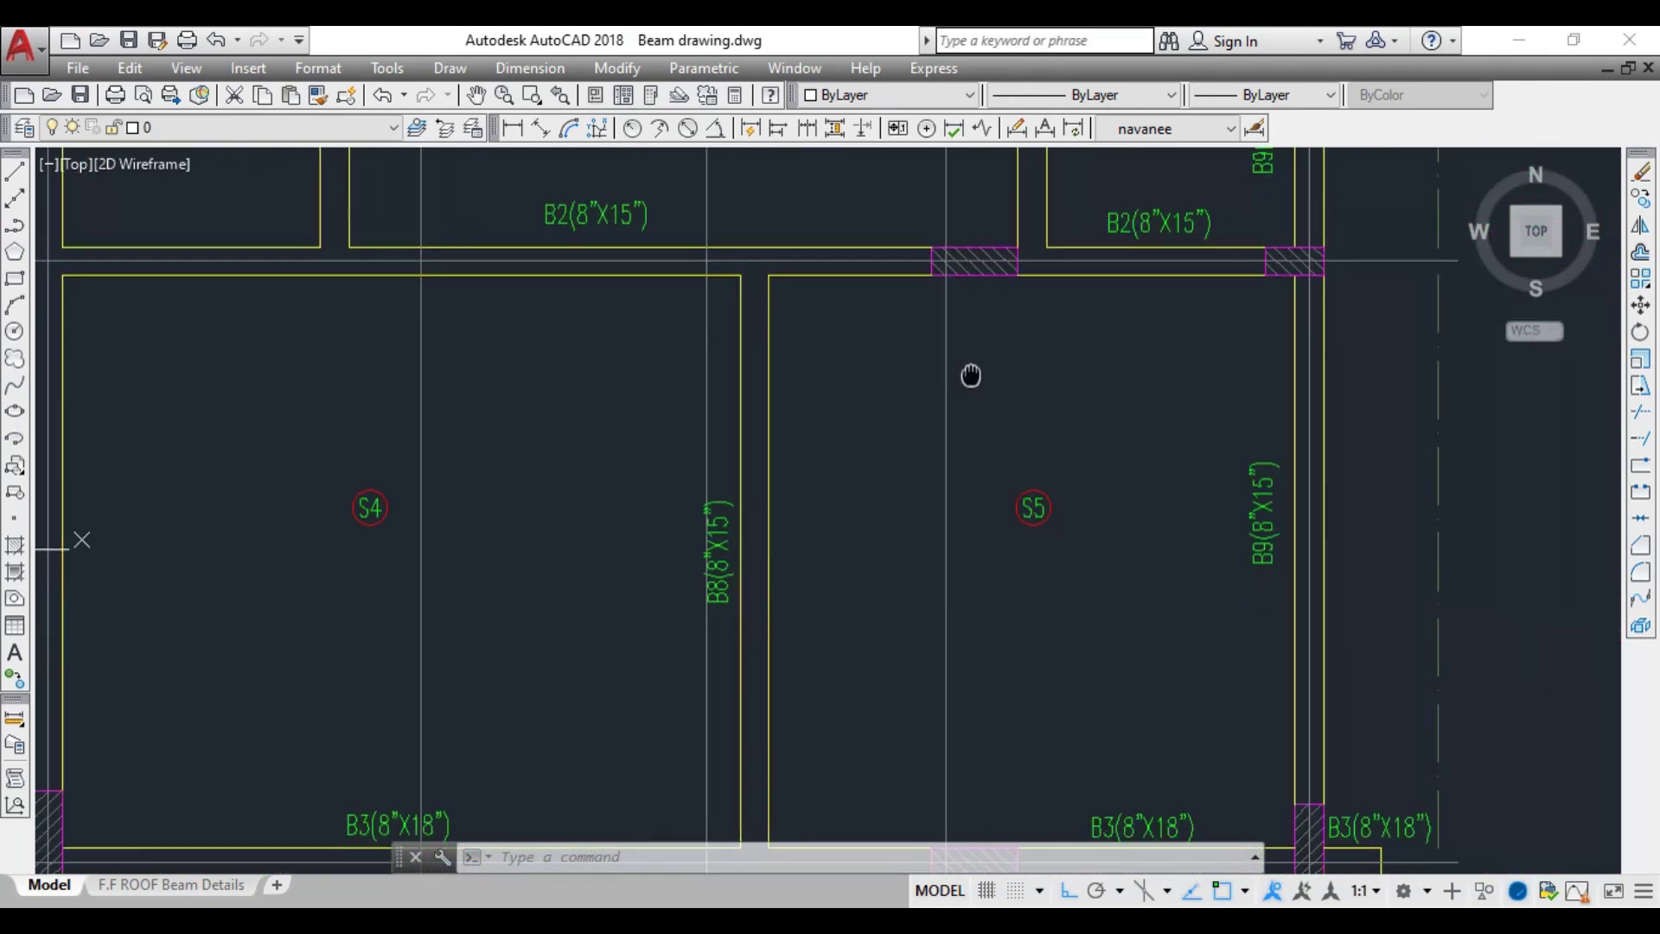
middle_drag(781, 288, 781, 449)
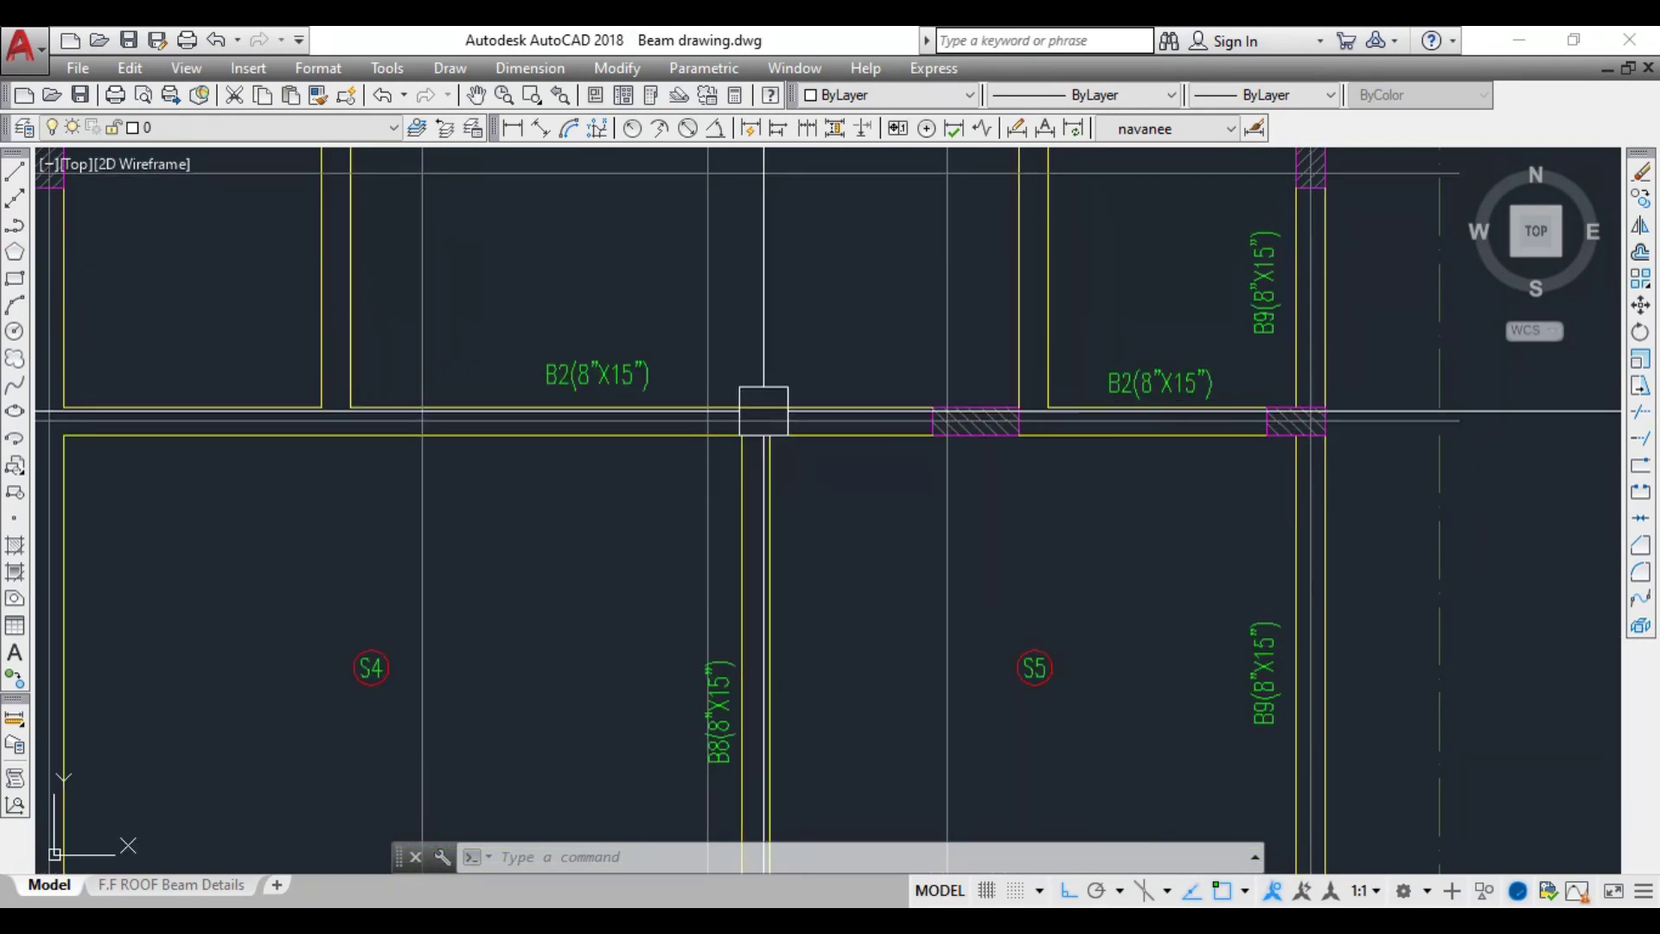
scroll(715, 456, down, 4)
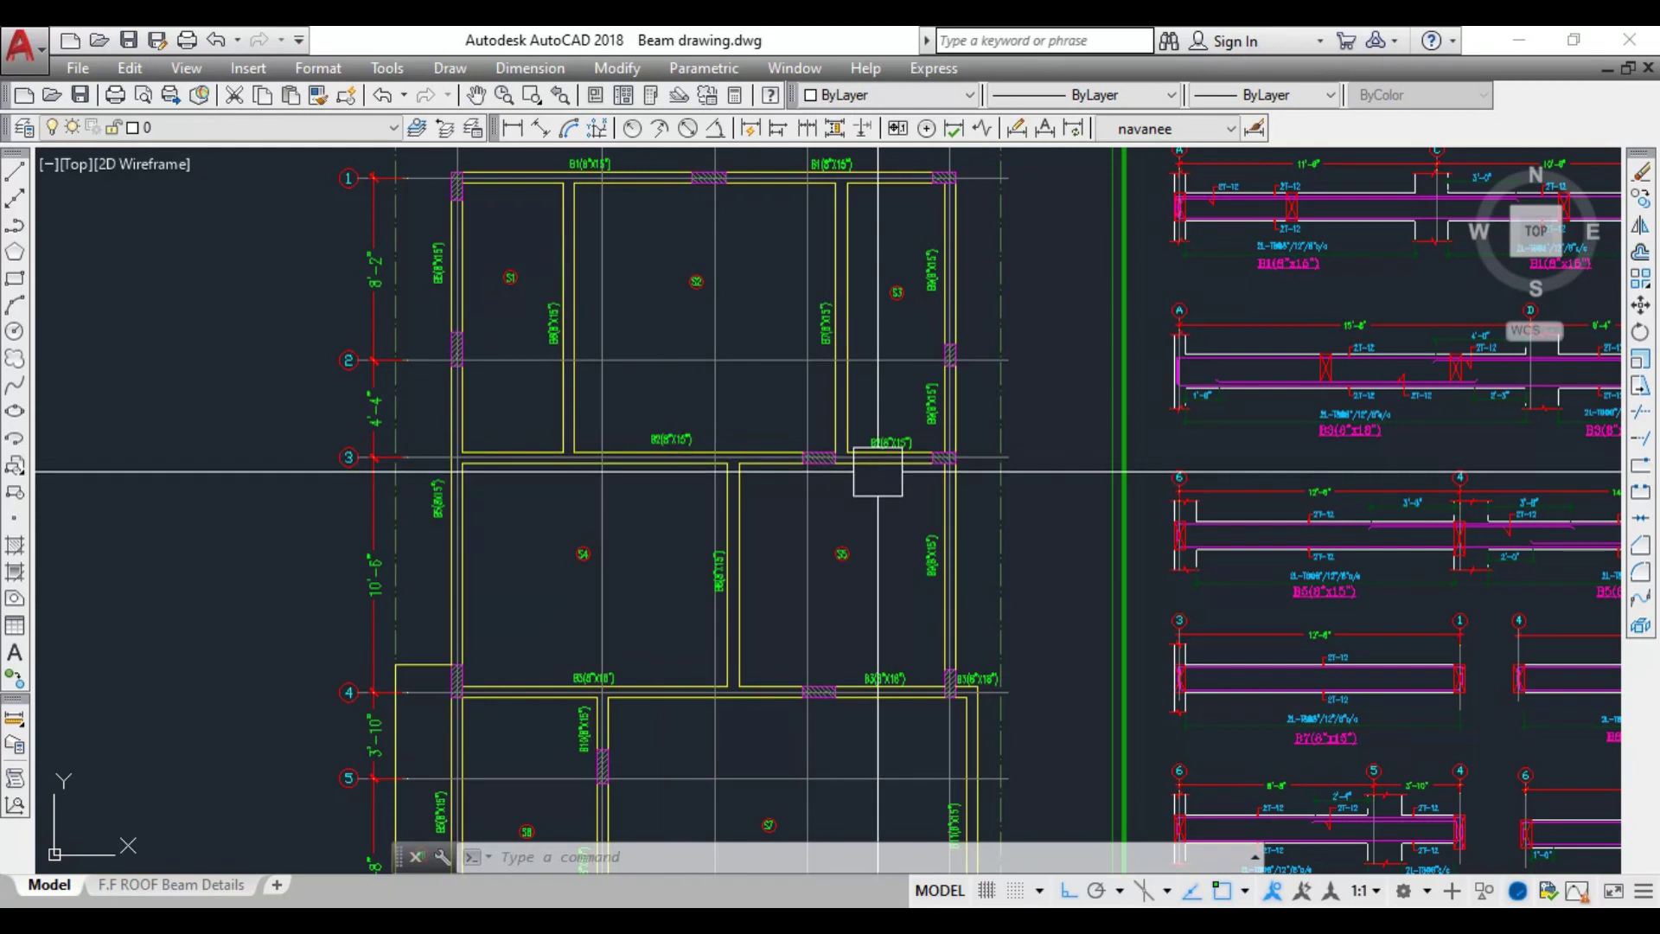
mouse_move(670, 452)
scroll(692, 463, down, 4)
scroll(893, 501, up, 6)
mouse_move(820, 509)
middle_down()
mouse_move(745, 567)
mouse_move(685, 569)
middle_up()
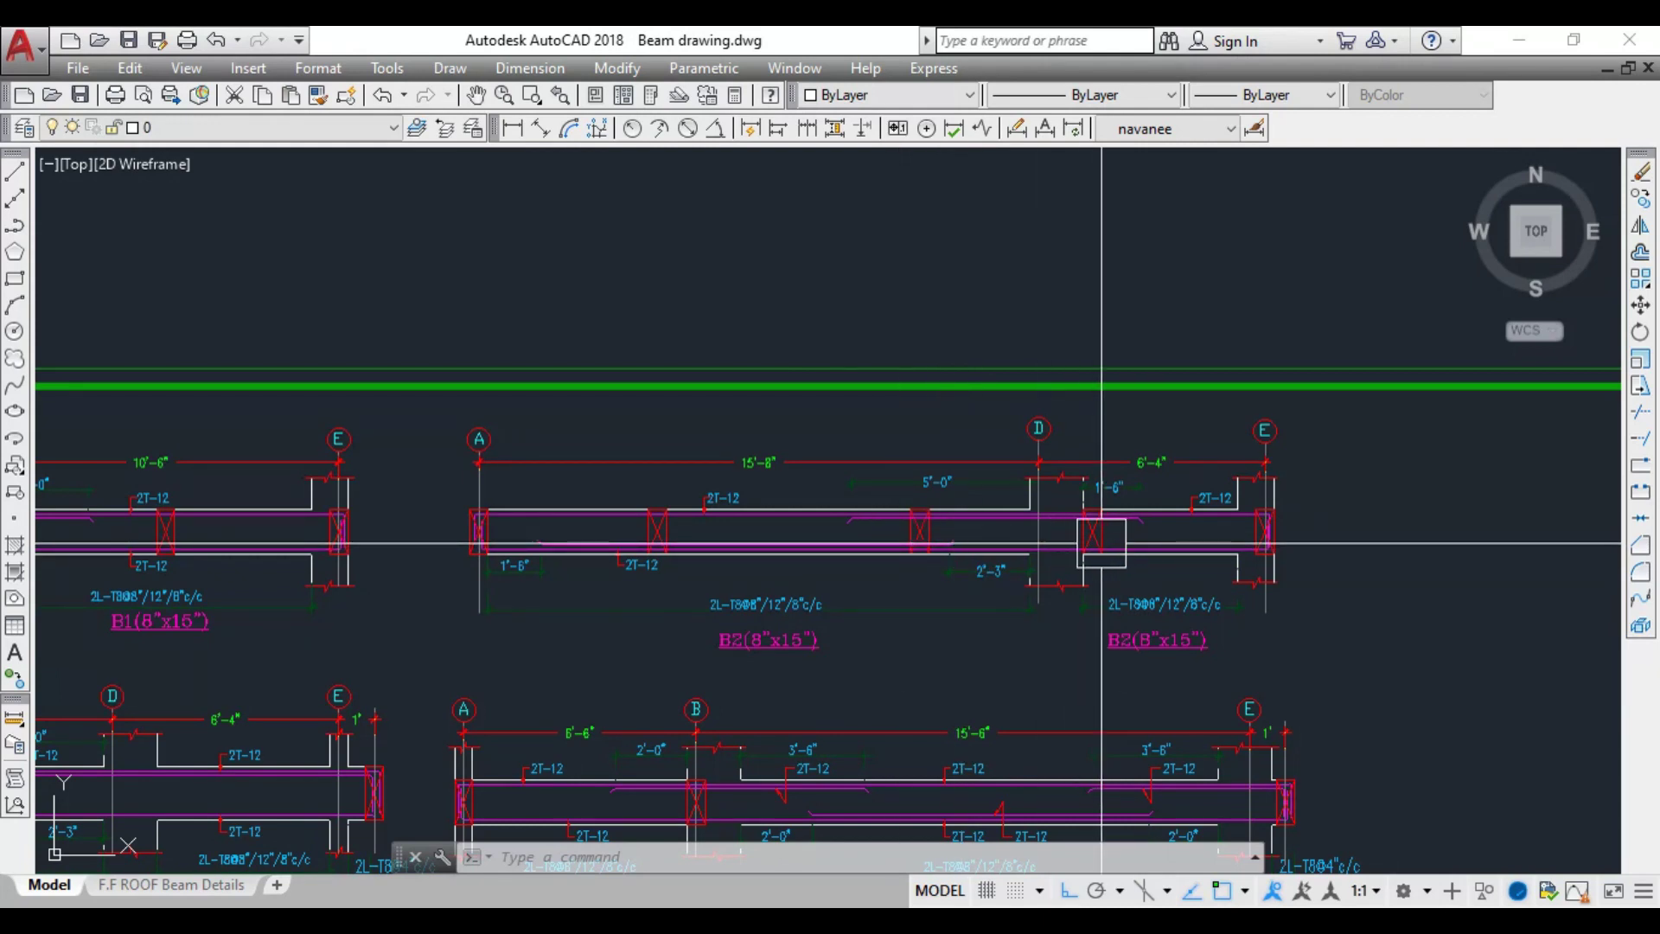
scroll(779, 560, up, 2)
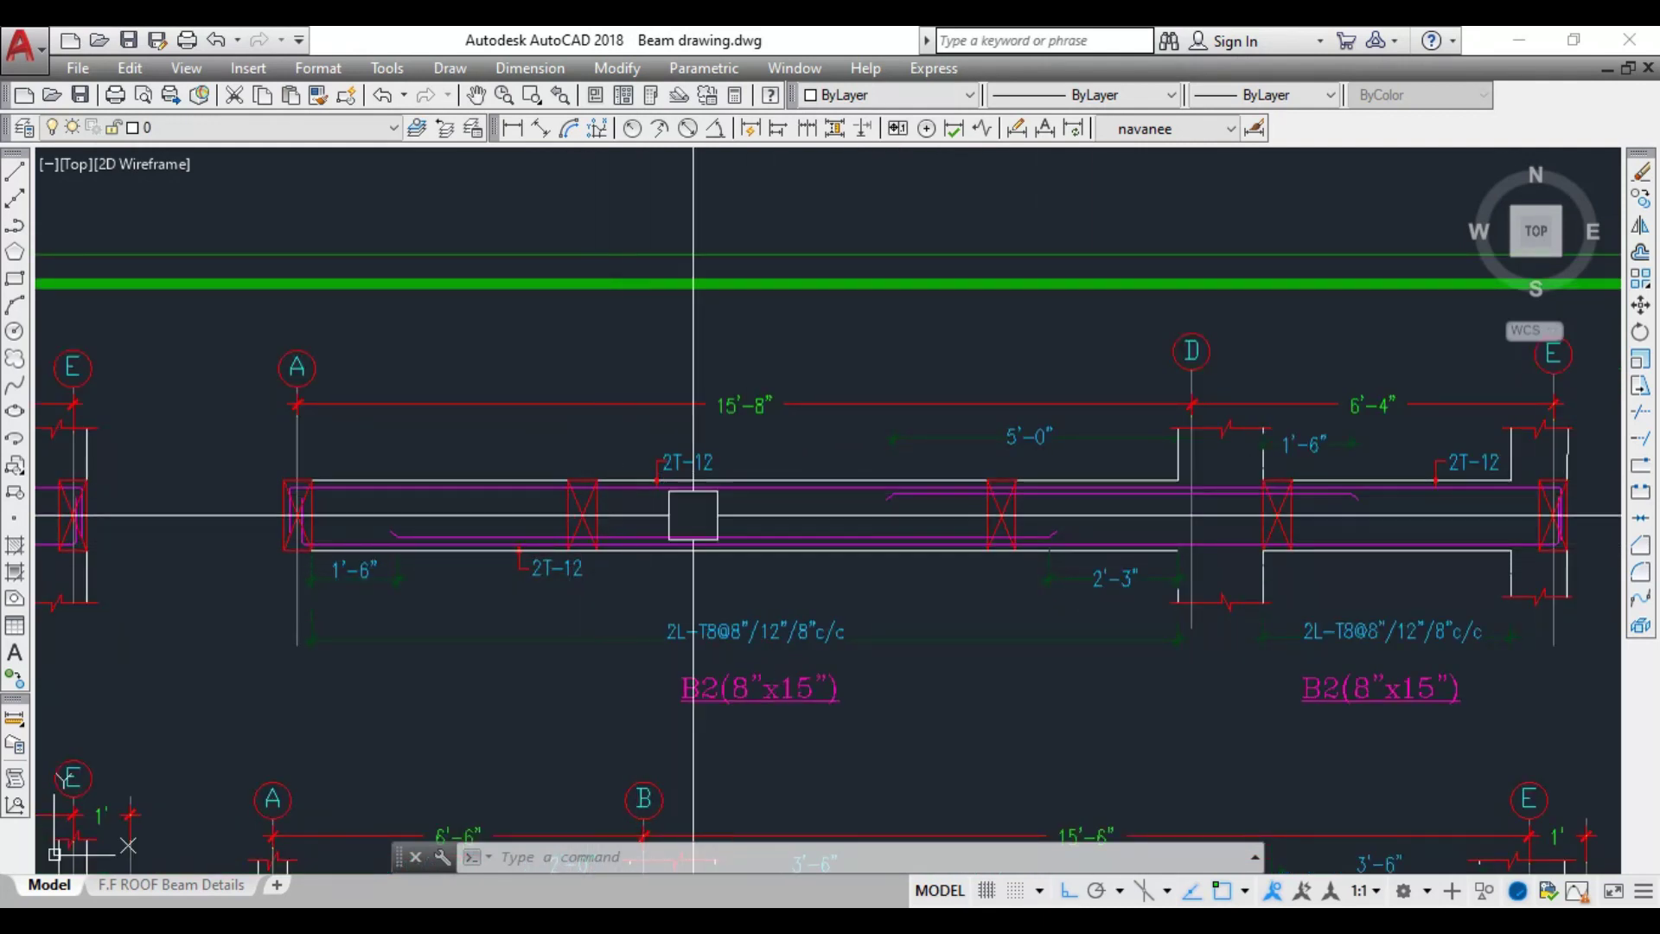
scroll(695, 525, up, 2)
scroll(760, 504, down, 2)
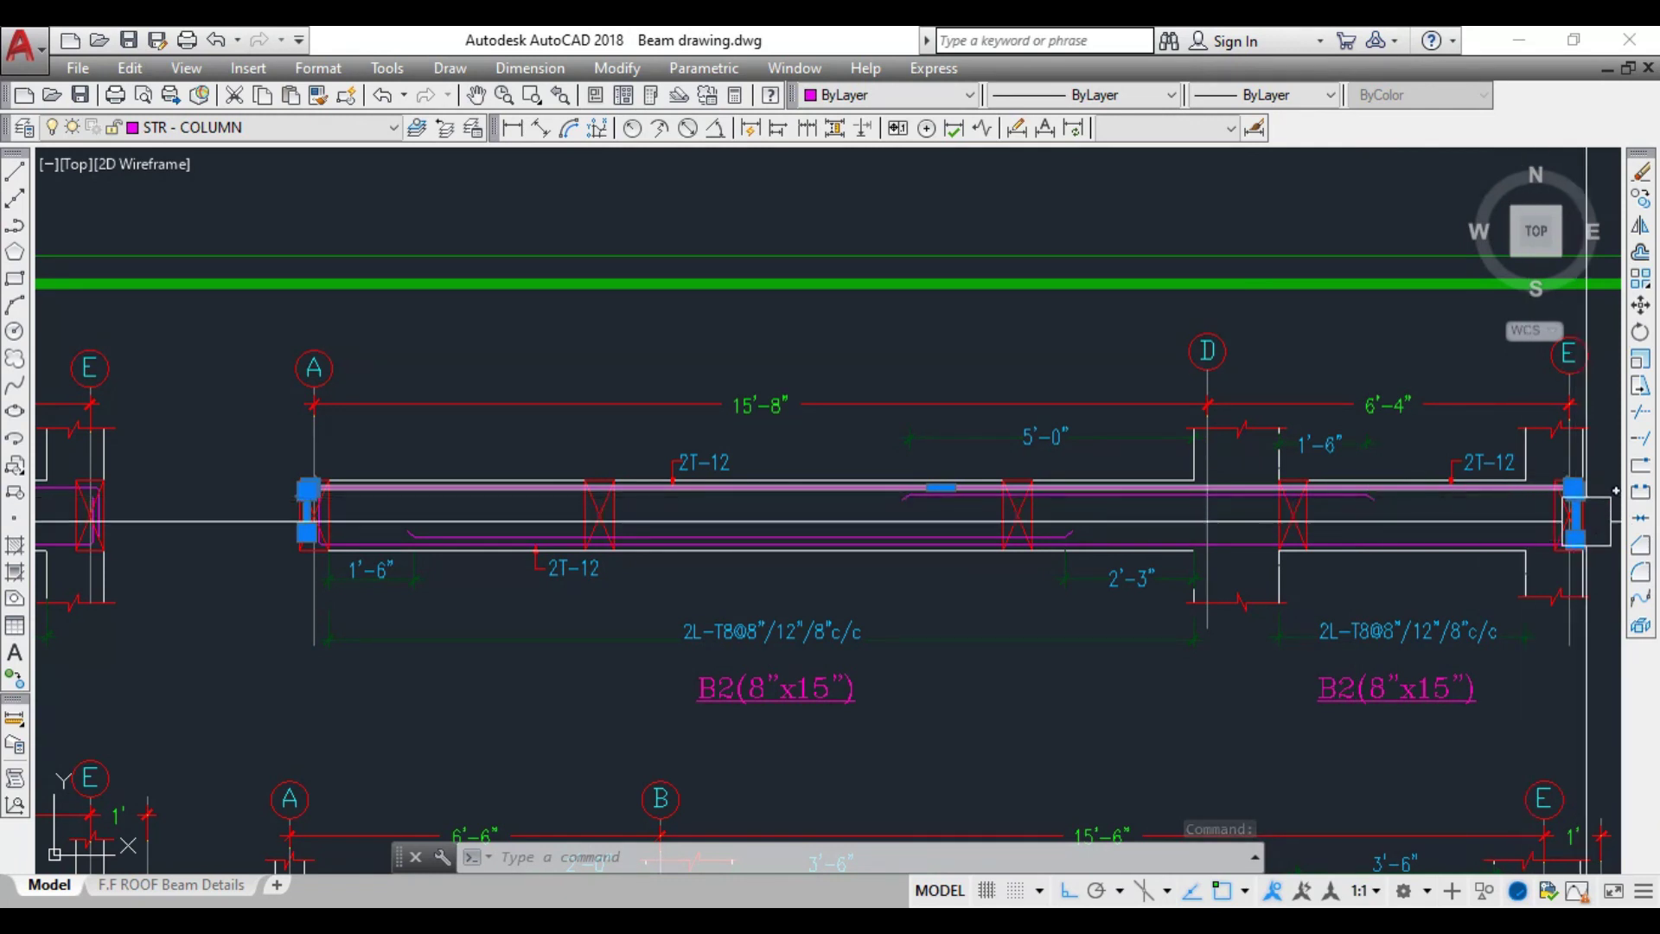
Pick a magenta bar in the B2 detail, pan along it, then deselect it
scroll(677, 475, up, 4)
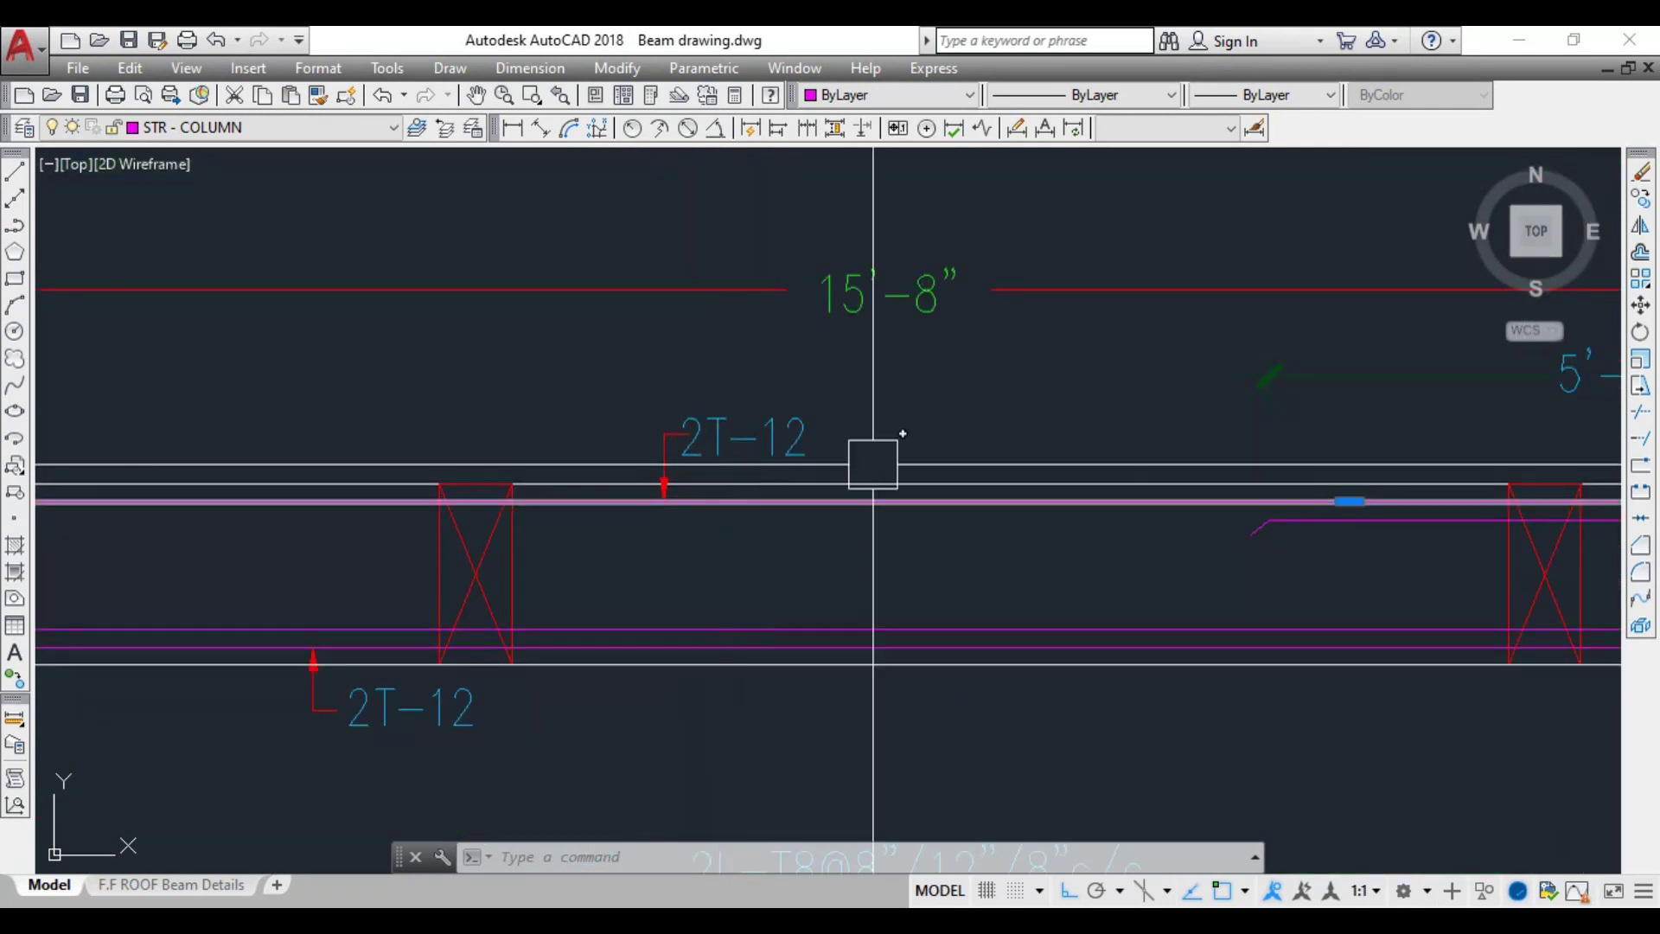
key(Escape)
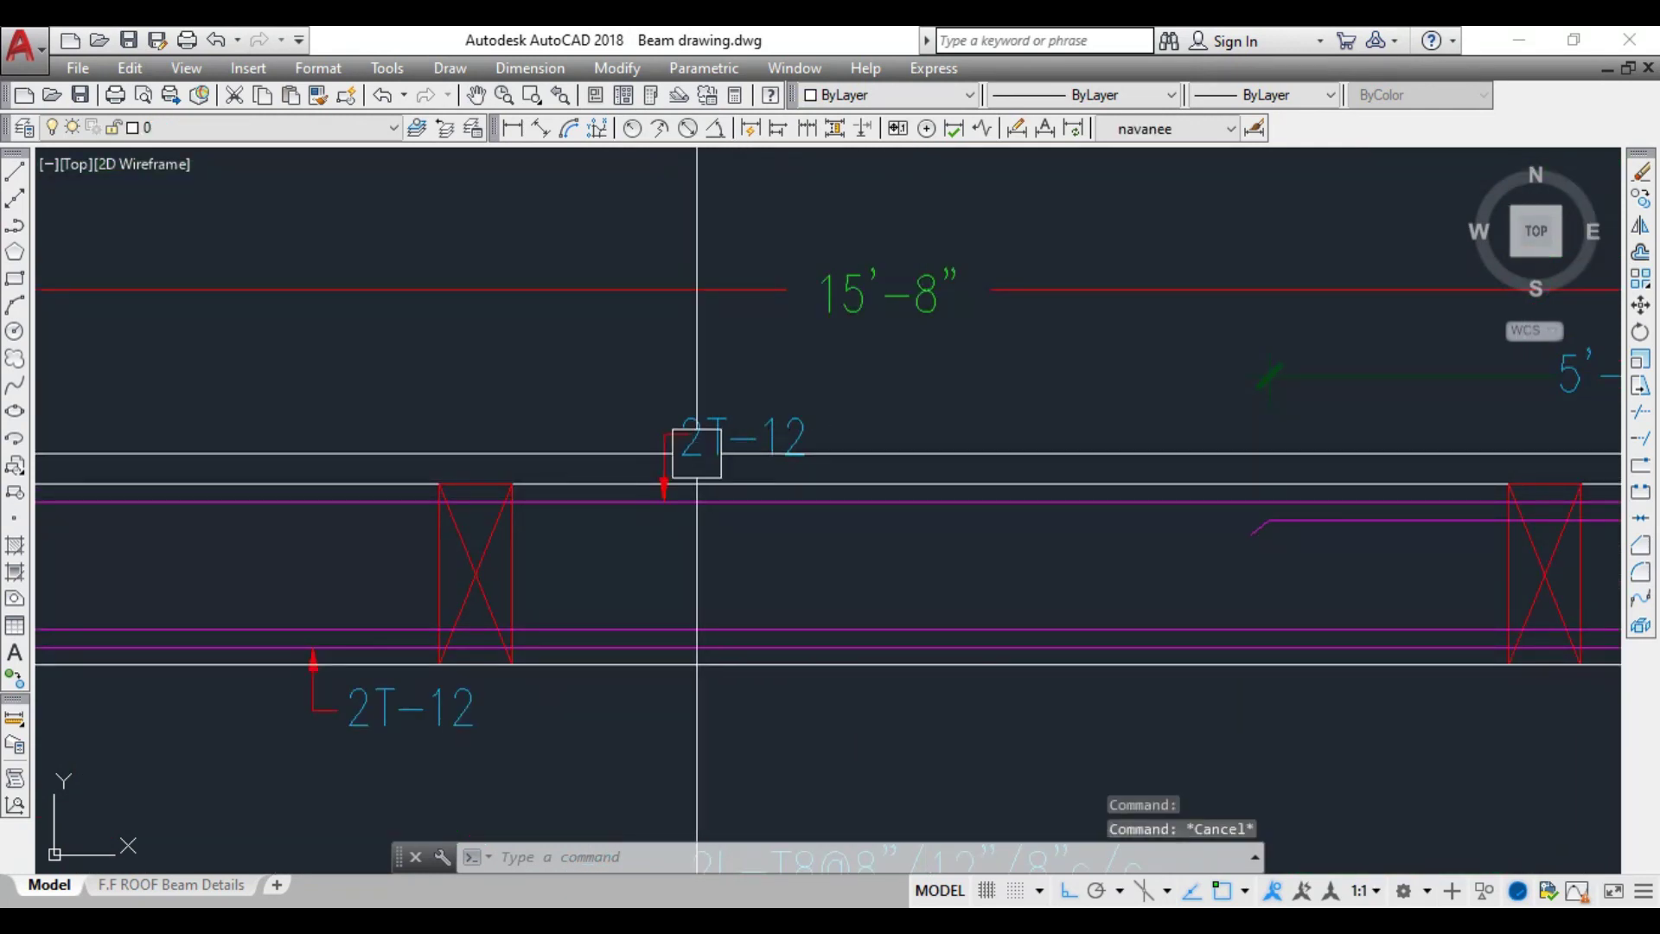
scroll(974, 537, down, 3)
scroll(1080, 518, up, 3)
click(1124, 490)
middle_drag(1205, 567, 962, 579)
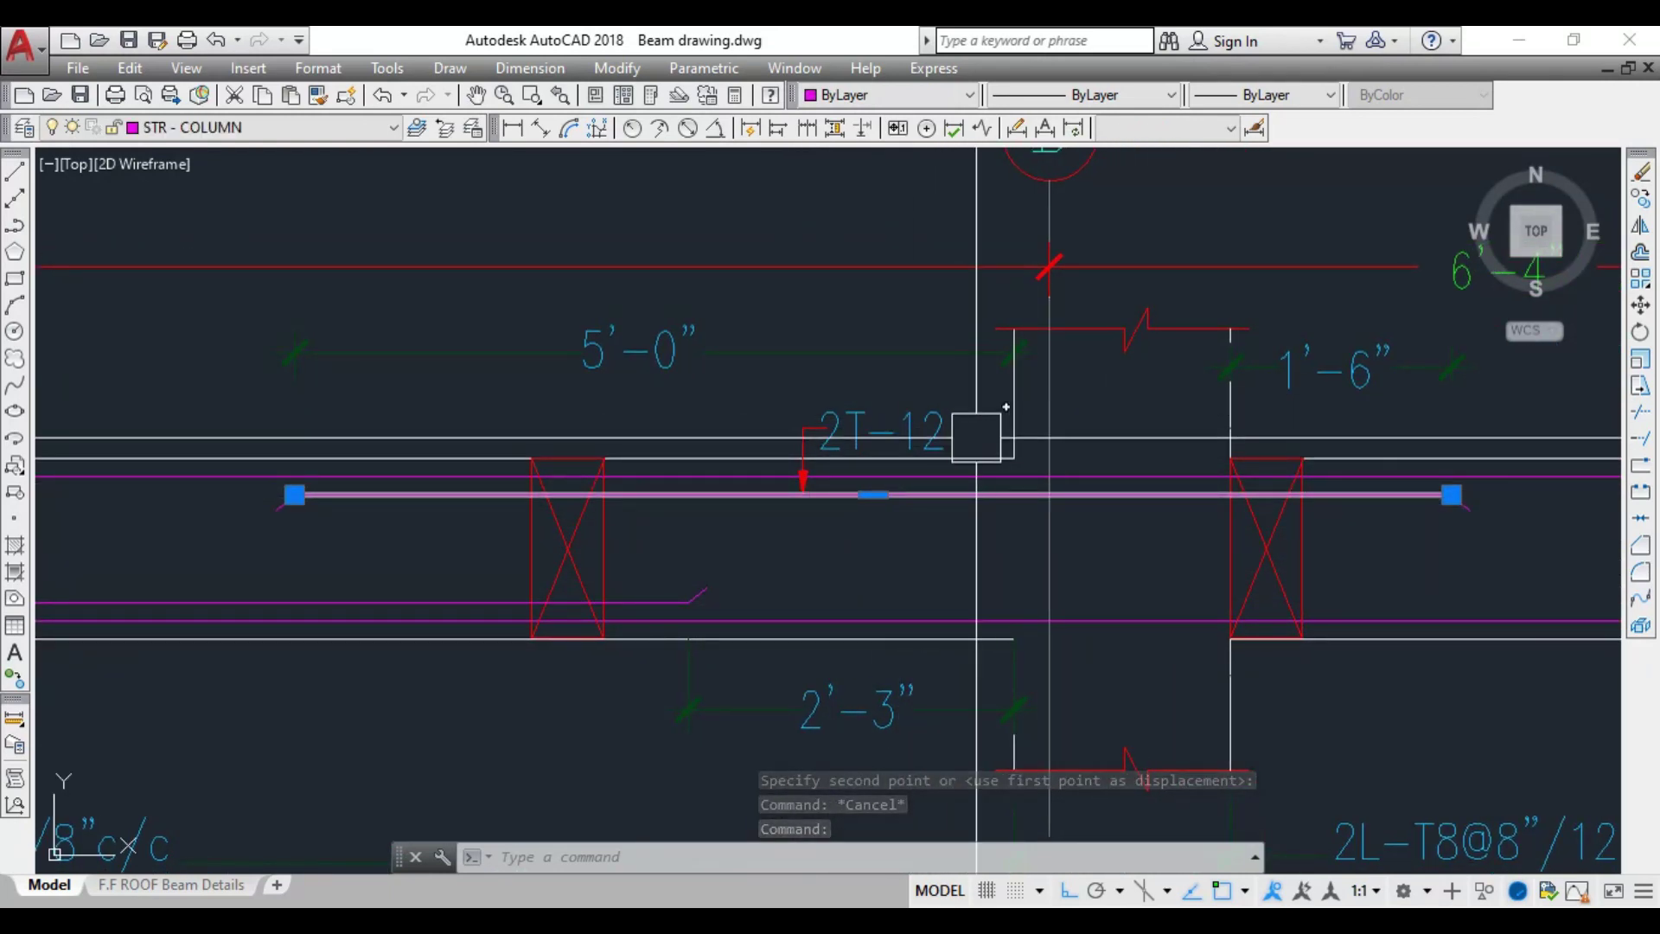
scroll(976, 436, down, 2)
scroll(839, 473, up, 6)
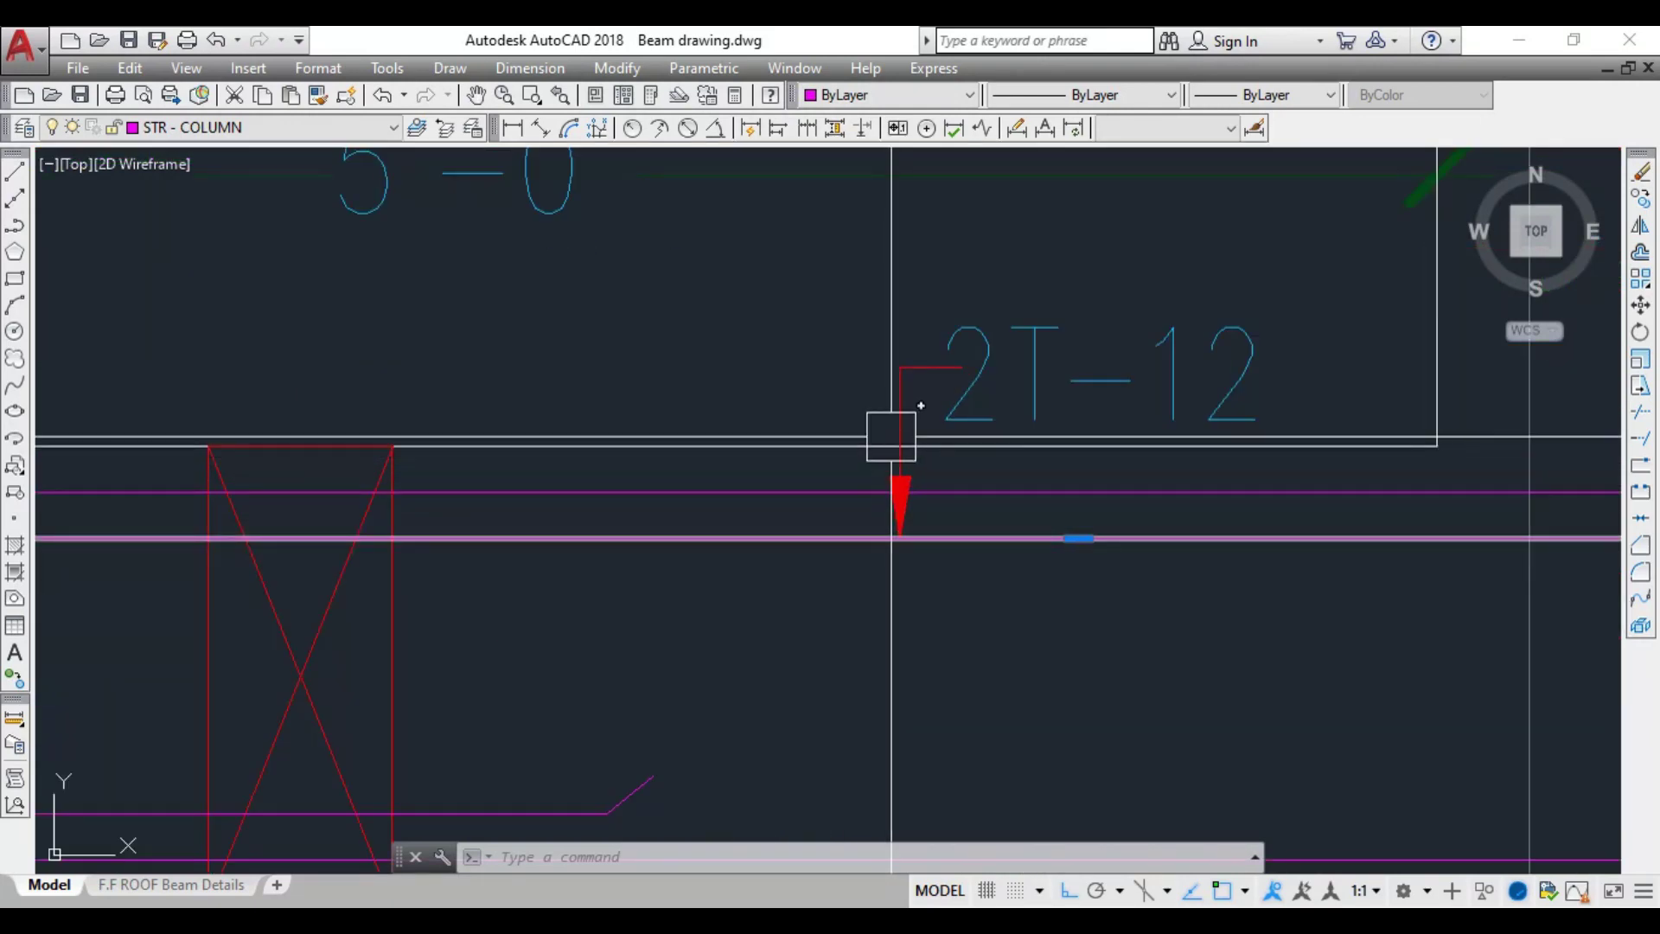
scroll(1029, 396, down, 4)
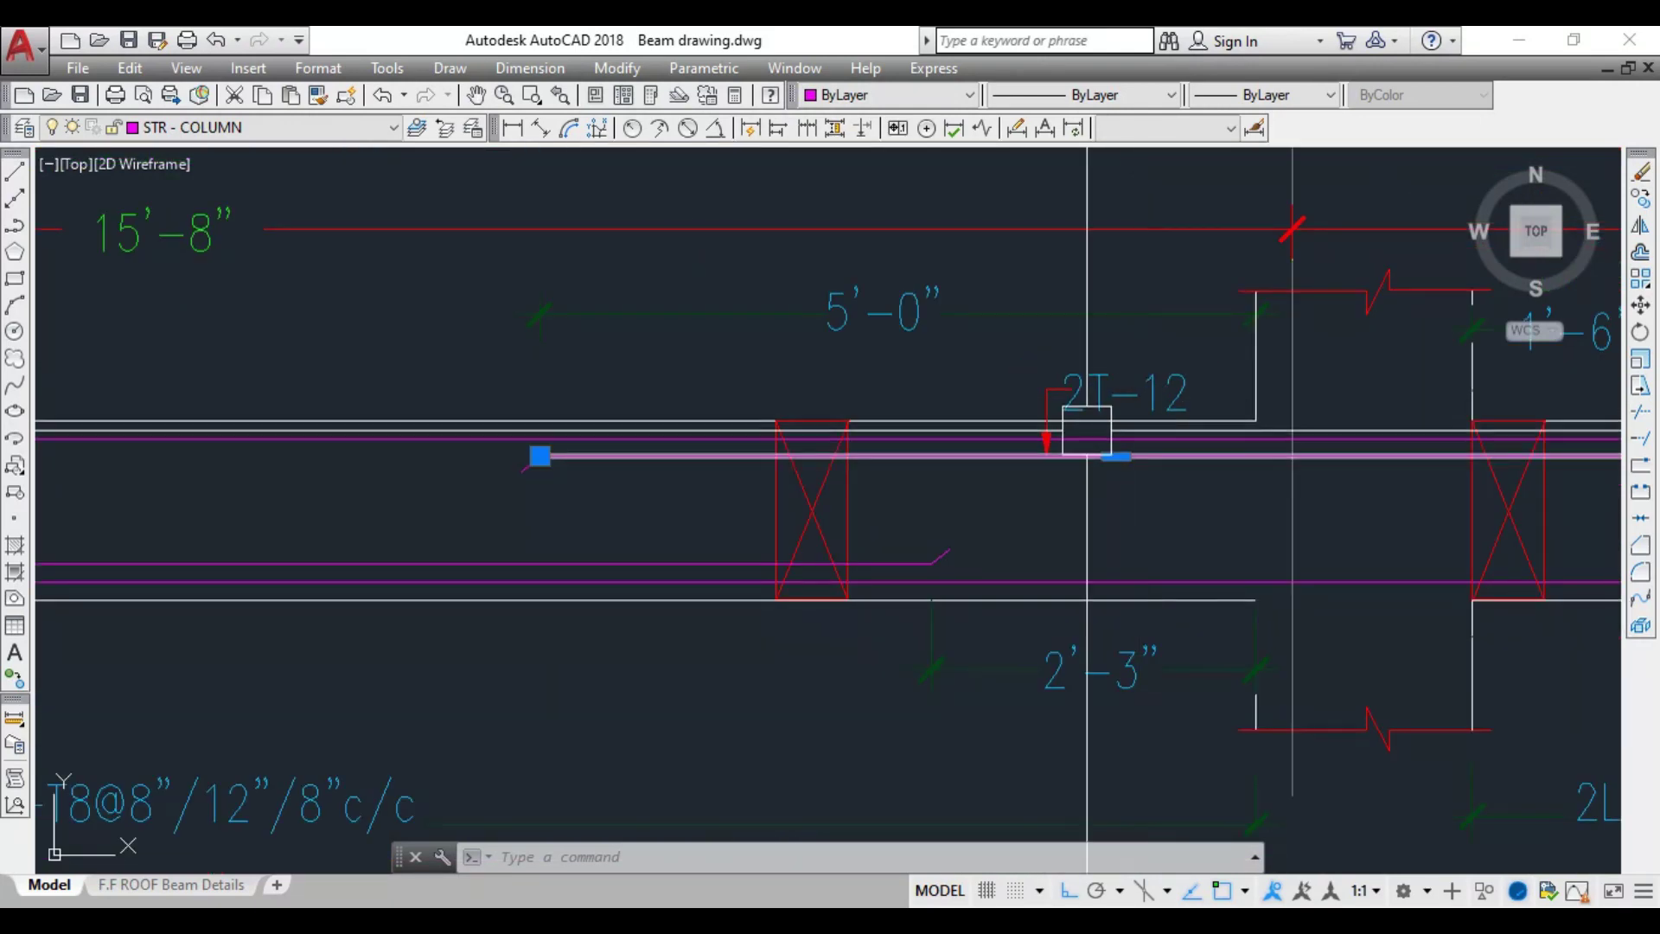
key(Escape)
Reframe the whole B2 detail and select its bottom bar running from grid A to grid E
scroll(971, 518, down, 3)
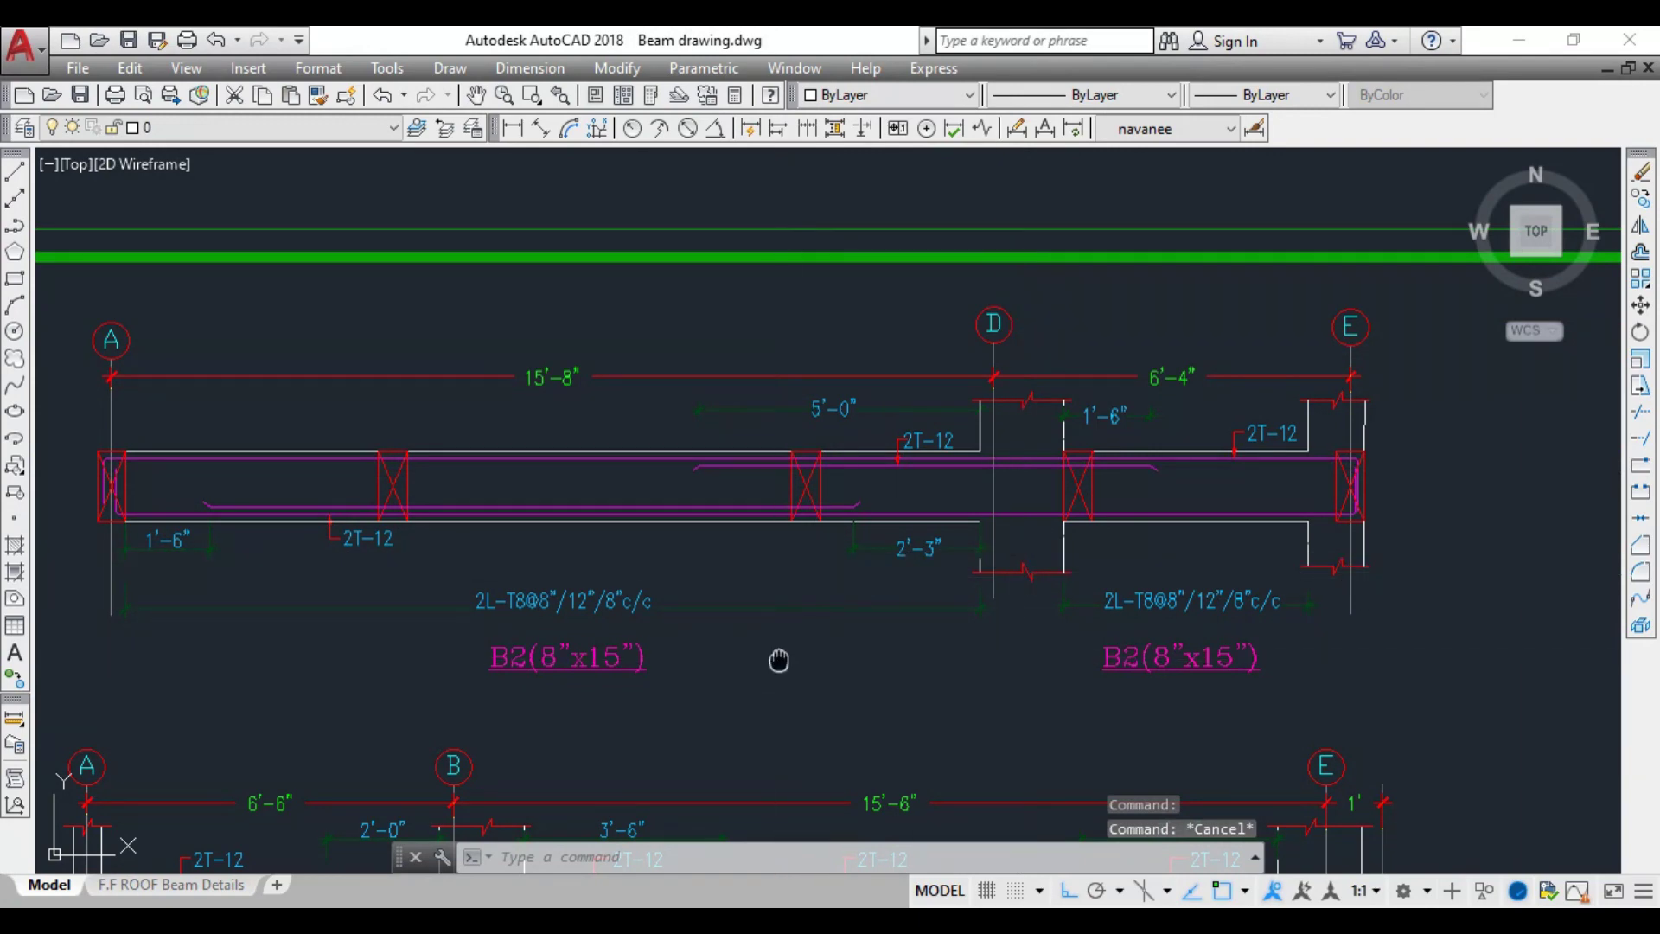
middle_drag(680, 611, 787, 593)
scroll(278, 485, up, 5)
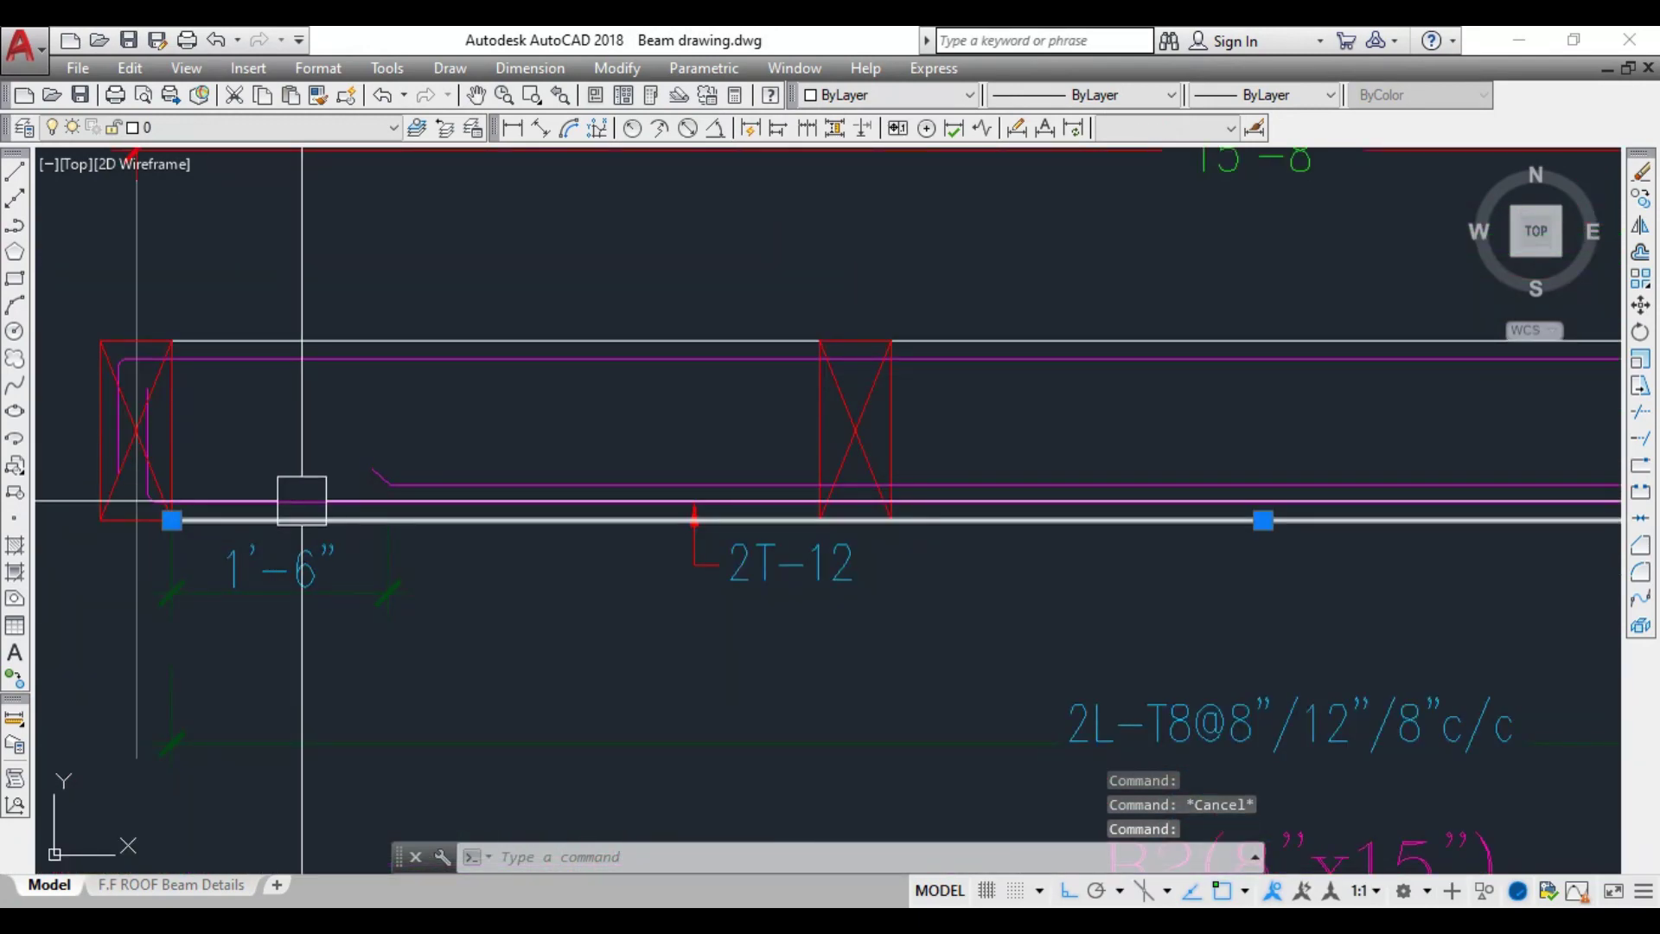
click(277, 497)
scroll(270, 519, down, 2)
scroll(346, 518, down, 2)
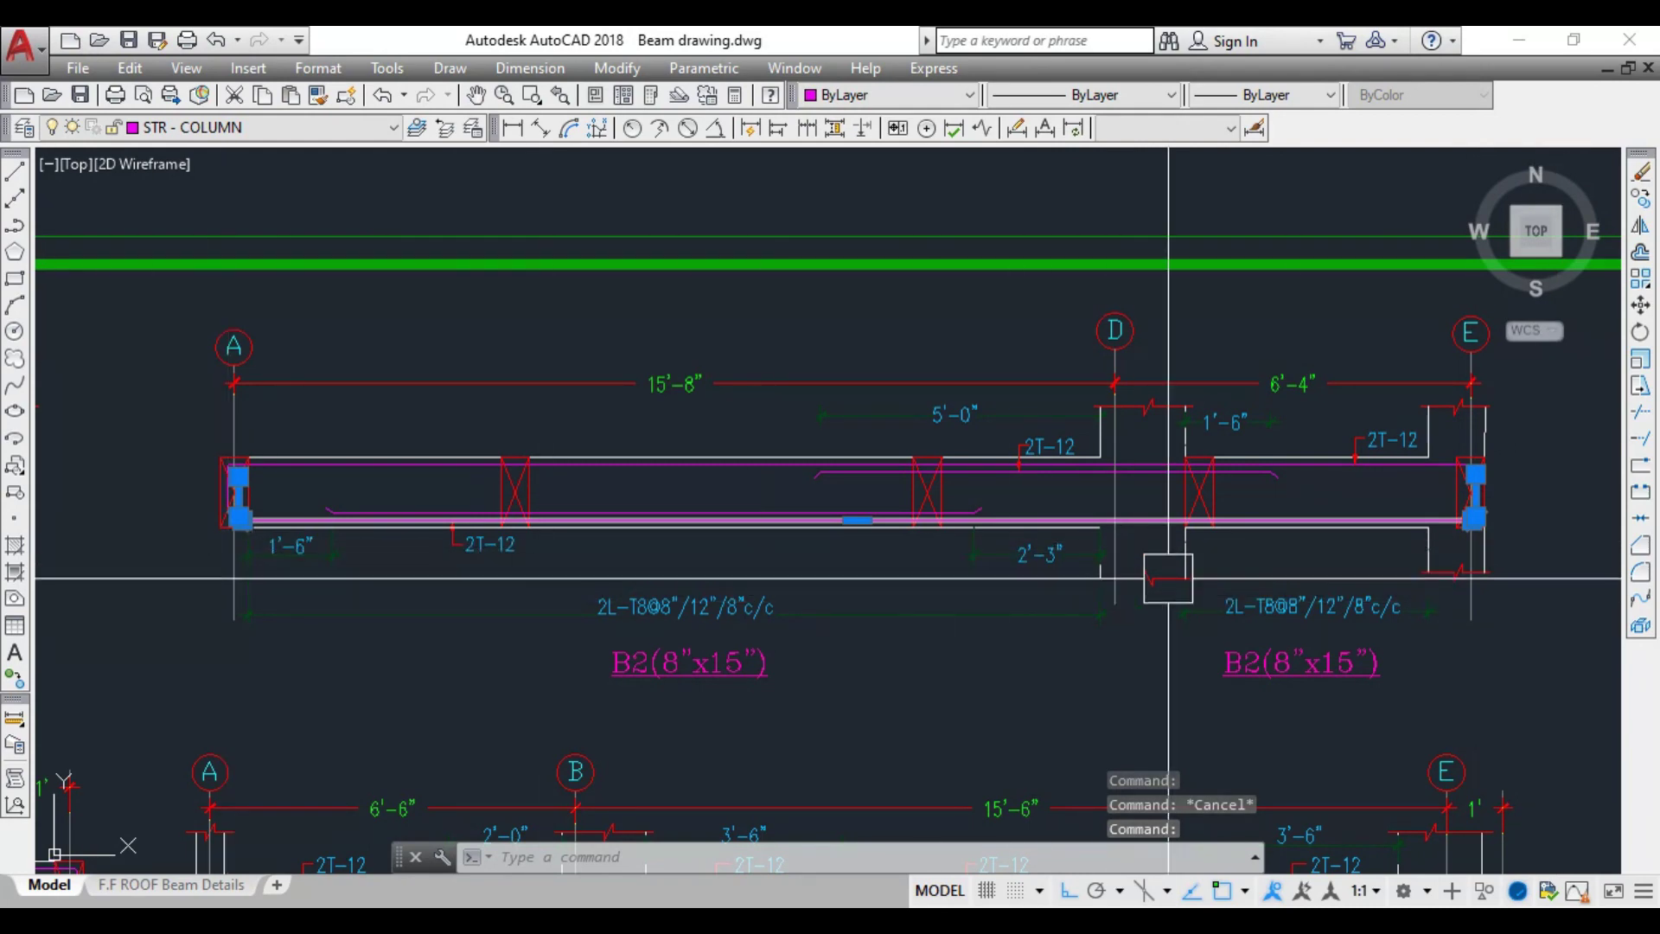
Copy the selected bottom bar with CO, adding a second 2T-12 bar between grids A and D
text(co)
key(Return)
click(652, 526)
click(572, 568)
scroll(572, 568, up, 2)
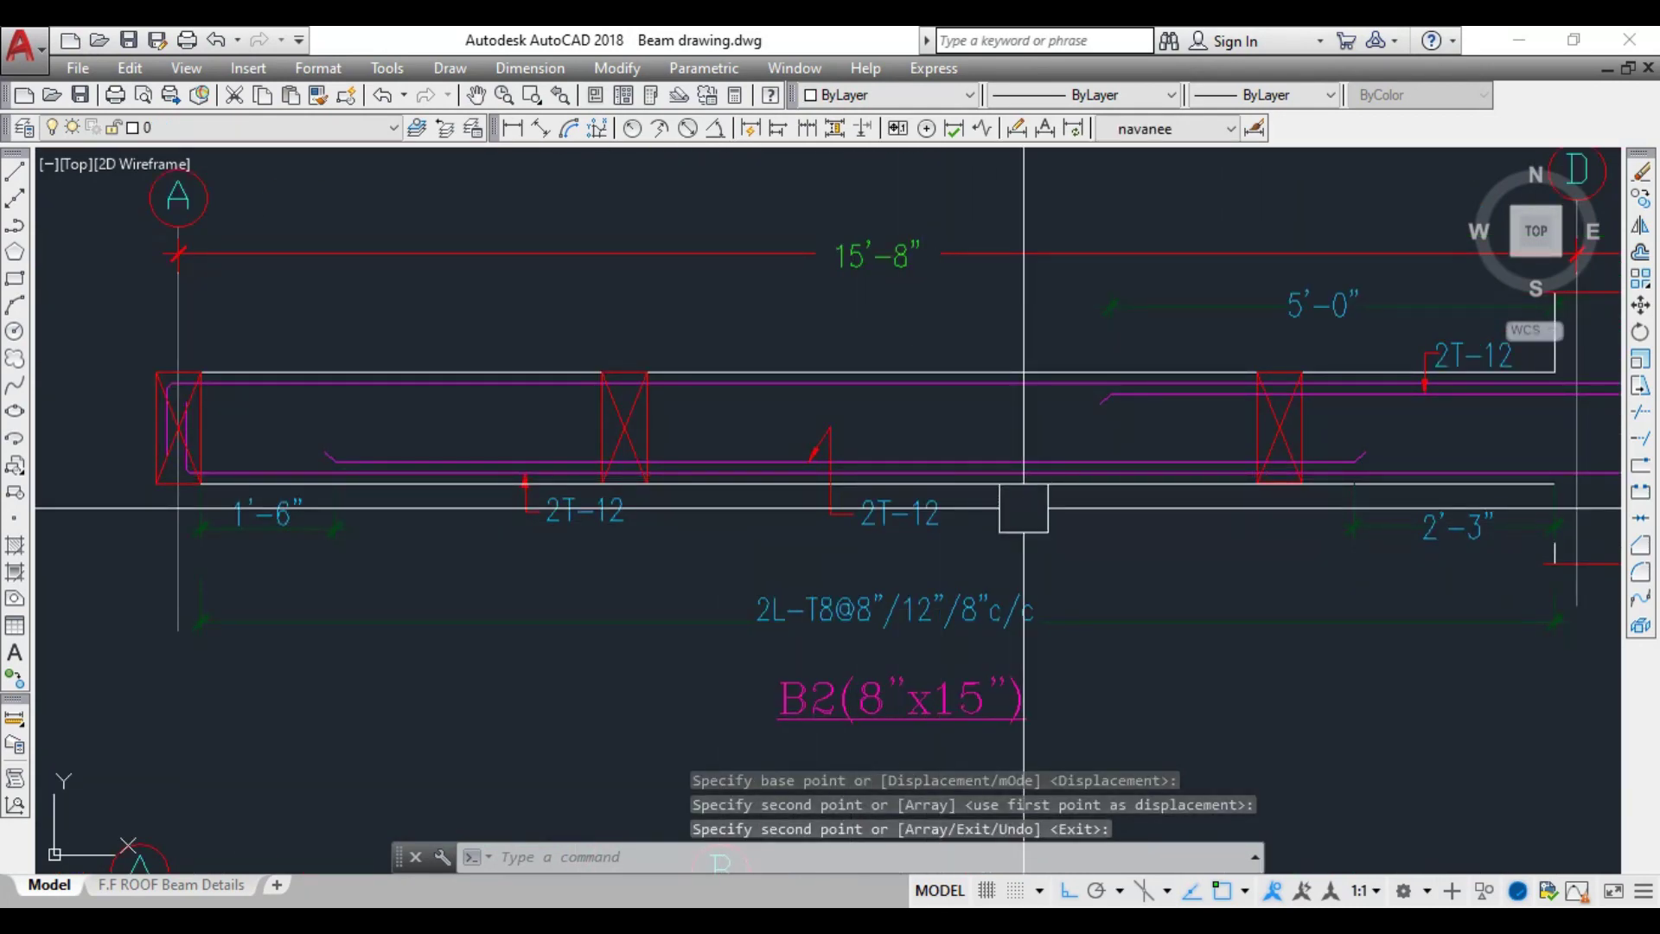
middle_drag(1008, 511, 813, 511)
scroll(826, 514, down, 2)
middle_drag(1113, 622, 1095, 617)
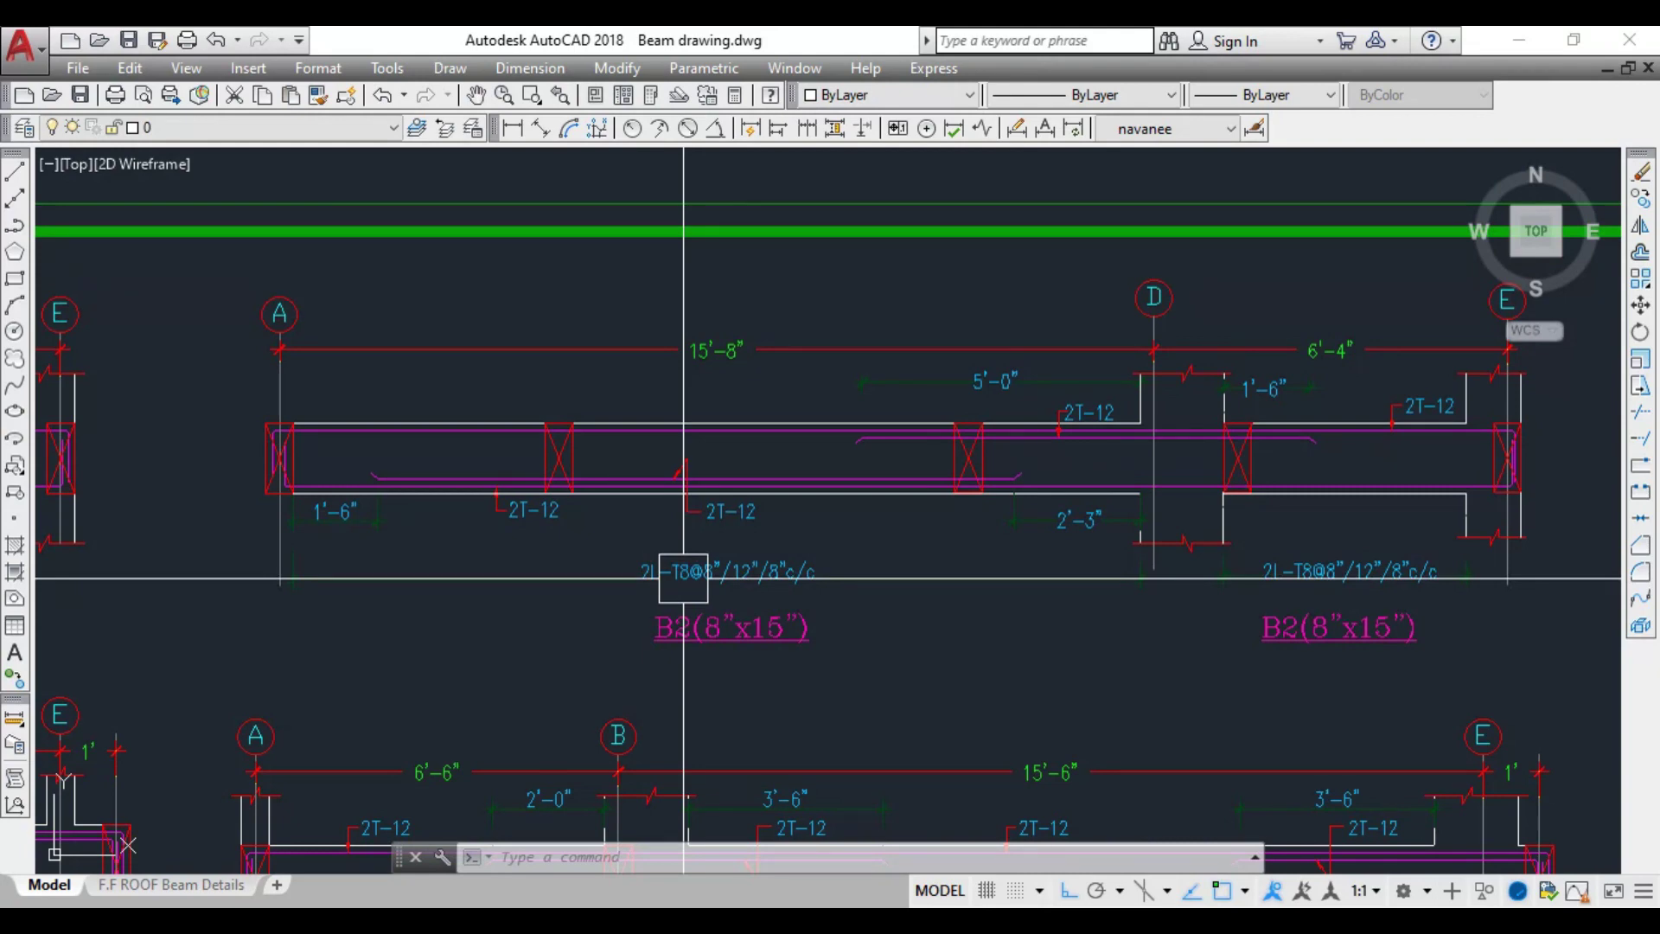
scroll(891, 607, down, 2)
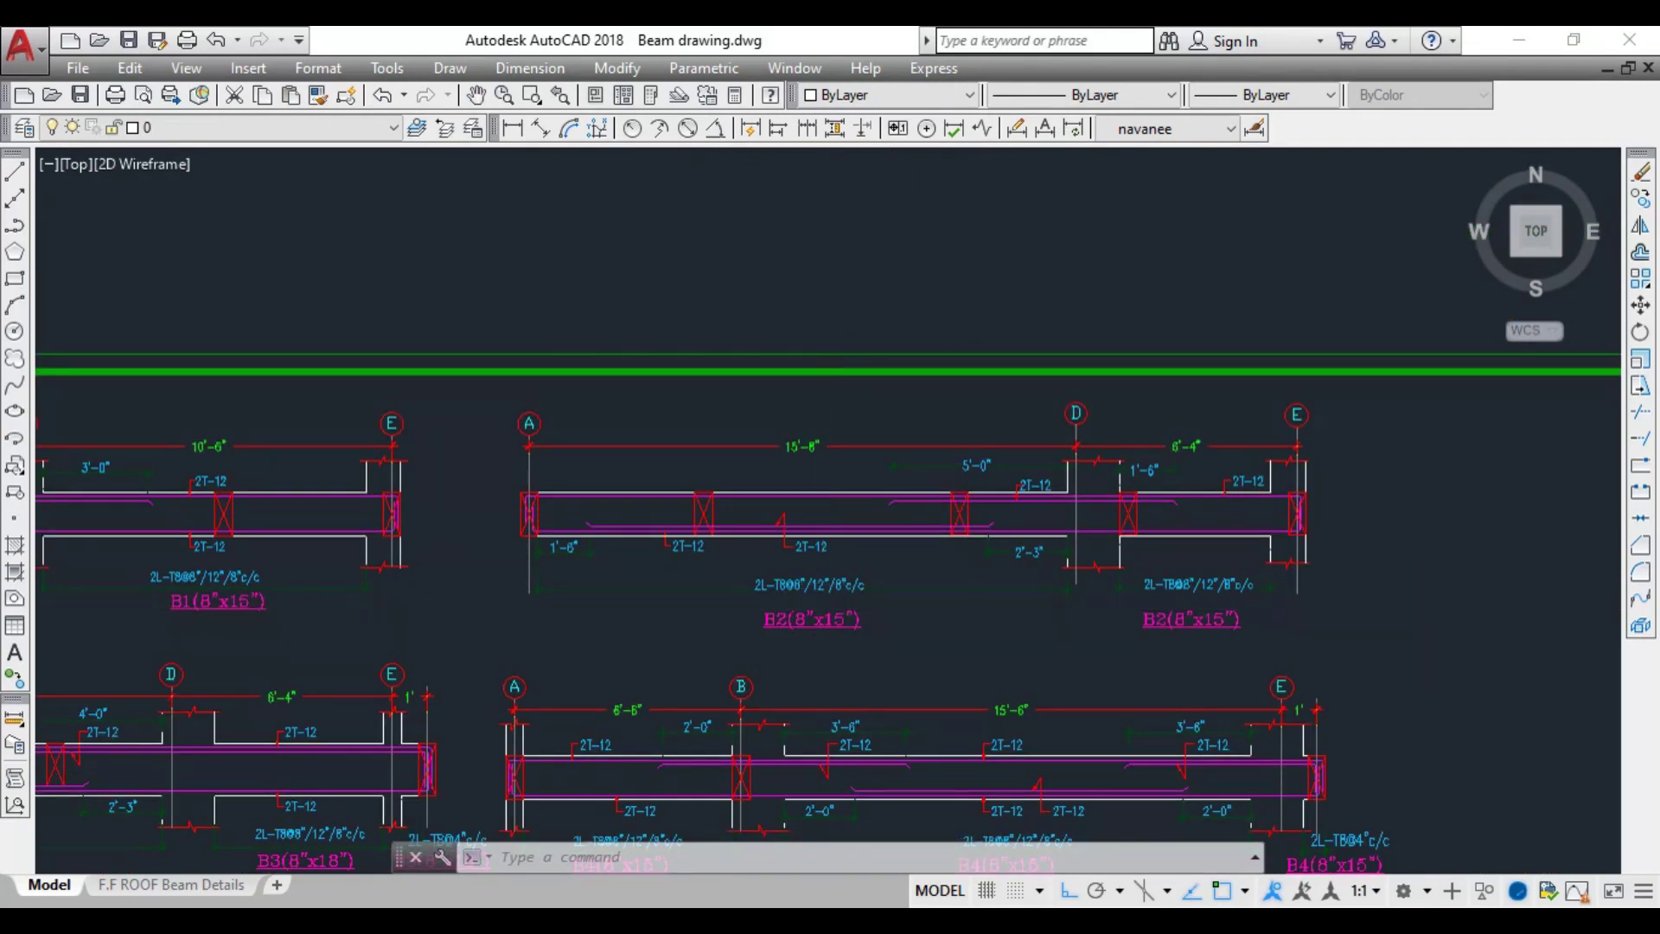
scroll(822, 606, up, 5)
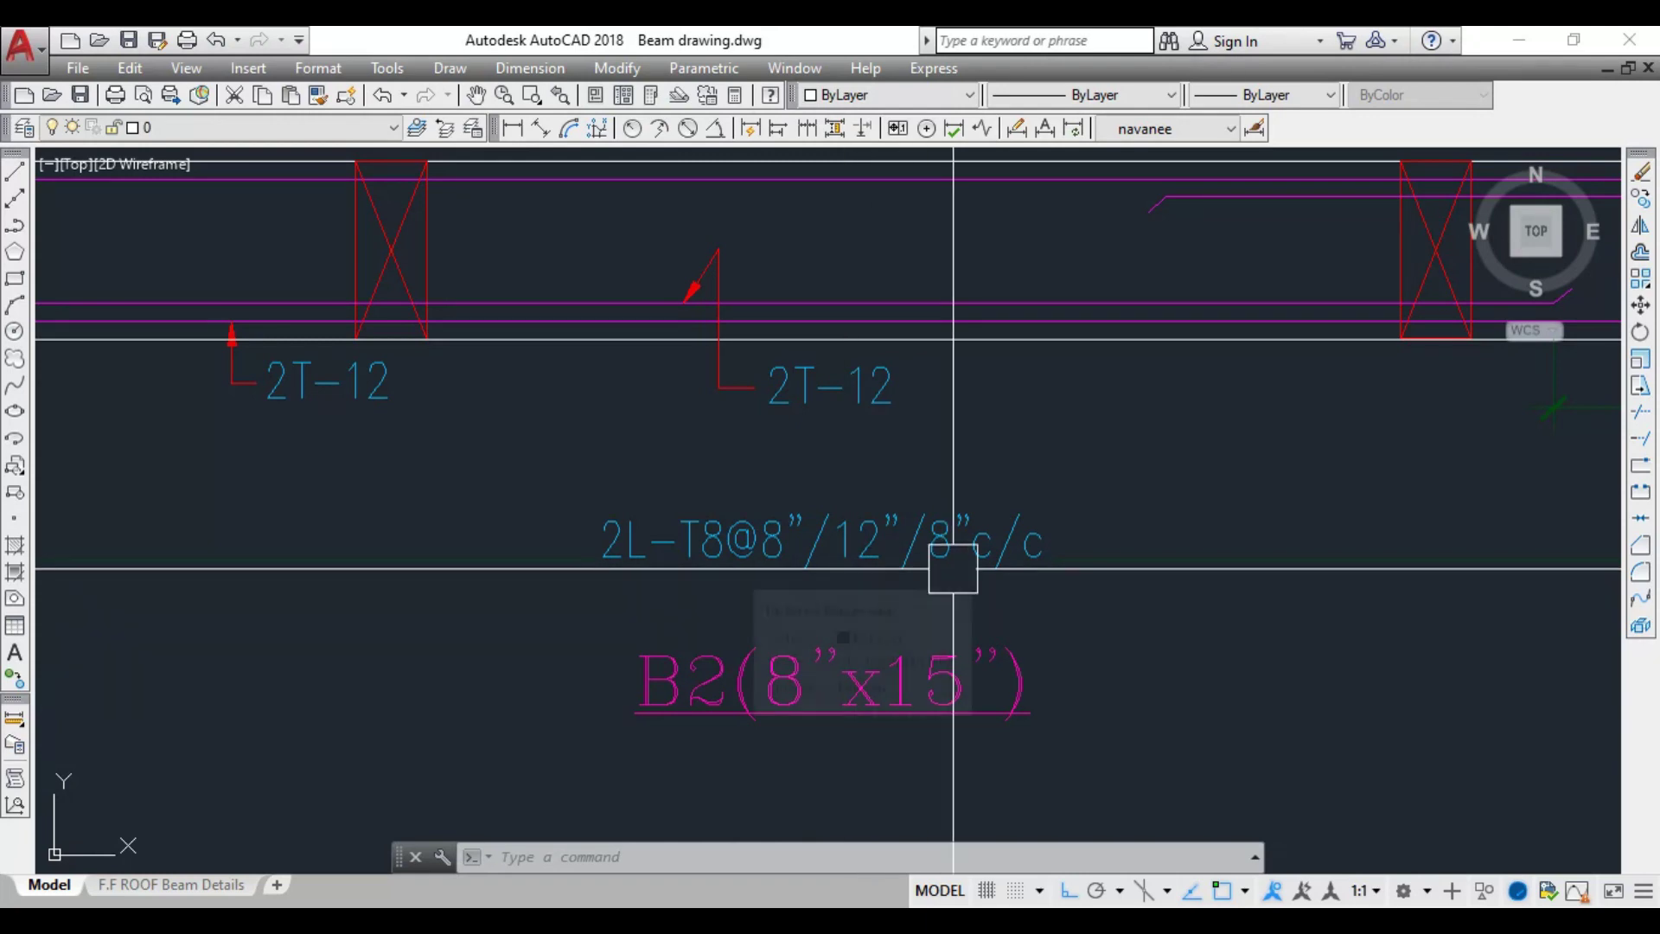
scroll(1124, 597, down, 3)
middle_drag(1216, 615, 944, 604)
scroll(951, 577, up, 4)
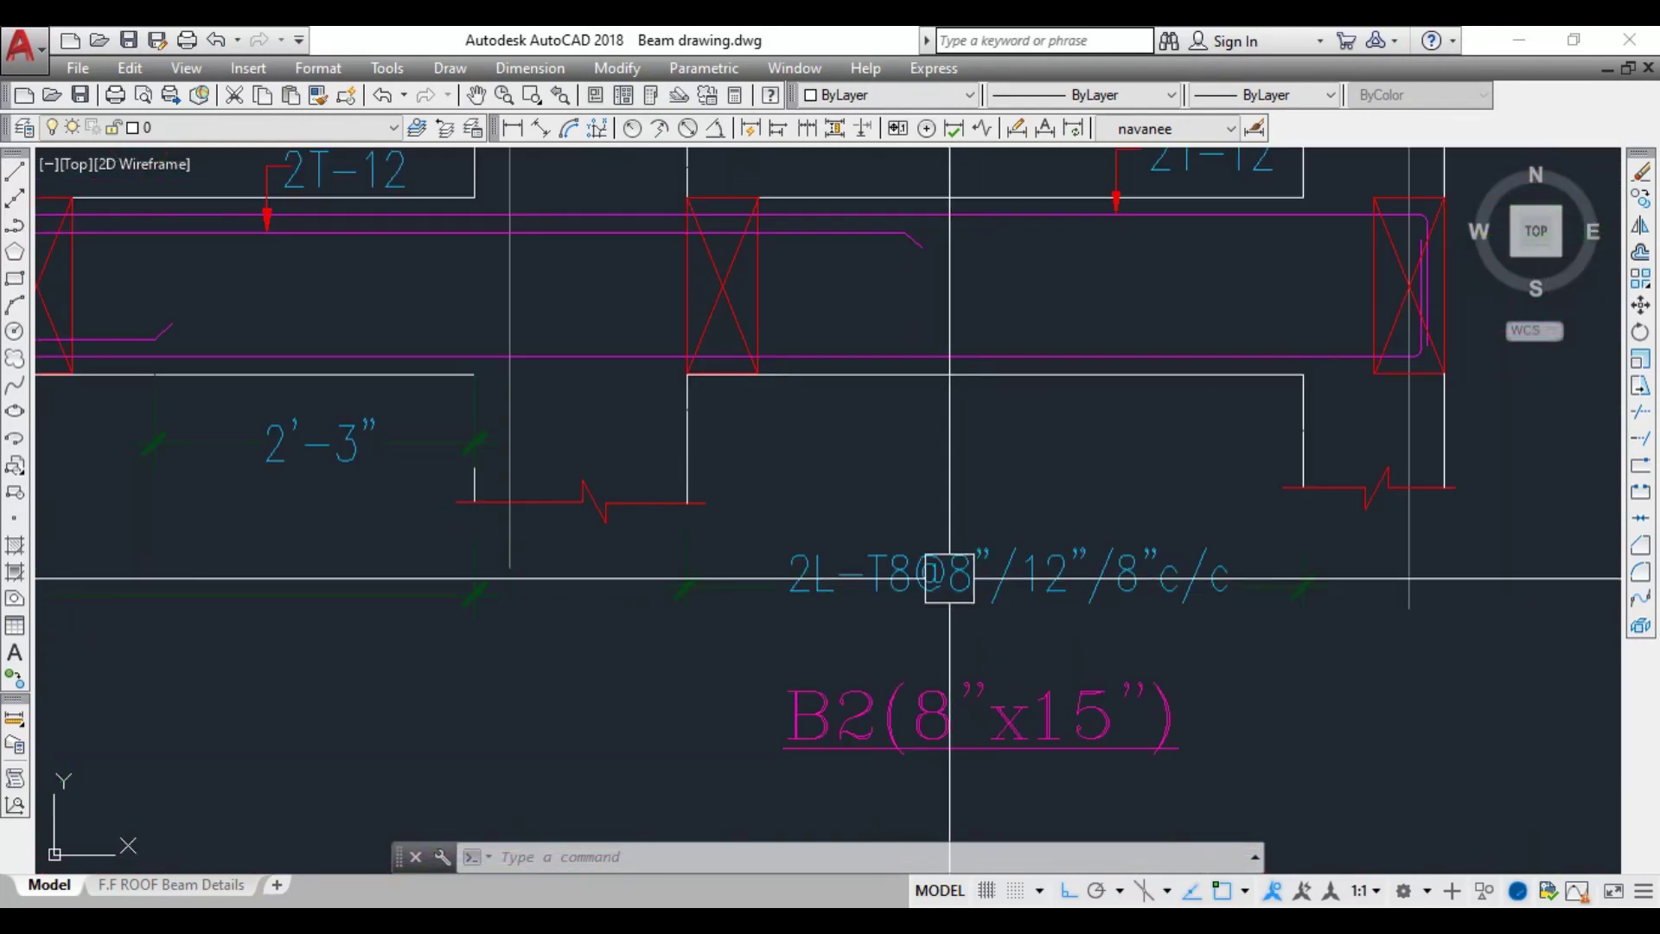
scroll(1222, 576, down, 4)
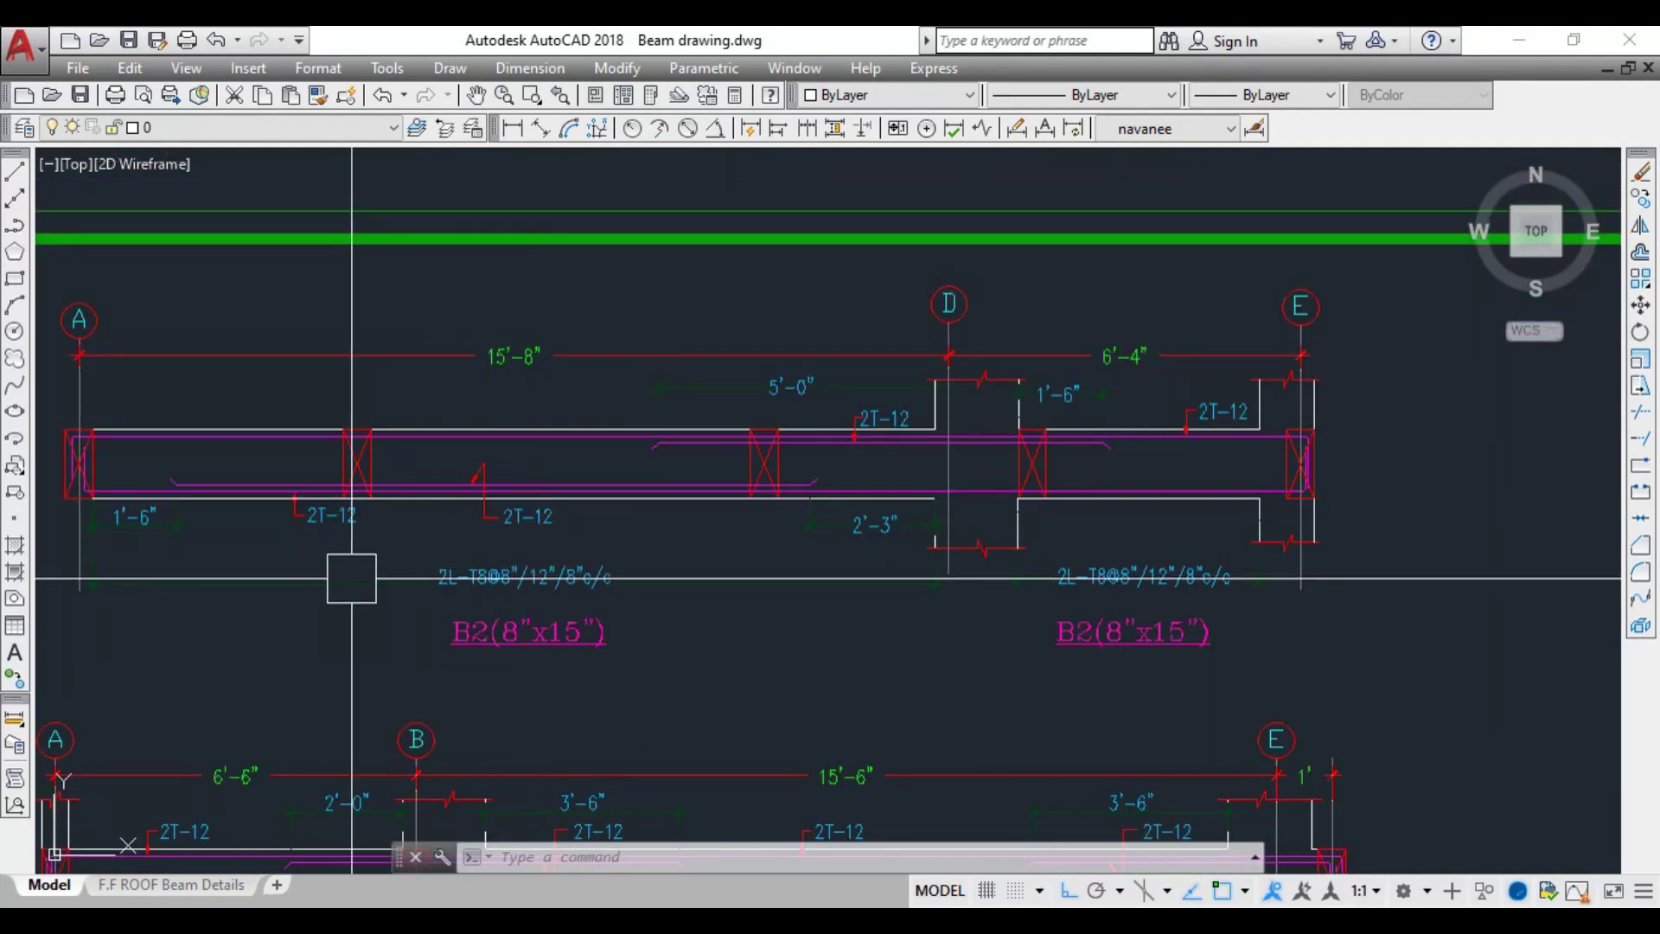
middle_drag(350, 578, 476, 575)
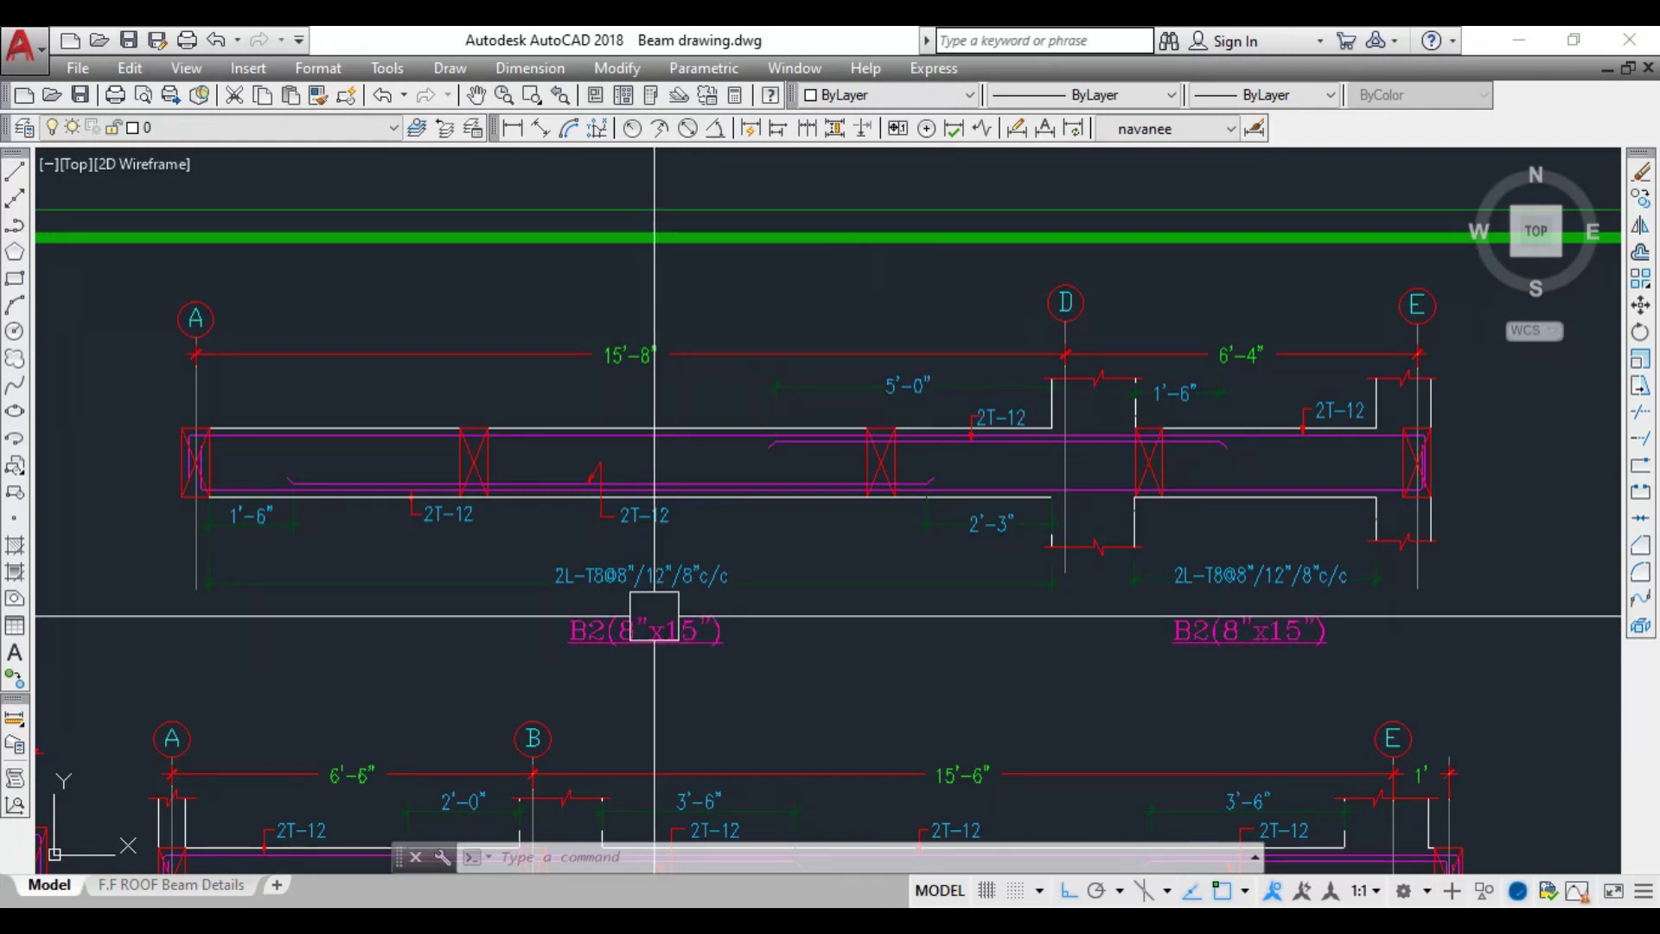
mouse_move(631, 610)
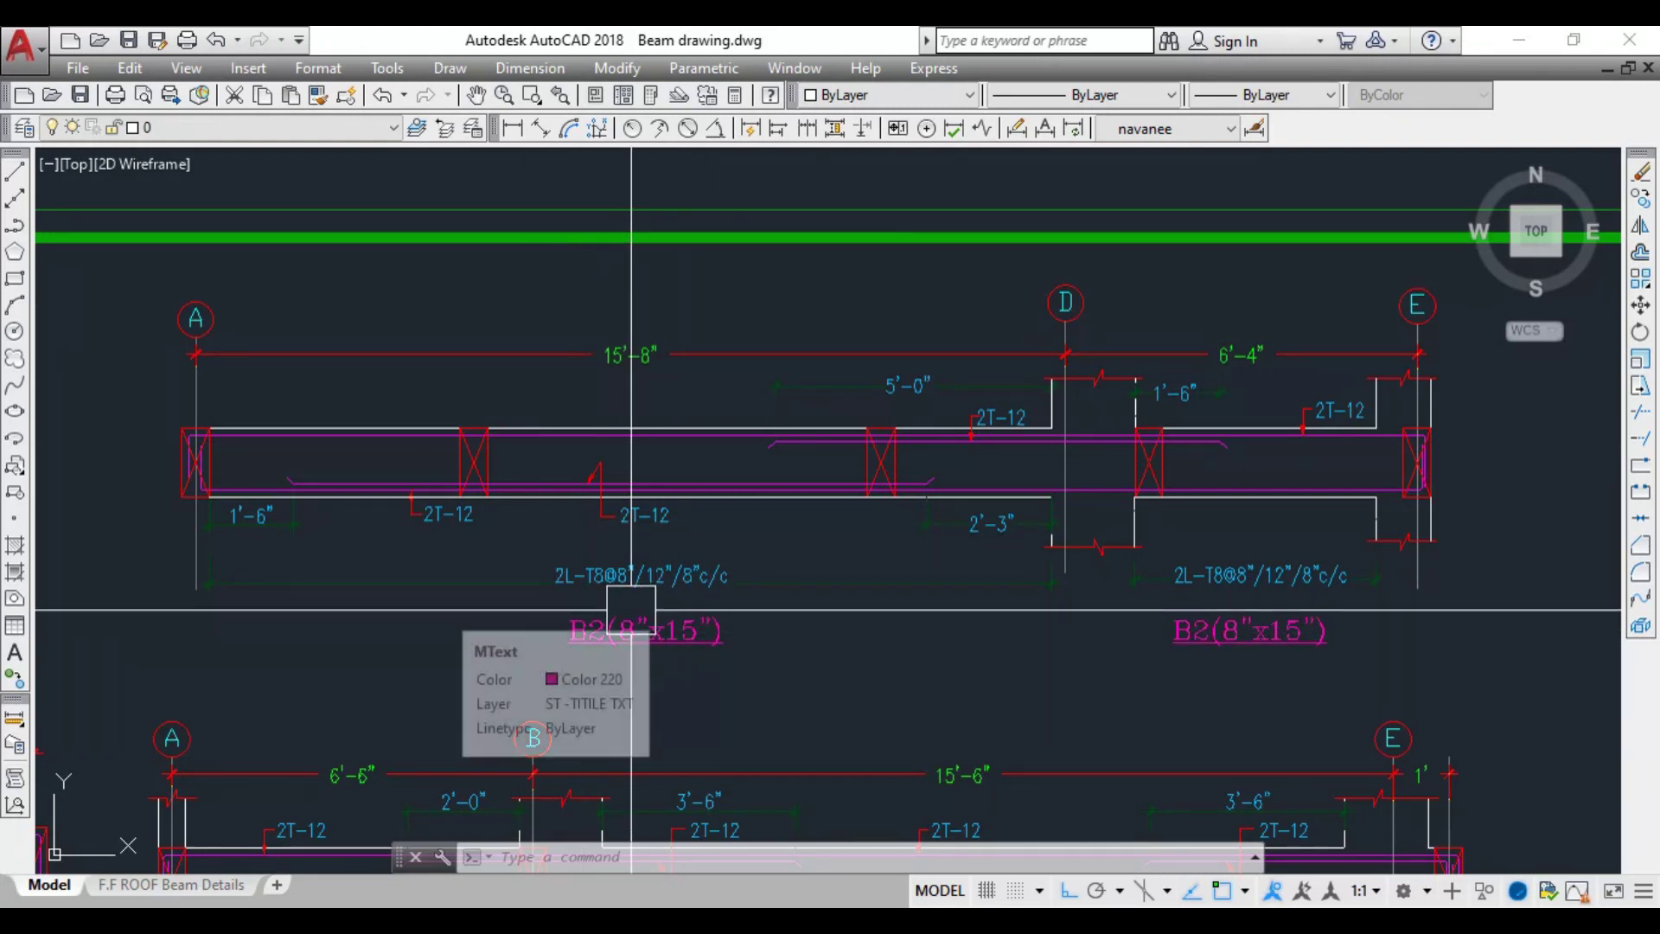